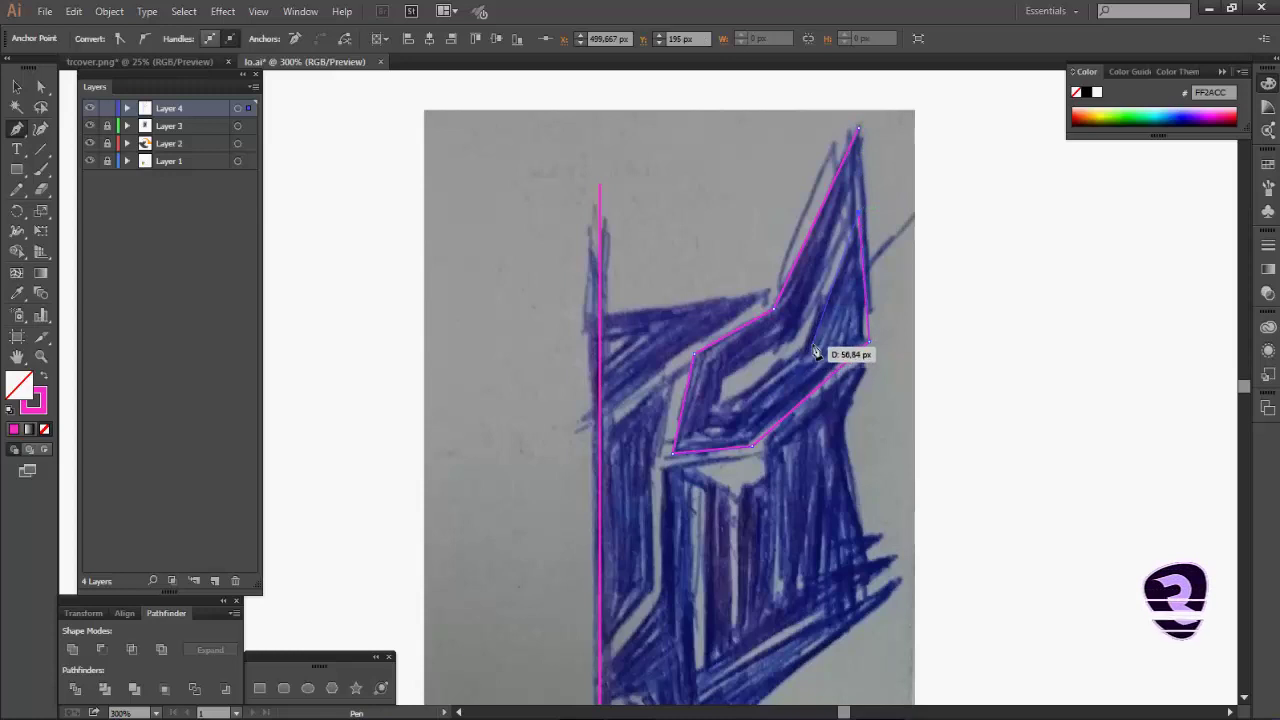
# Trace the inner edge of the horn with the Pen tool and close the outline at the horn's tip
pyautogui.click(832, 330)
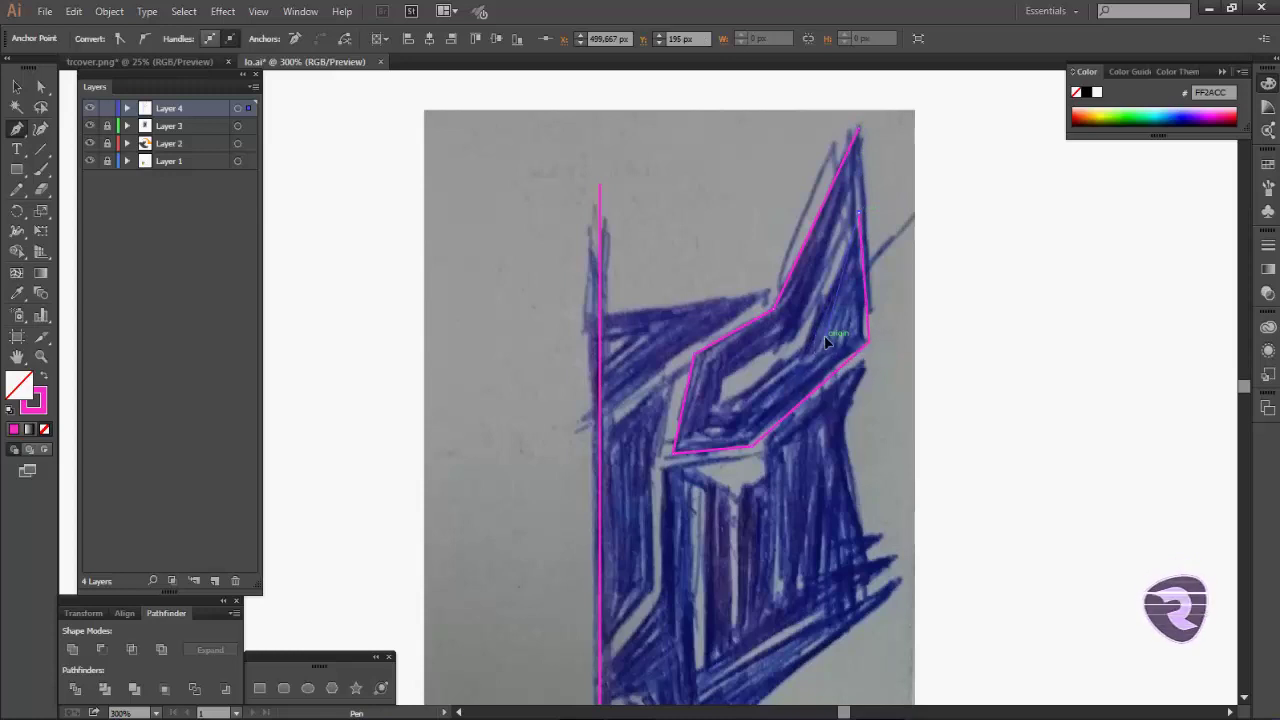
pyautogui.click(743, 401)
pyautogui.click(717, 401)
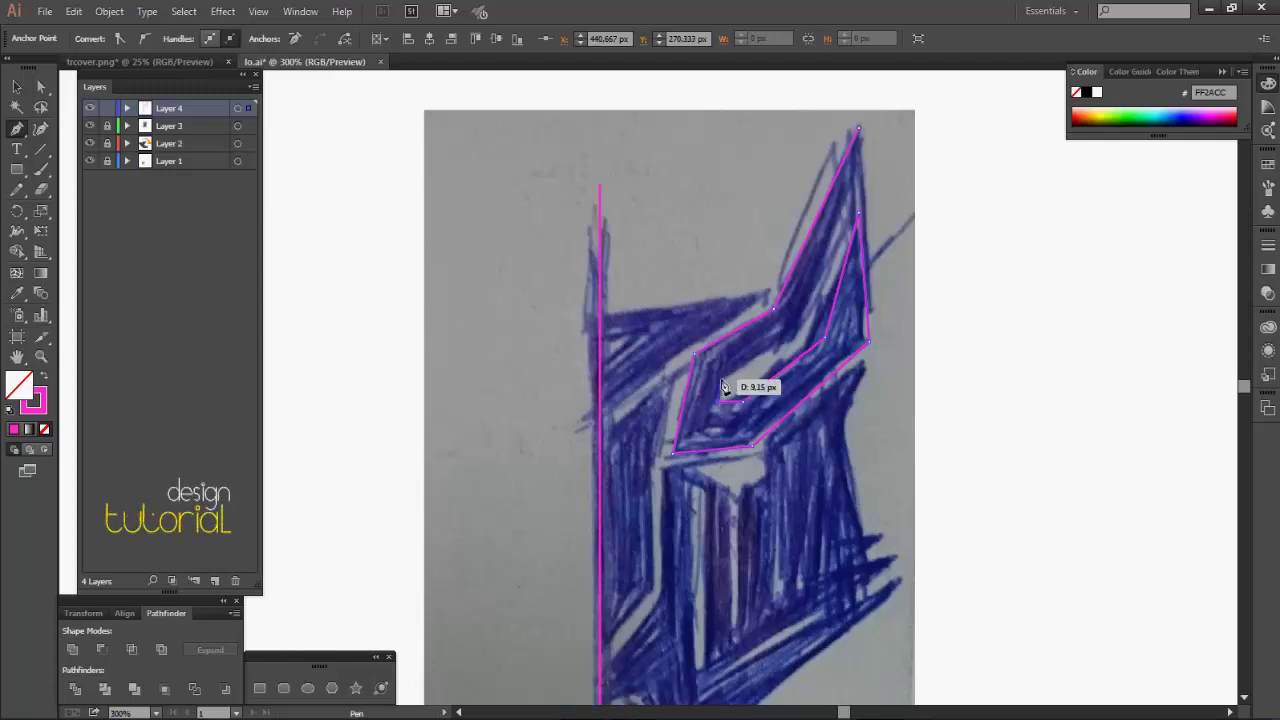
pyautogui.click(721, 380)
pyautogui.click(825, 339)
pyautogui.click(794, 333)
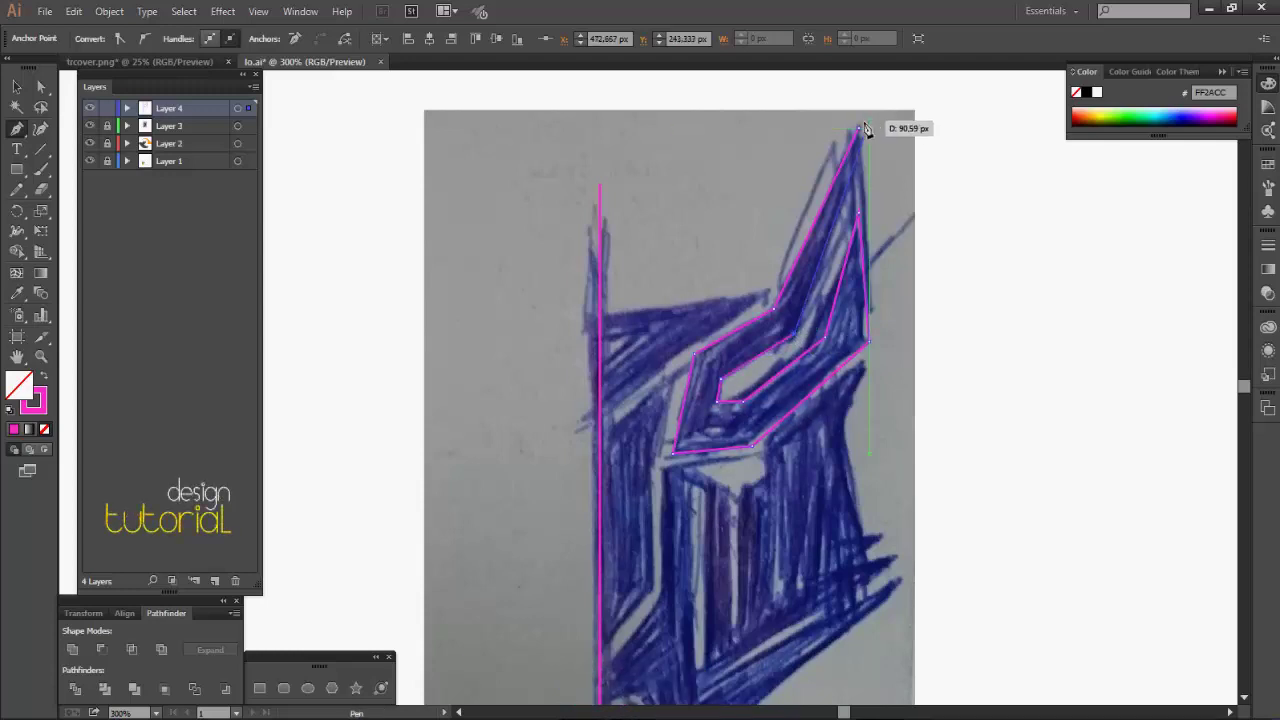
pyautogui.click(858, 130)
# Move the horn outline's upper inner corner anchor slightly to match the sketch, and deselect the path
pyautogui.click(41, 87)
pyautogui.click(1071, 429)
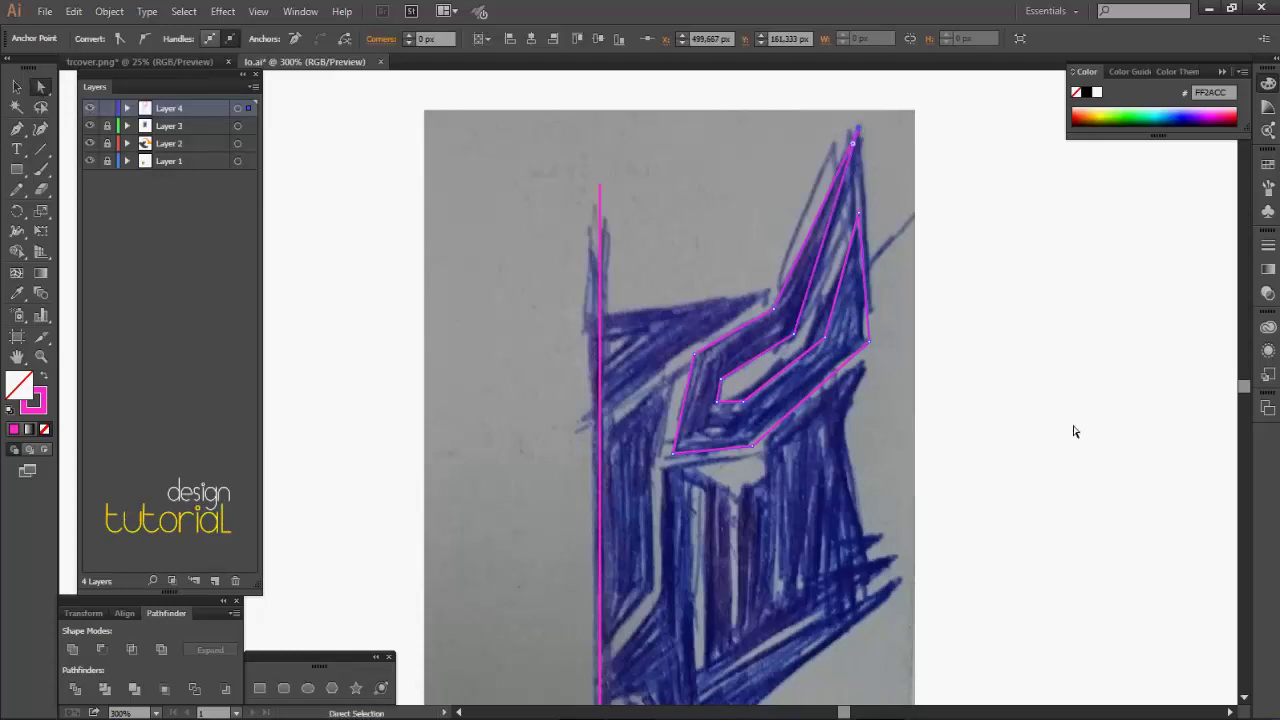
pyautogui.moveTo(795, 334); pyautogui.dragTo(808, 328)
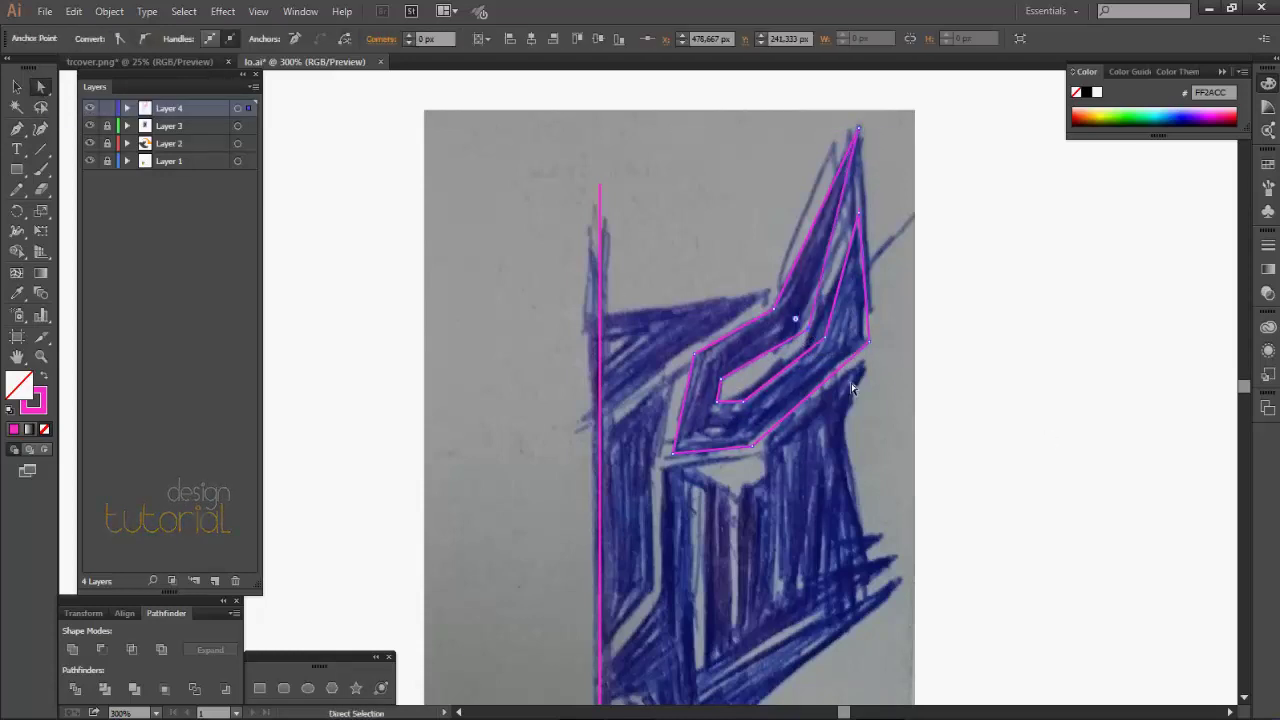
pyautogui.click(965, 385)
# Trace the forehead shape beside the horn as a closed straight-edged path, including its pointed notch, extending past the vertical centre line
pyautogui.click(18, 130)
pyautogui.scroll(-1, 818, 420)
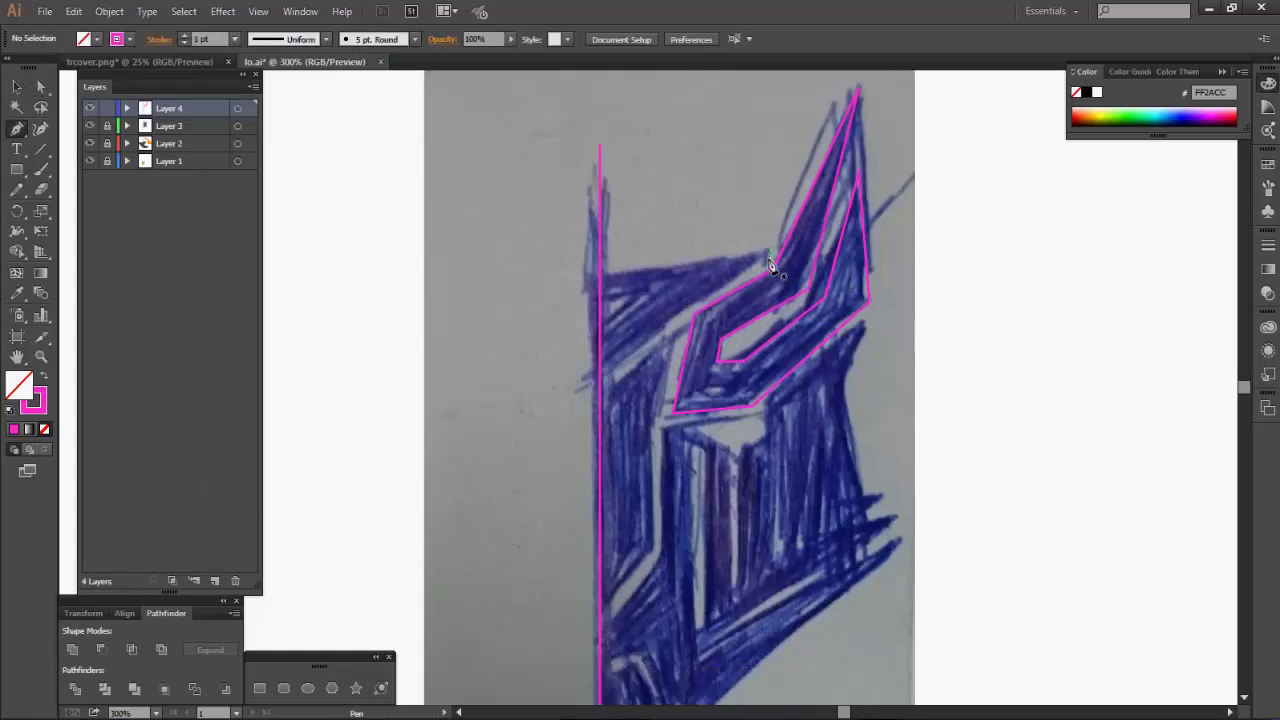
pyautogui.moveTo(766, 268); pyautogui.dragTo(580, 277)
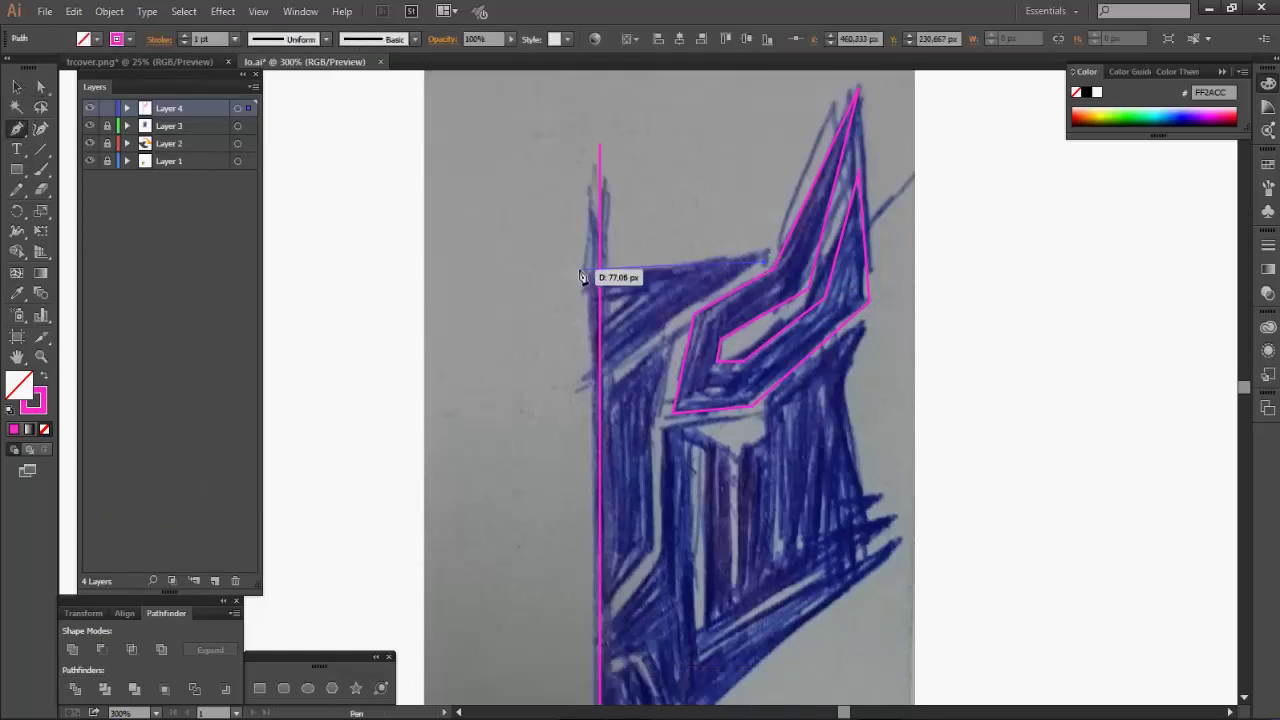
pyautogui.click(580, 270)
pyautogui.click(579, 305)
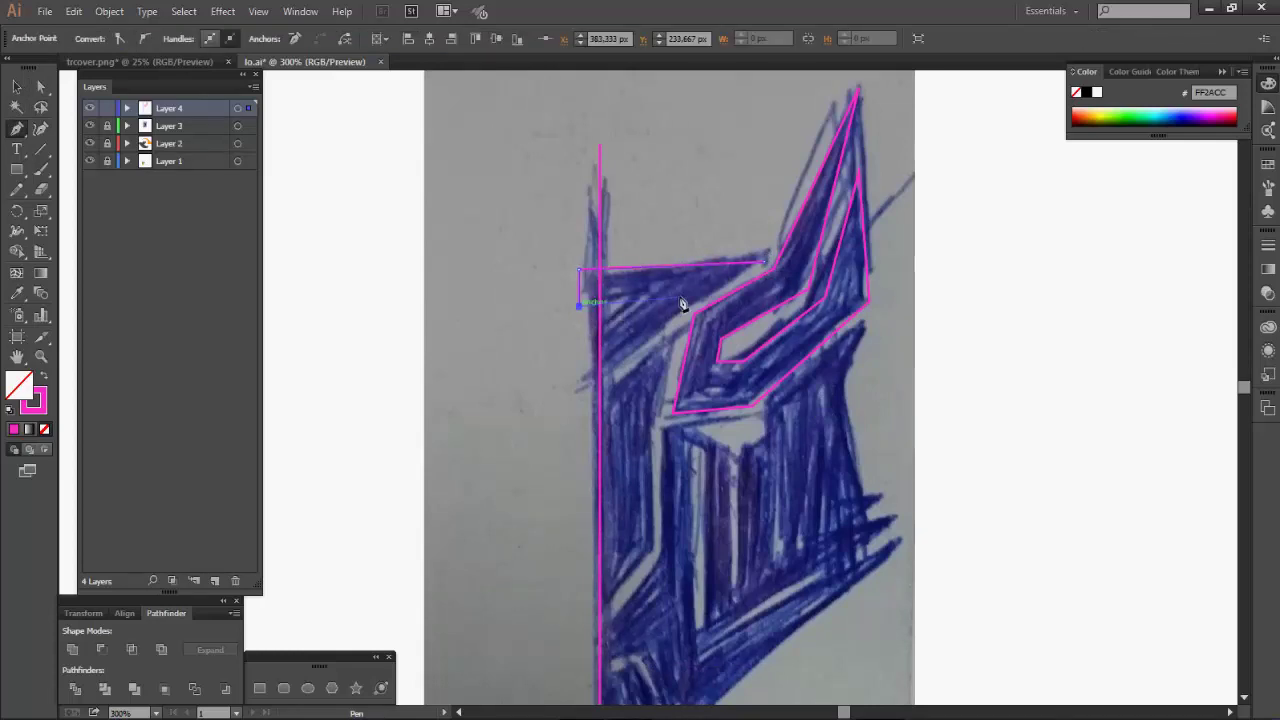
pyautogui.click(650, 286)
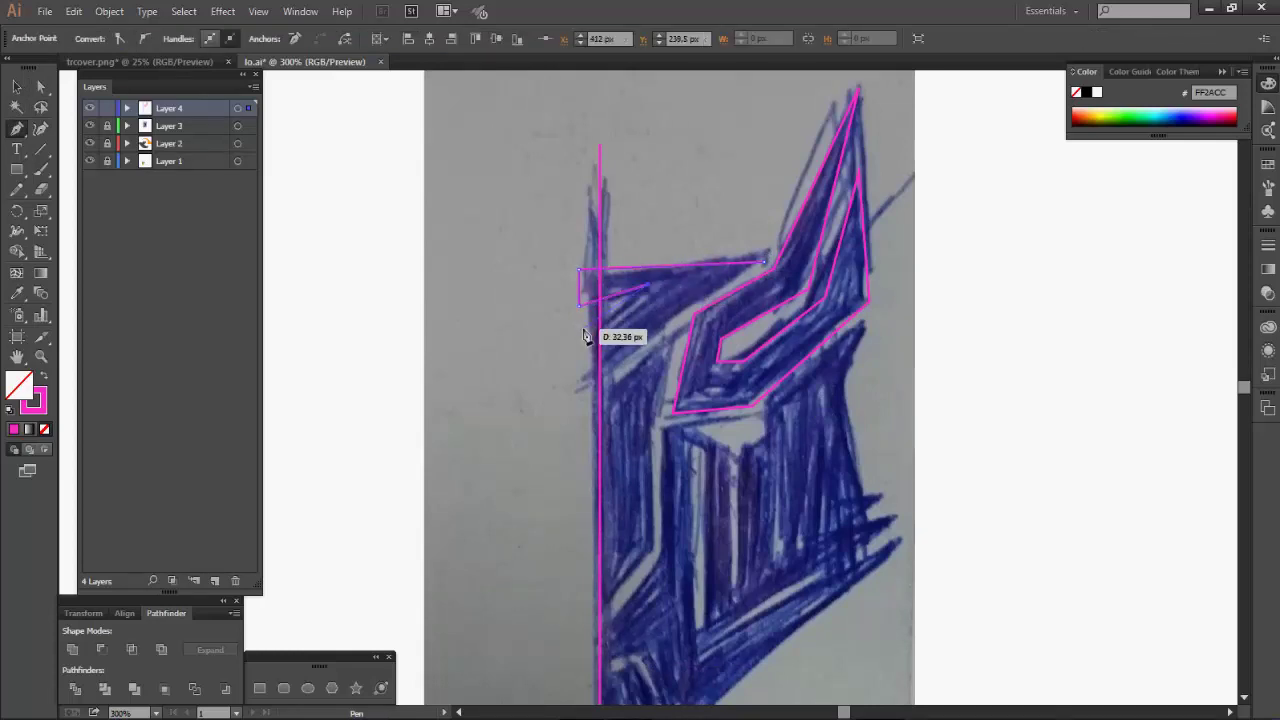
pyautogui.moveTo(584, 329); pyautogui.dragTo(582, 401)
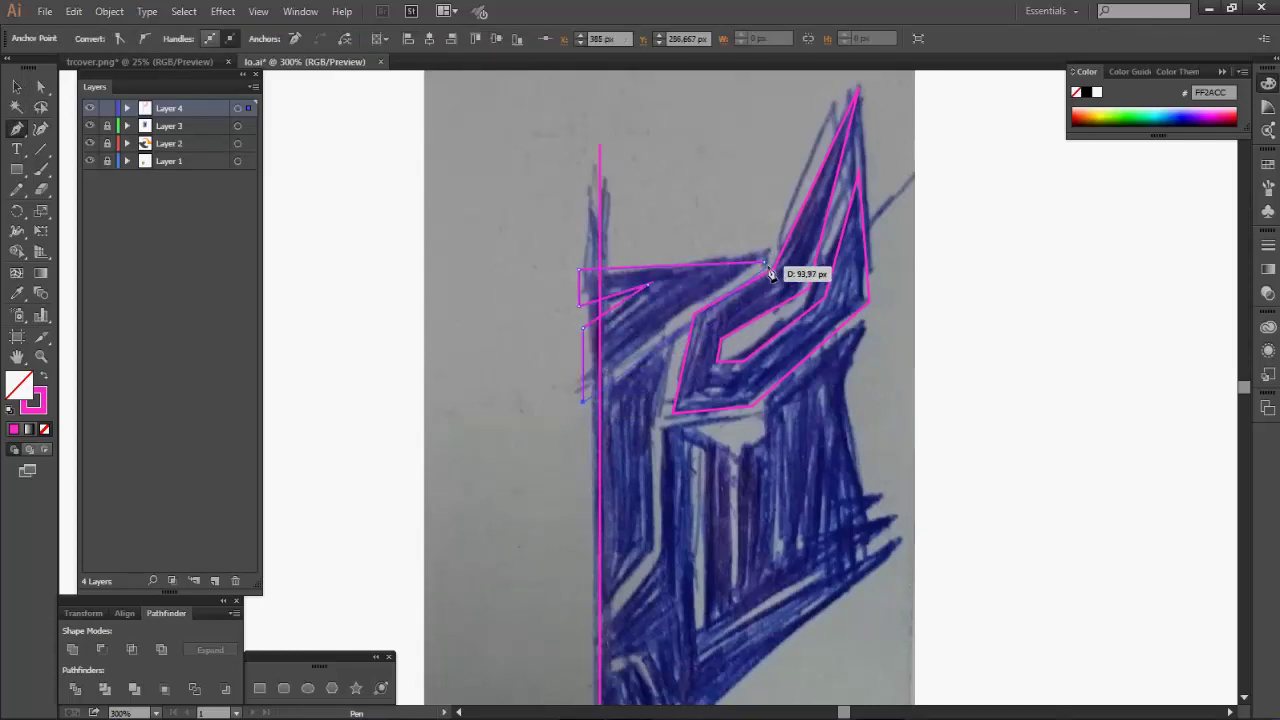
pyautogui.moveTo(770, 274)
pyautogui.mouseDown()
pyautogui.moveTo(686, 315)
pyautogui.moveTo(757, 290)
pyautogui.moveTo(766, 252)
pyautogui.mouseUp()
# Trace the tall centre face panel below the forehead as a closed straight-edged path extending past the centre line
pyautogui.scroll(-3, 580, 406)
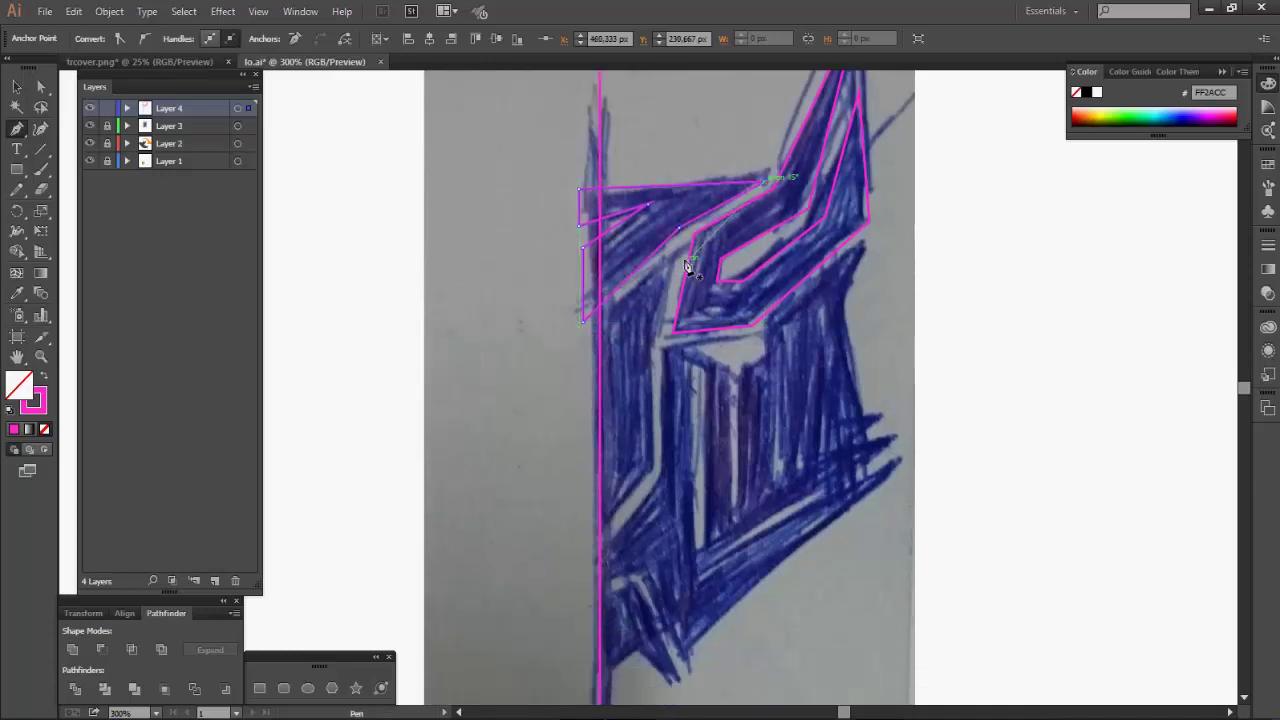
pyautogui.click(679, 252)
pyautogui.click(579, 339)
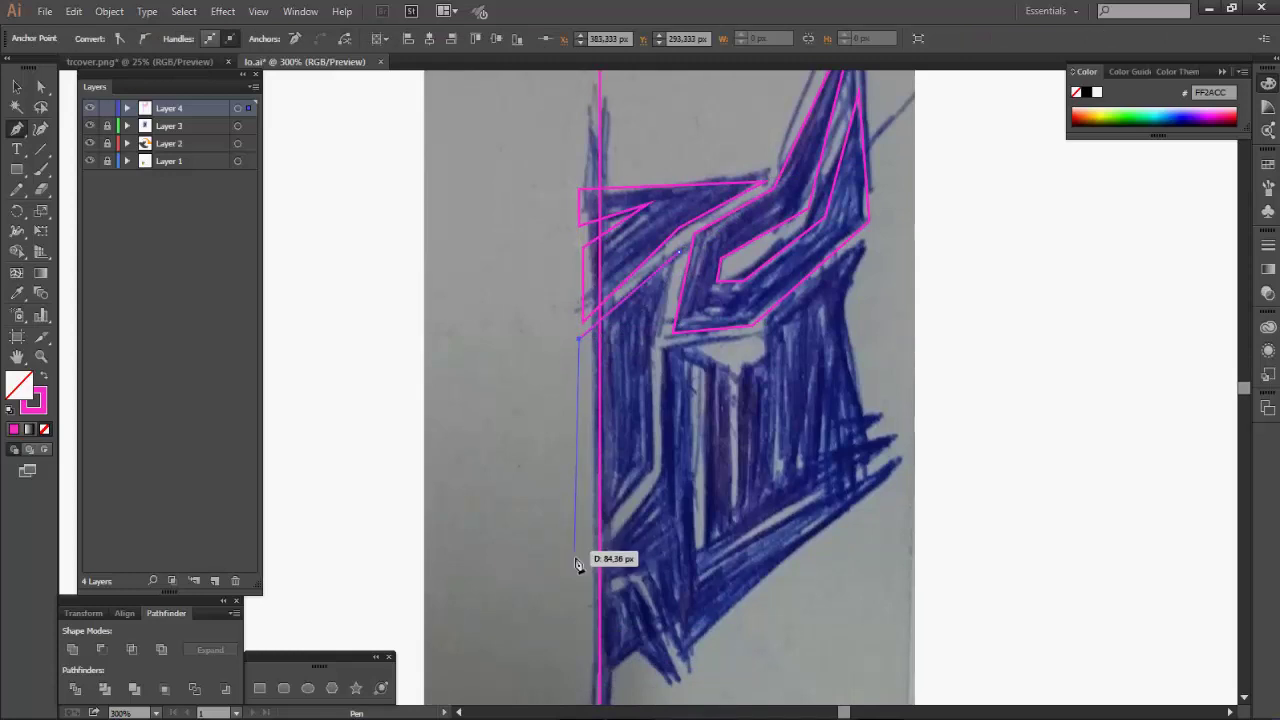
pyautogui.click(578, 584)
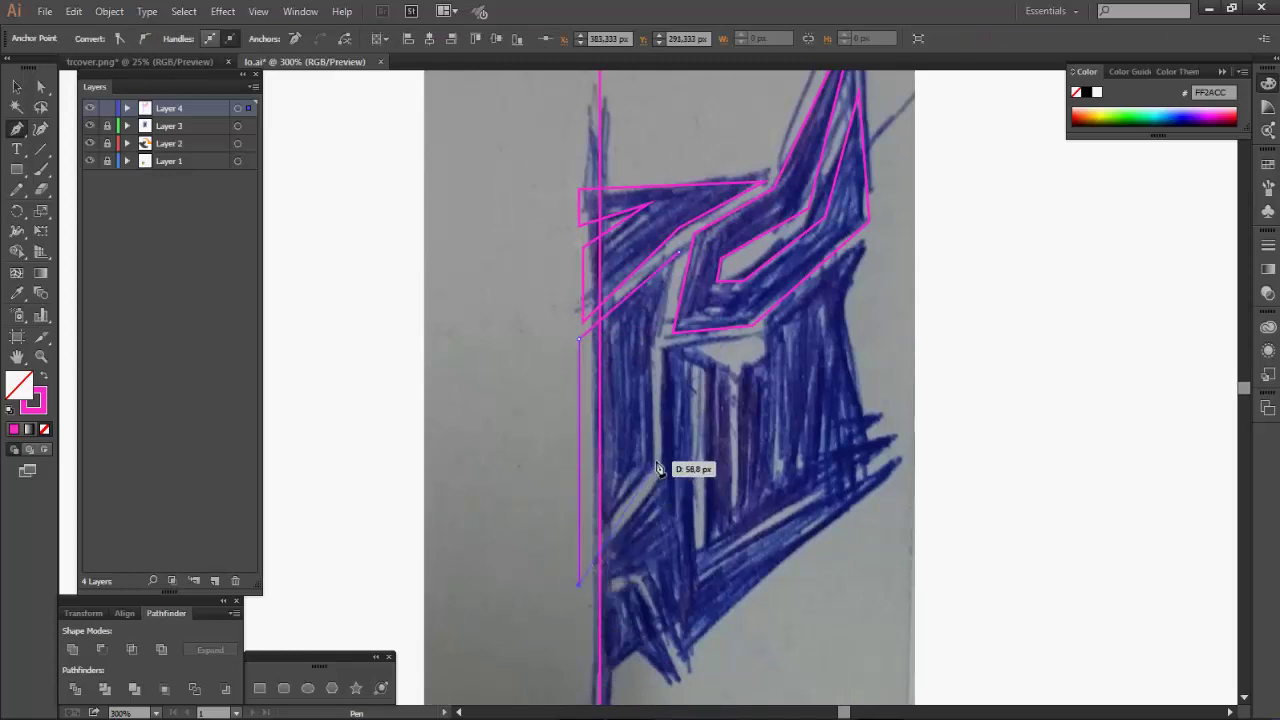
pyautogui.hotkey('ctrl', 'z')
pyautogui.click(579, 544)
pyautogui.click(652, 463)
pyautogui.click(652, 345)
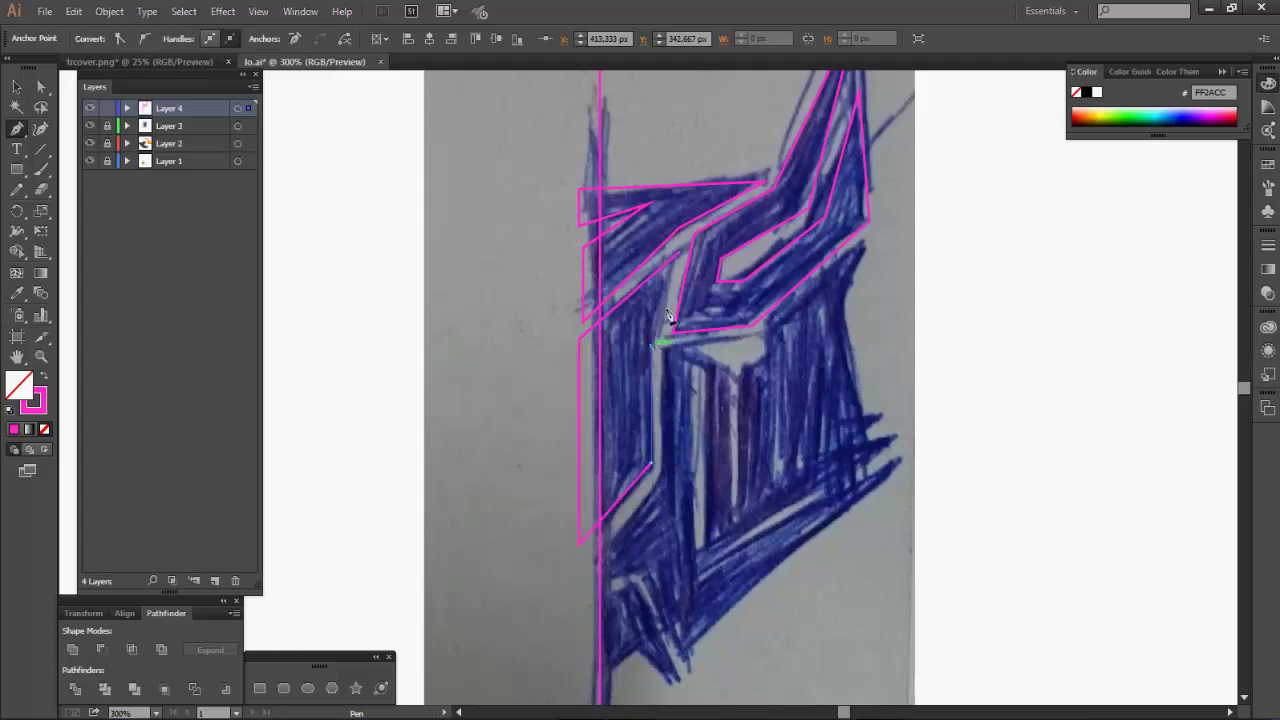
pyautogui.click(685, 259)
# Begin the cheek and jaw outline below the horn, tracing around the eye opening and down the inner edge past the centre line
pyautogui.scroll(-2, 849, 517)
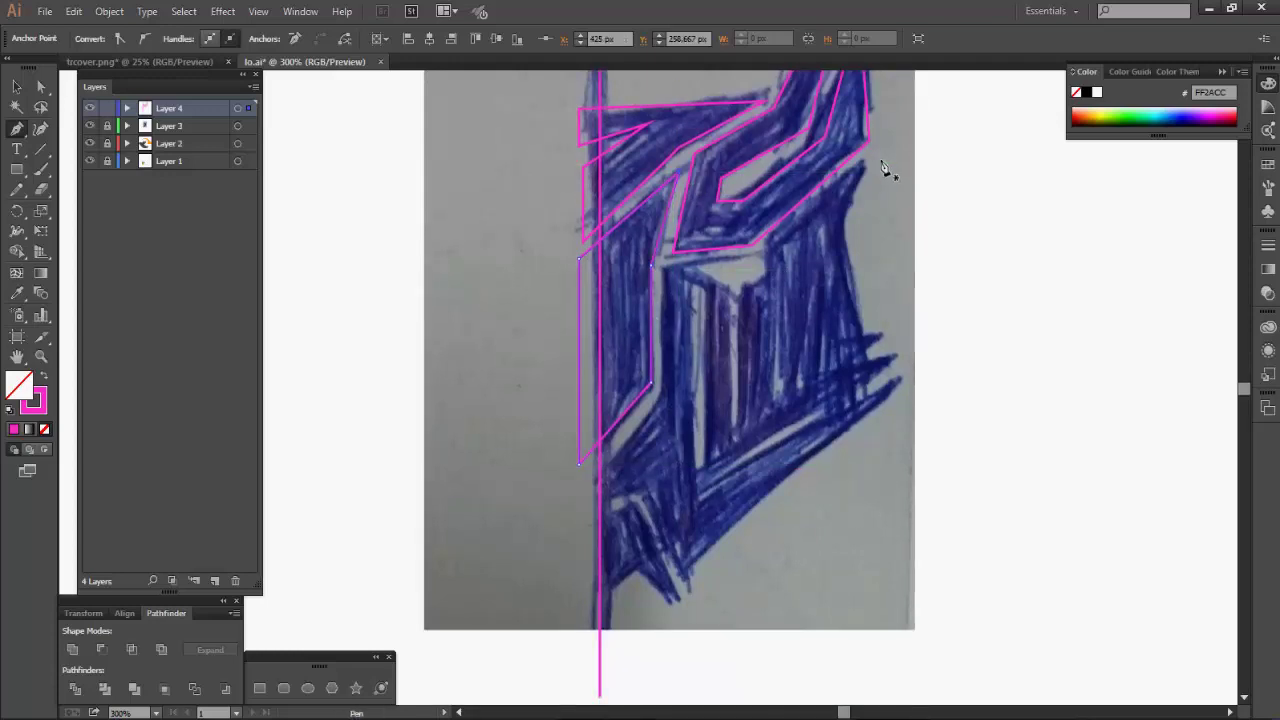
pyautogui.scroll(1, 884, 173)
pyautogui.click(866, 203)
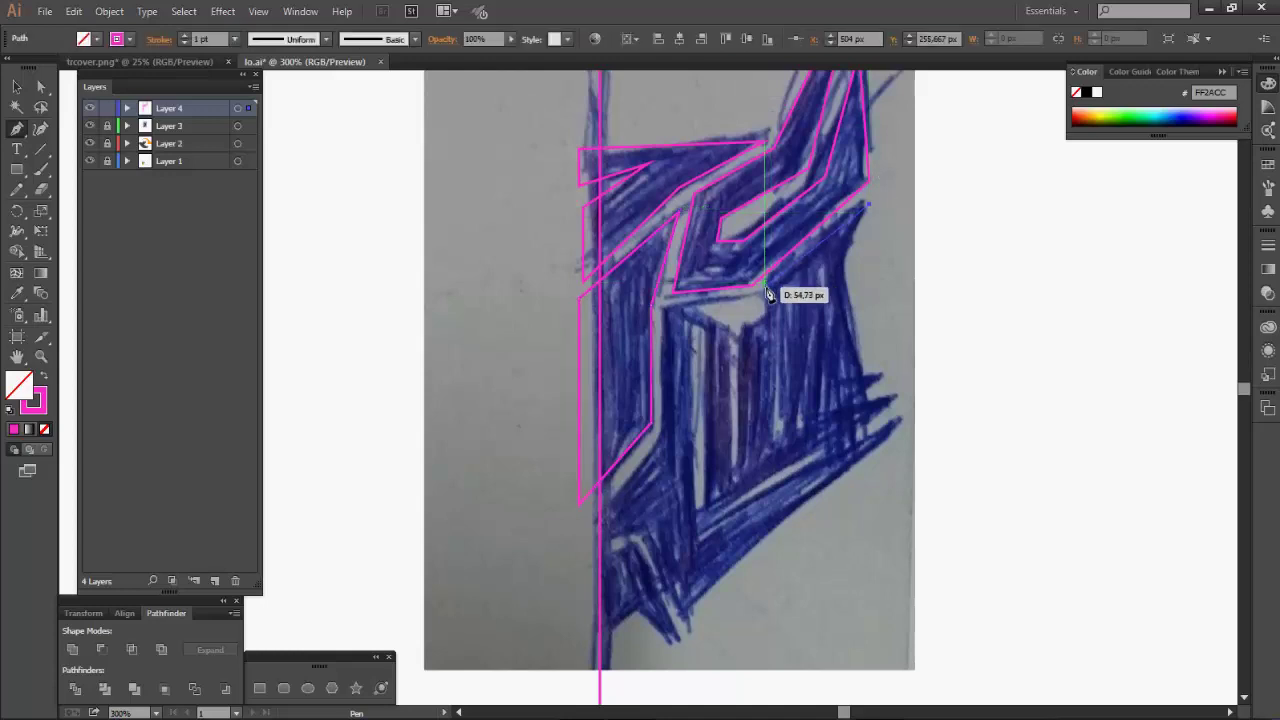
pyautogui.click(766, 291)
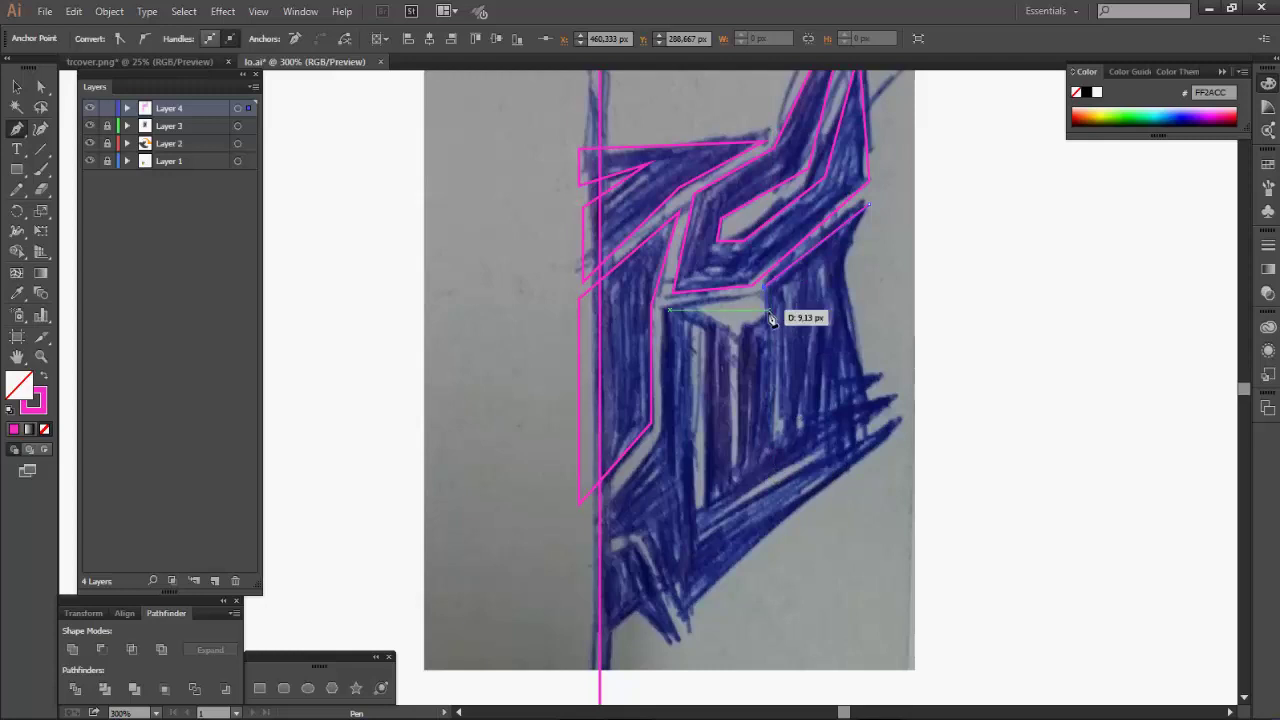
pyautogui.click(735, 328)
pyautogui.click(664, 307)
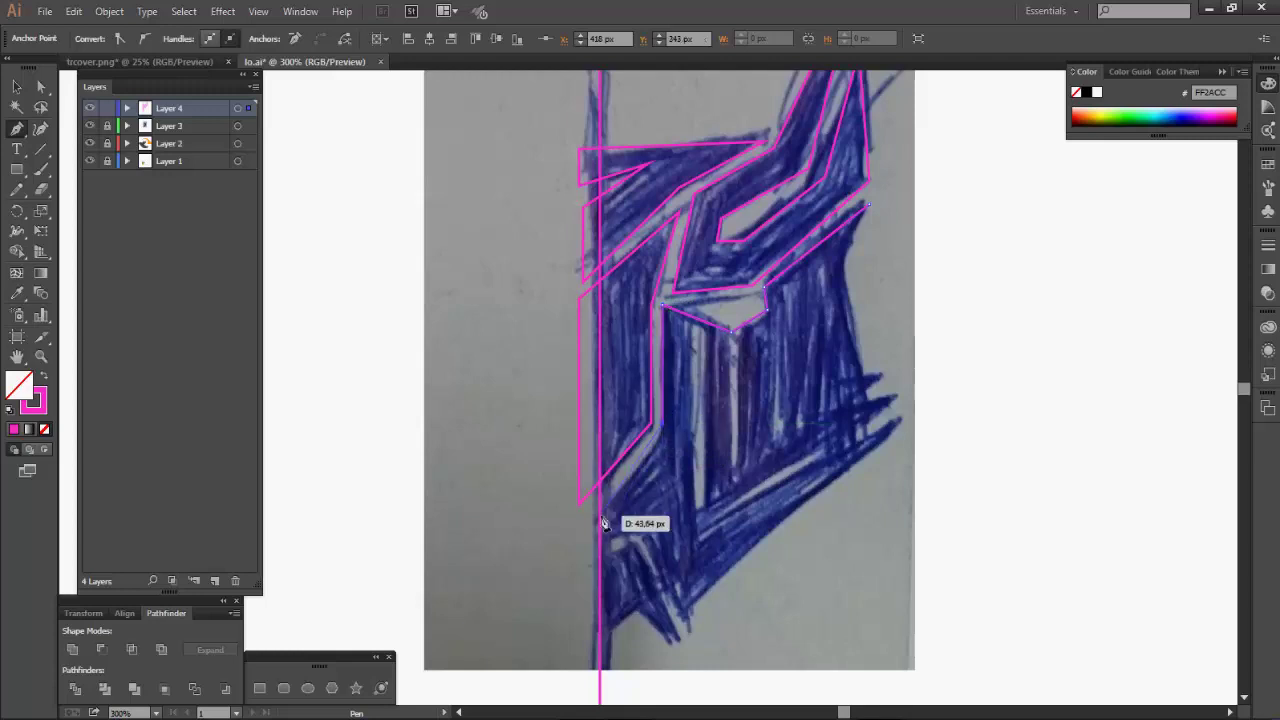
pyautogui.click(663, 440)
pyautogui.click(587, 518)
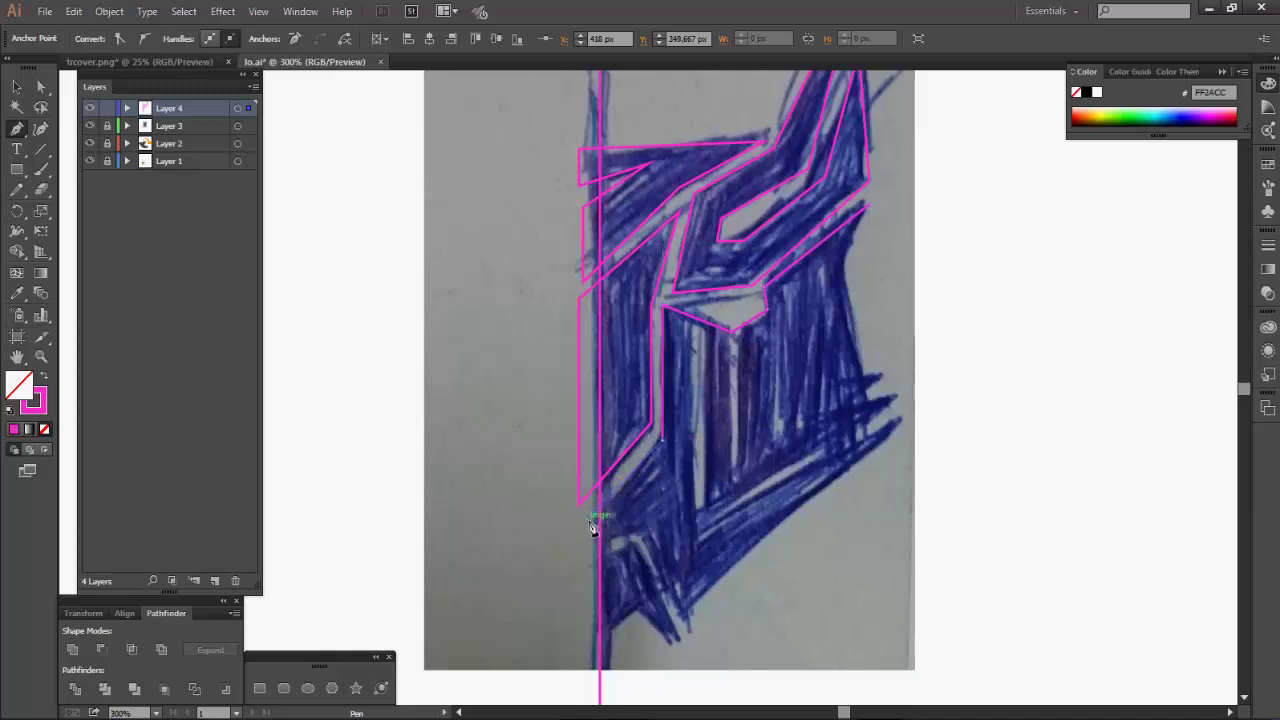
# Continue the outline around the pointed chin, following the small hooked gap up and back down to the jaw's lower corner
pyautogui.scroll(-1, 590, 650)
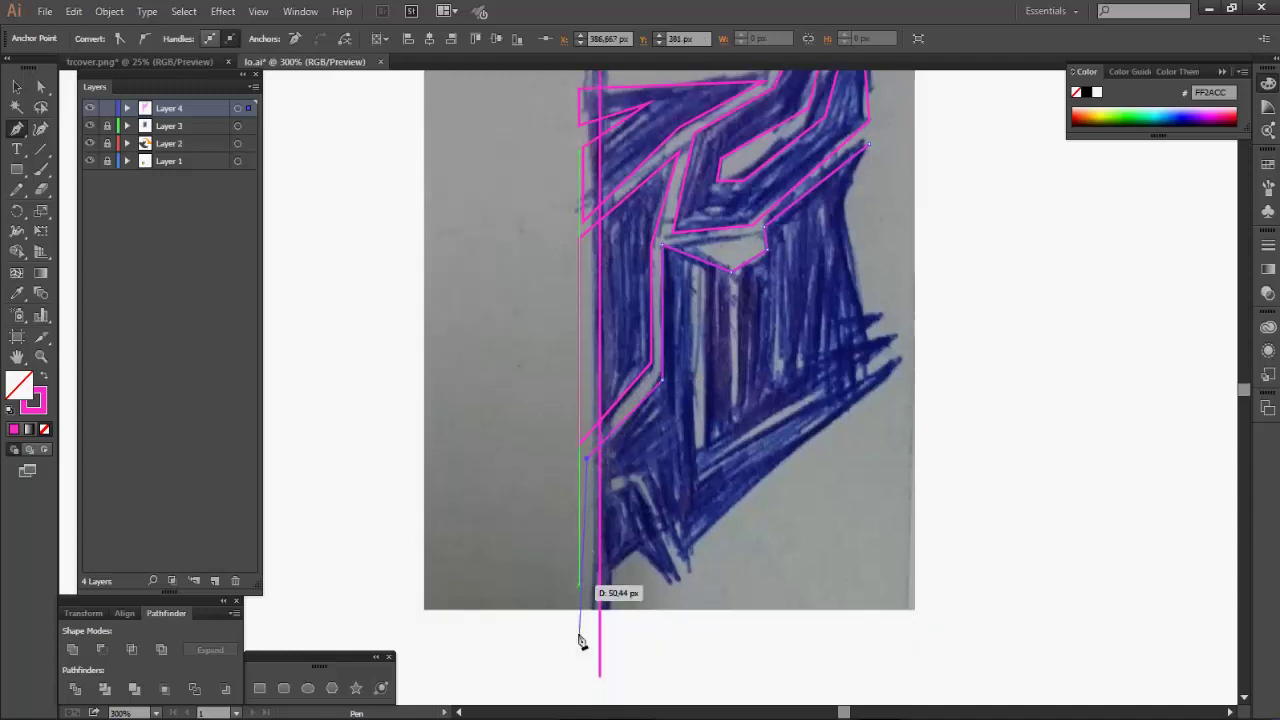
pyautogui.click(587, 585)
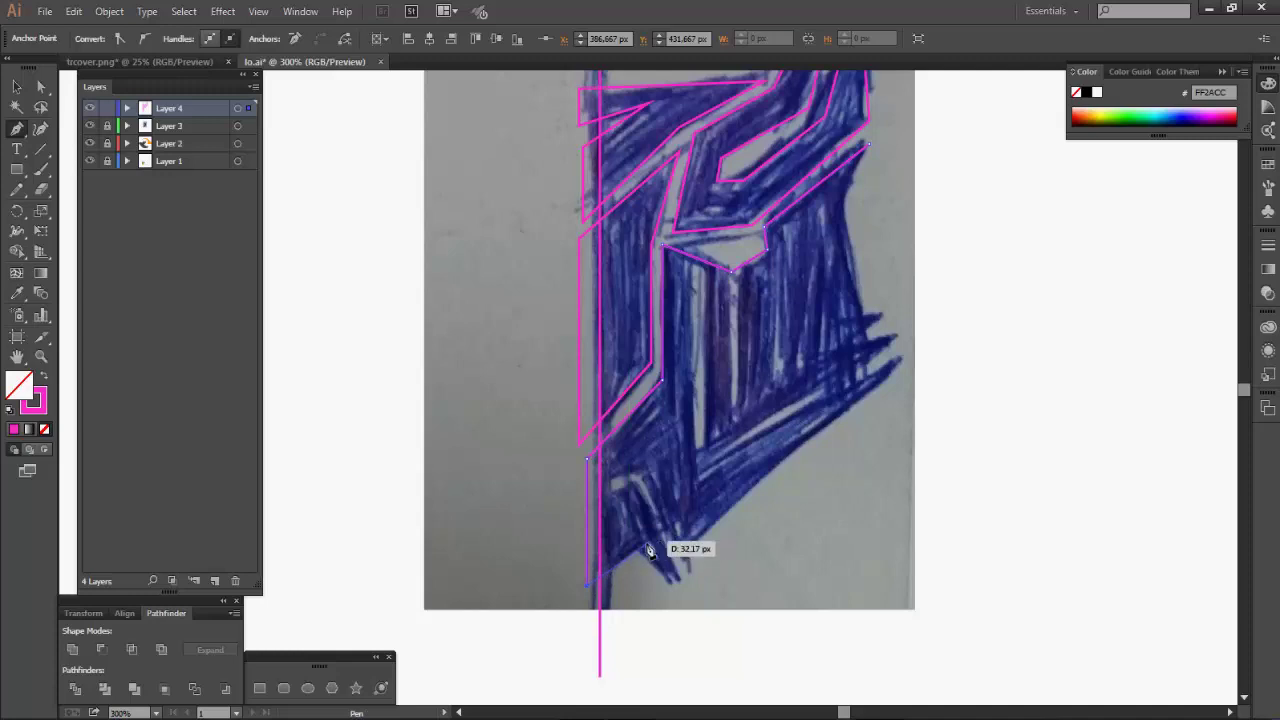
pyautogui.click(637, 548)
pyautogui.click(678, 590)
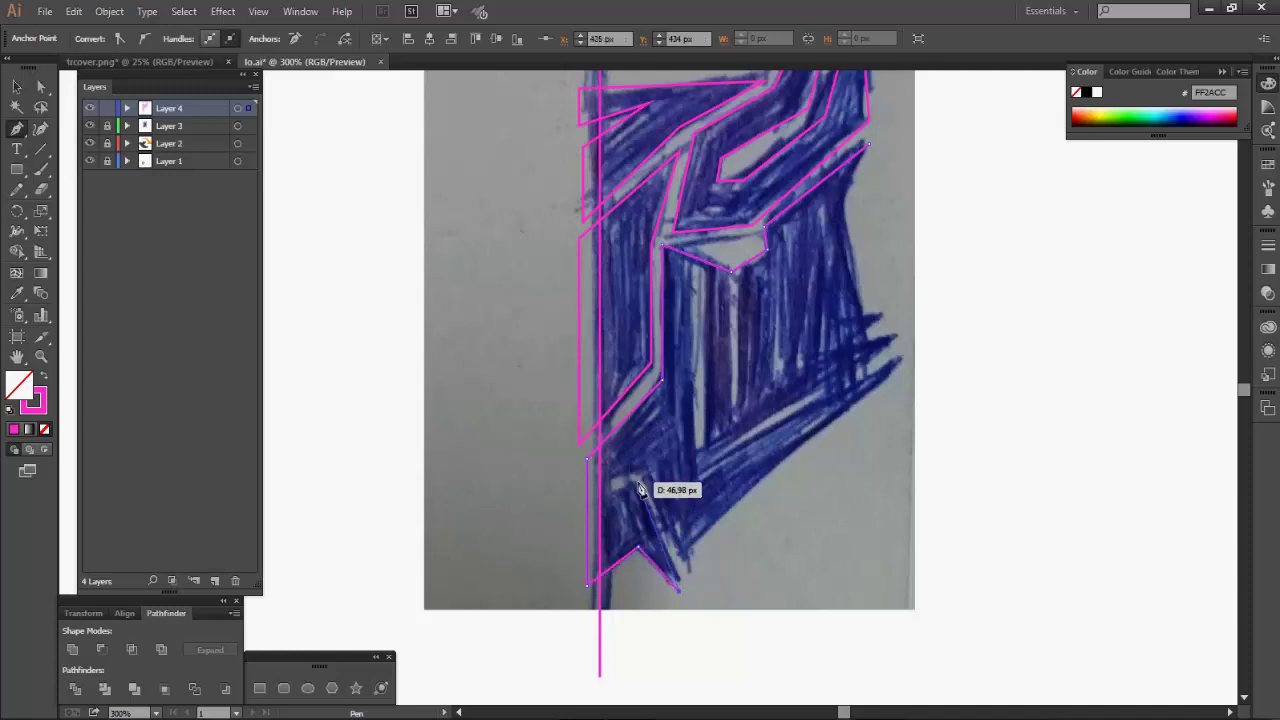
pyautogui.click(641, 488)
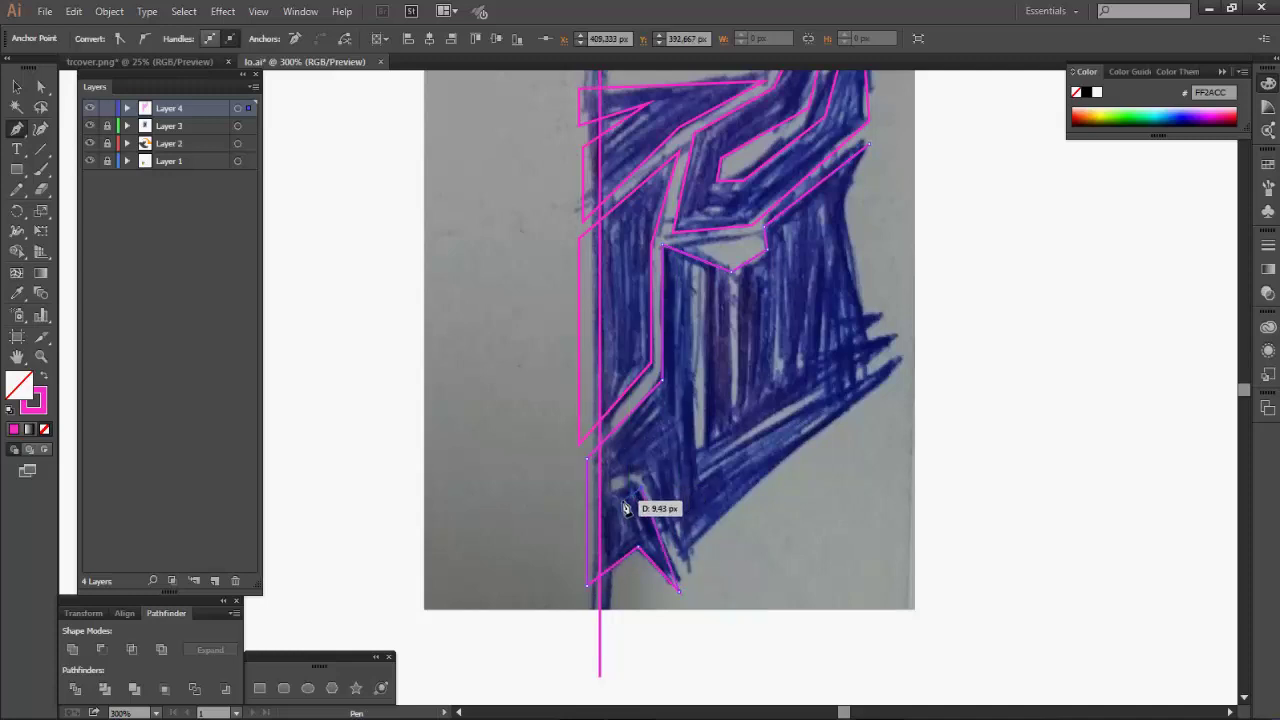
pyautogui.click(620, 500)
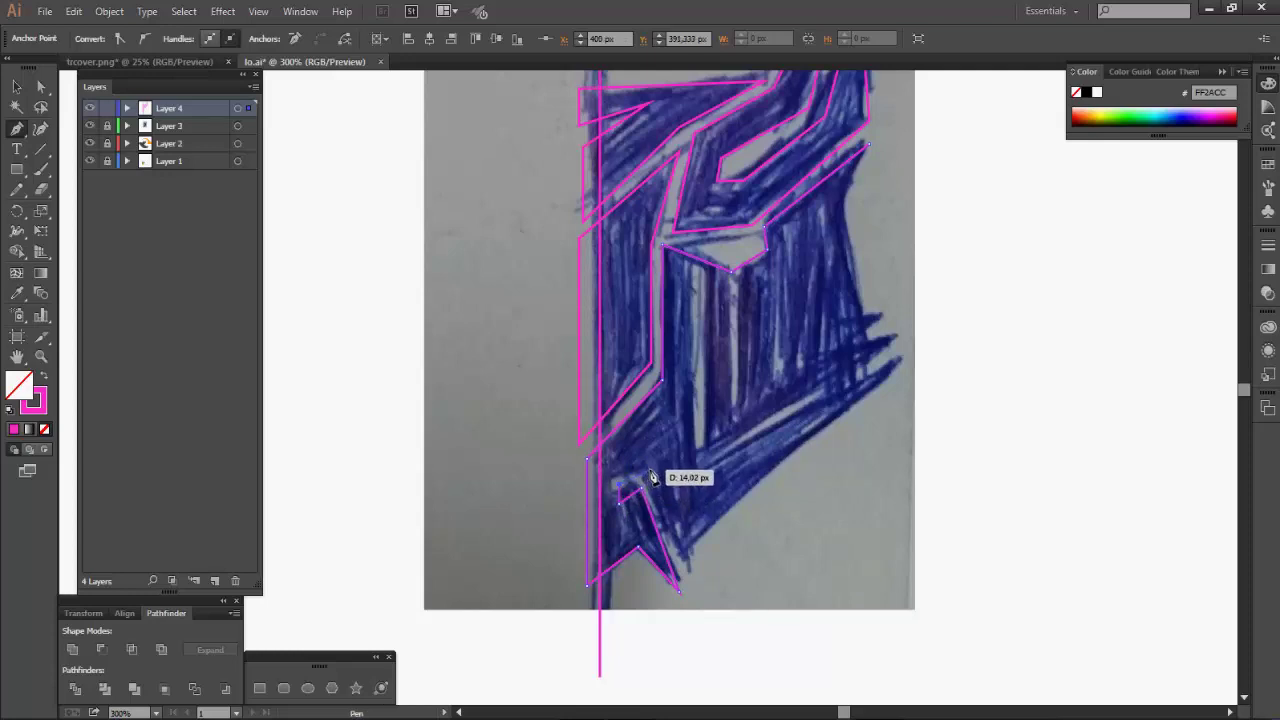
pyautogui.click(645, 469)
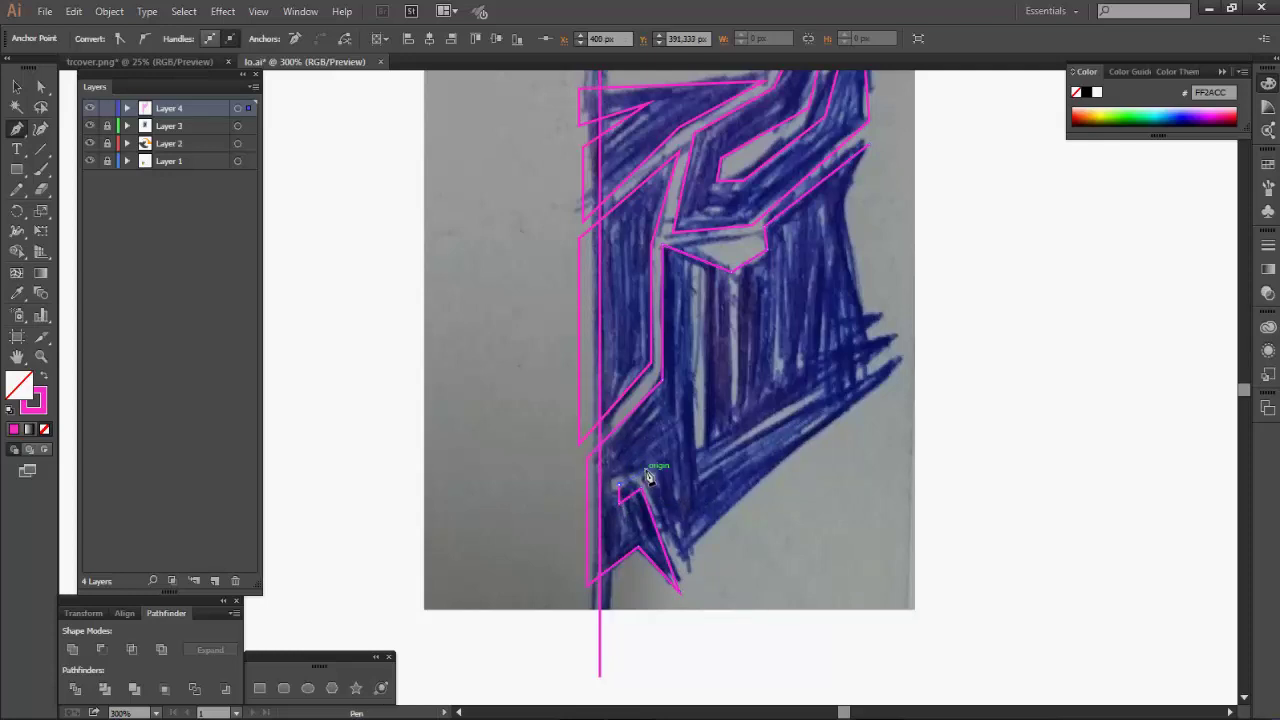
pyautogui.click(679, 553)
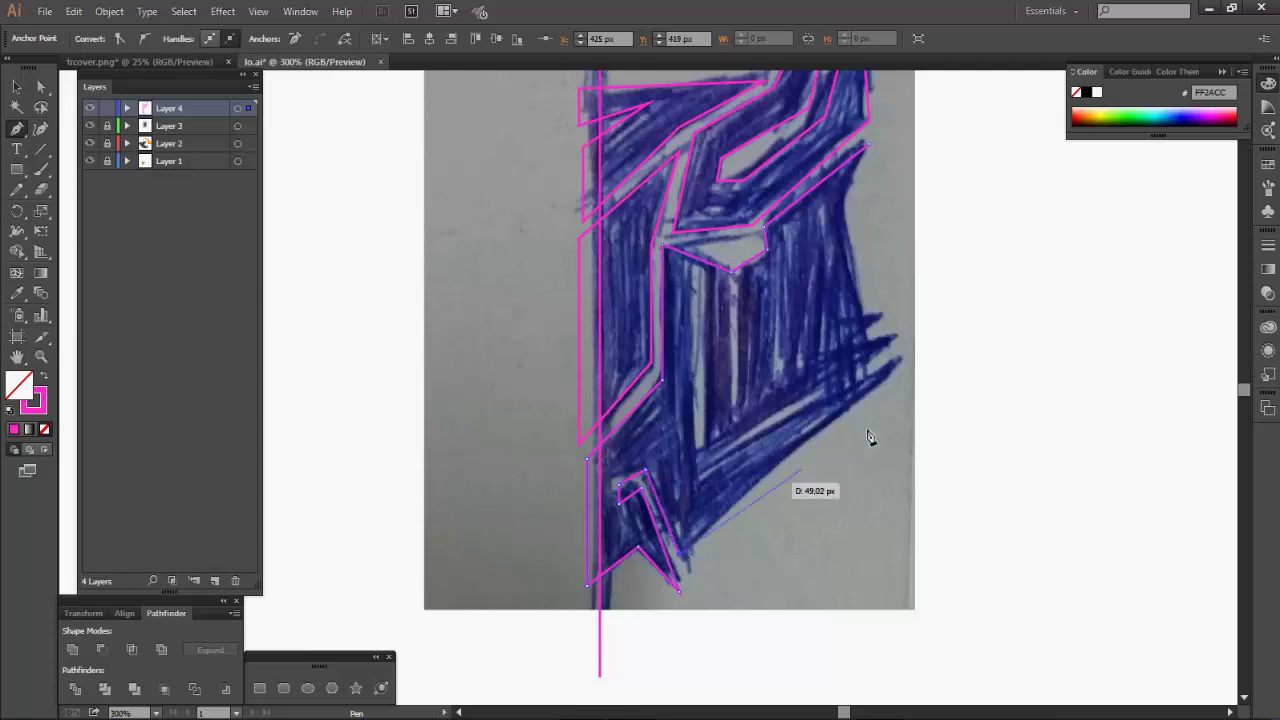
# Trace the jaw's outer spikes and the slit between them, and close the outline up the cheek's outer edge
pyautogui.click(919, 352)
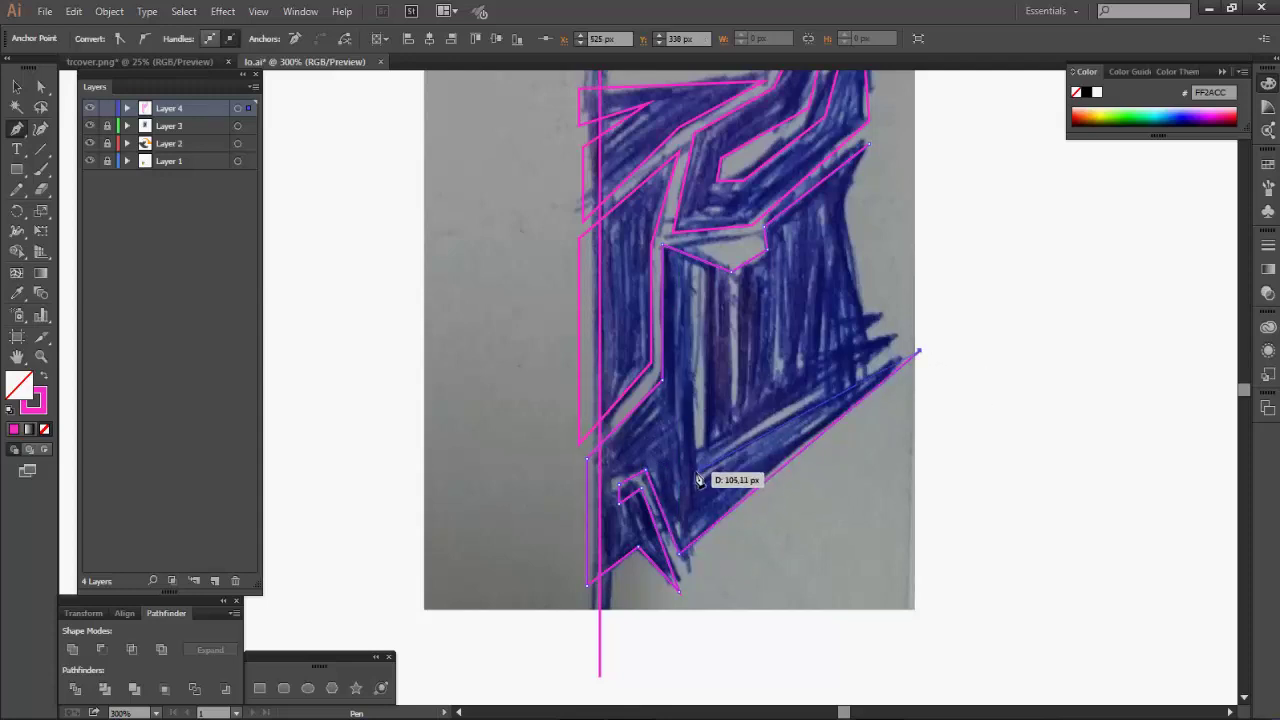
pyautogui.click(695, 466)
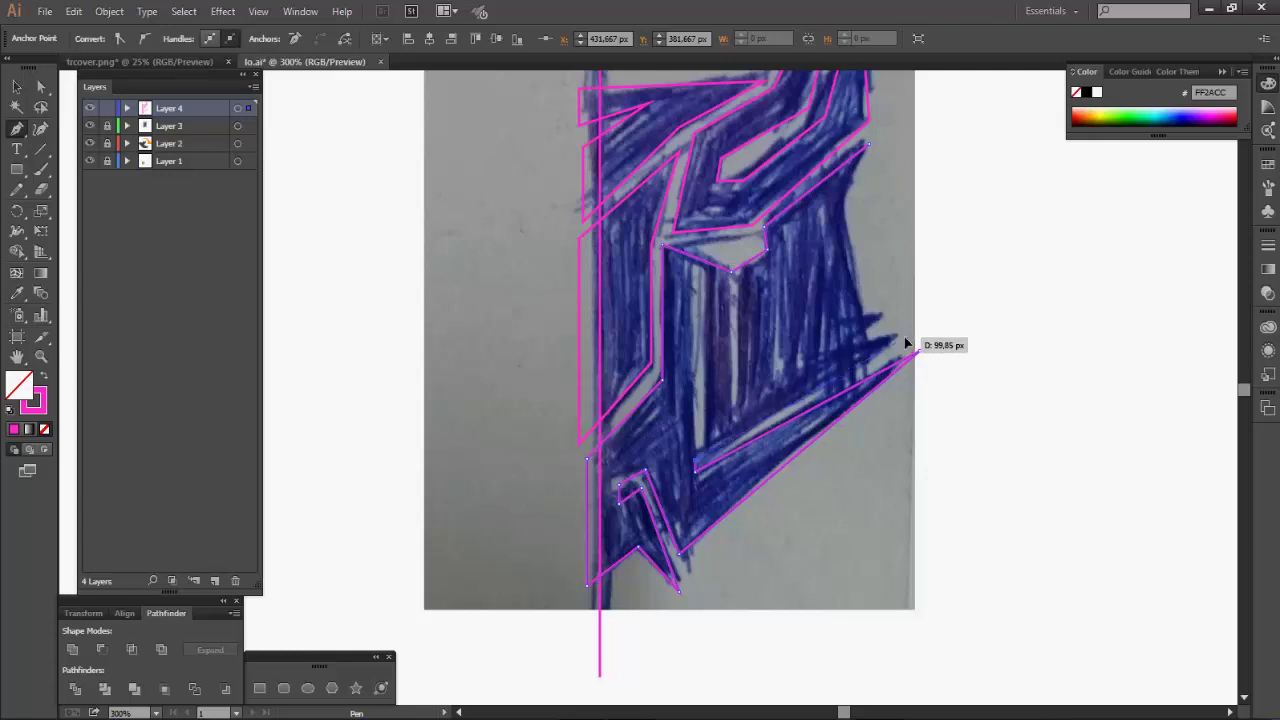
pyautogui.click(908, 350)
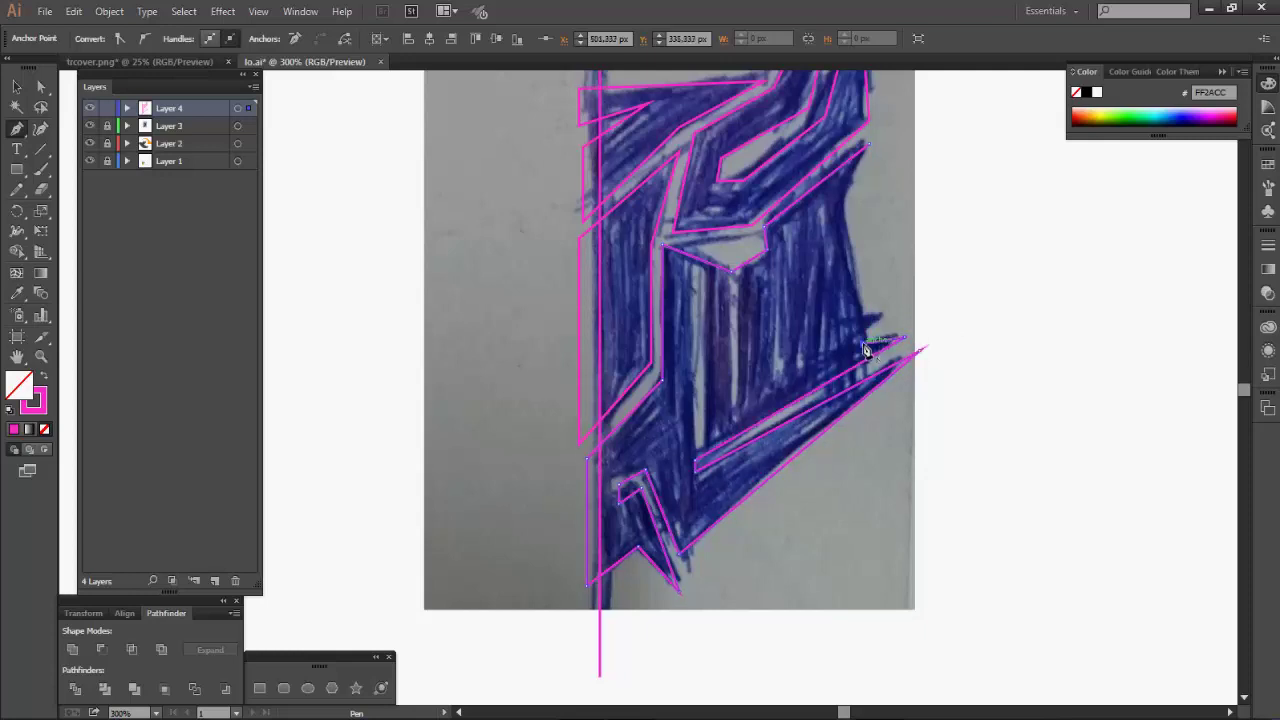
pyautogui.click(836, 205)
pyautogui.click(869, 146)
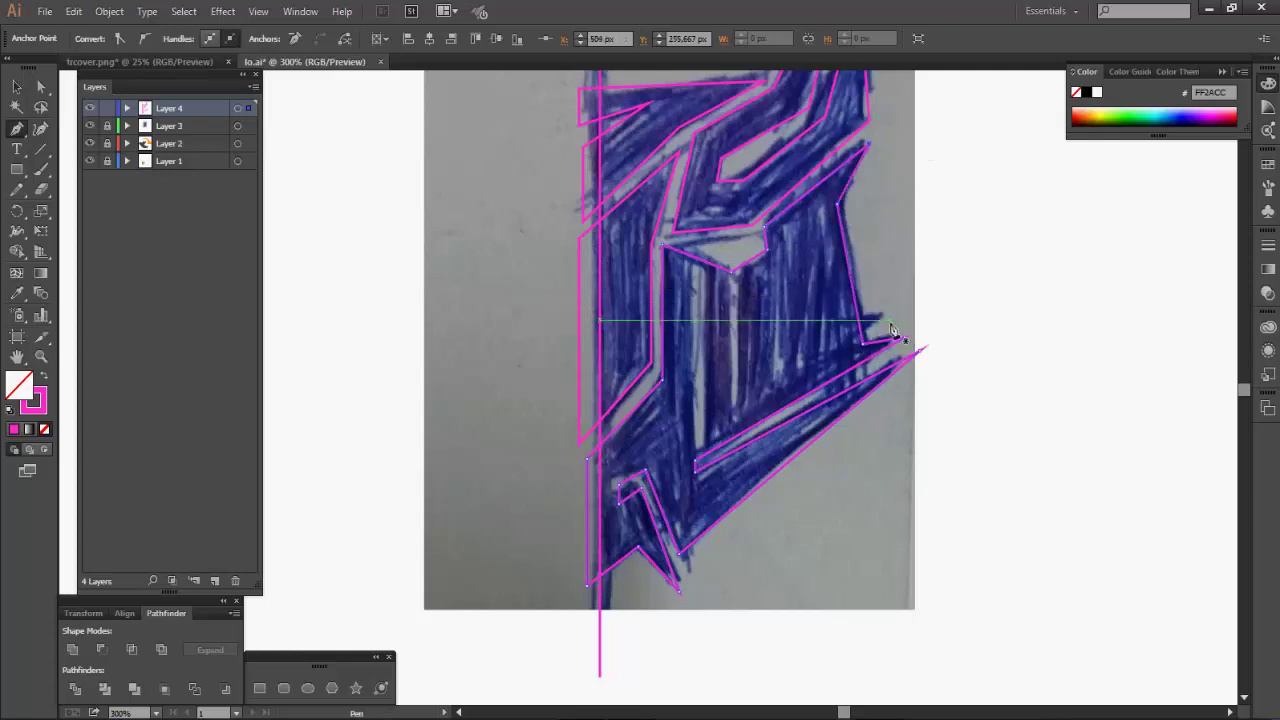
# Draw a small closed triangle over the uppermost spike at the jaw's outer edge and deselect it
pyautogui.click(884, 314)
pyautogui.click(839, 313)
pyautogui.click(843, 345)
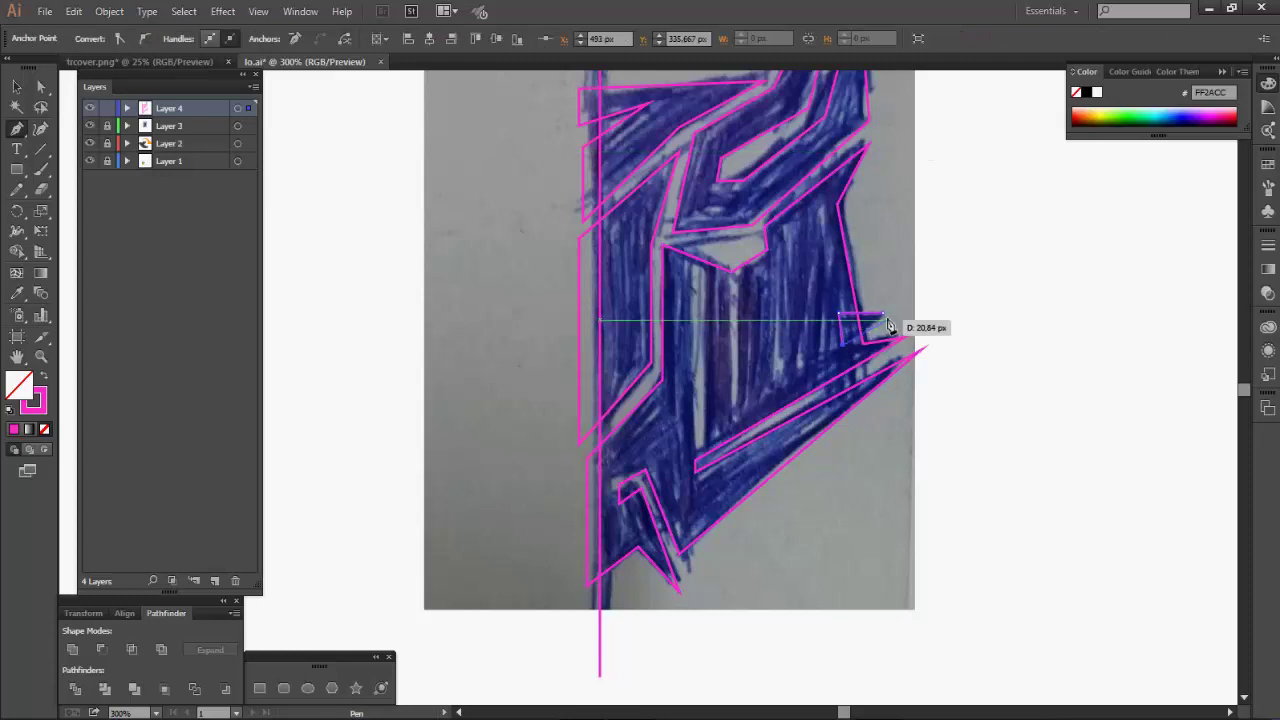
pyautogui.click(885, 318)
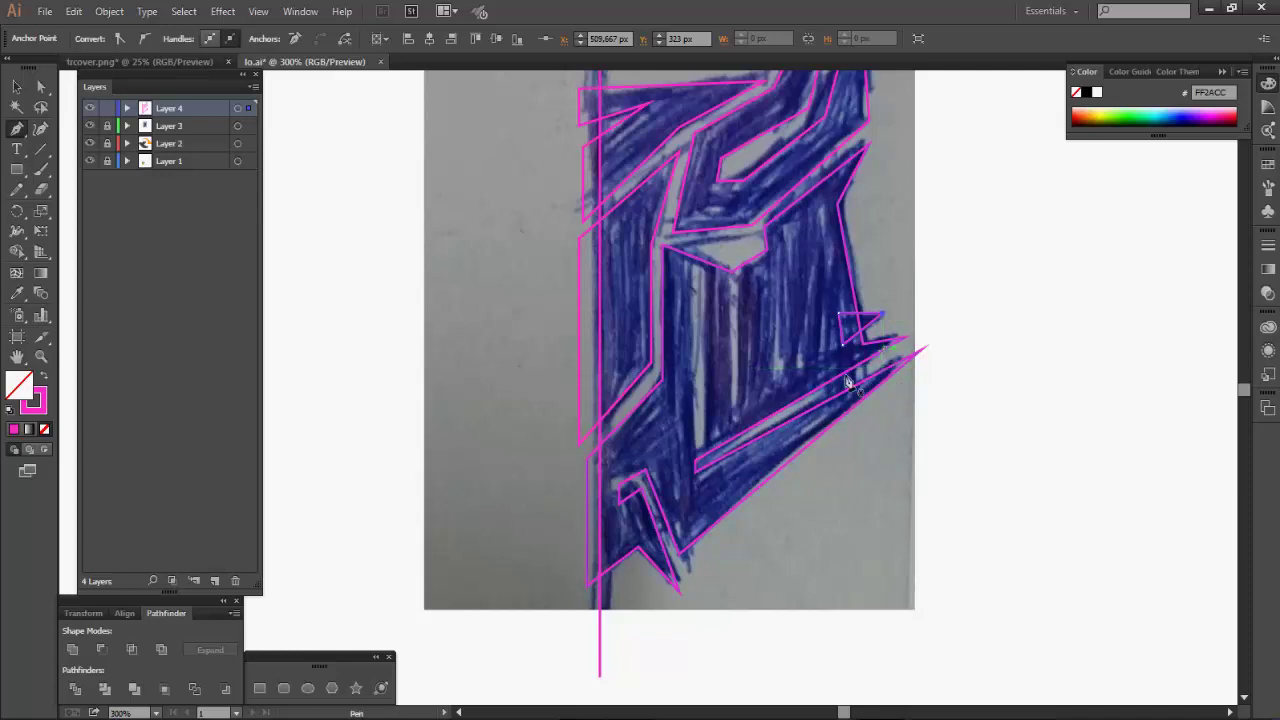
pyautogui.keyDown('ctrl'); pyautogui.click(985, 257); pyautogui.keyUp('ctrl')
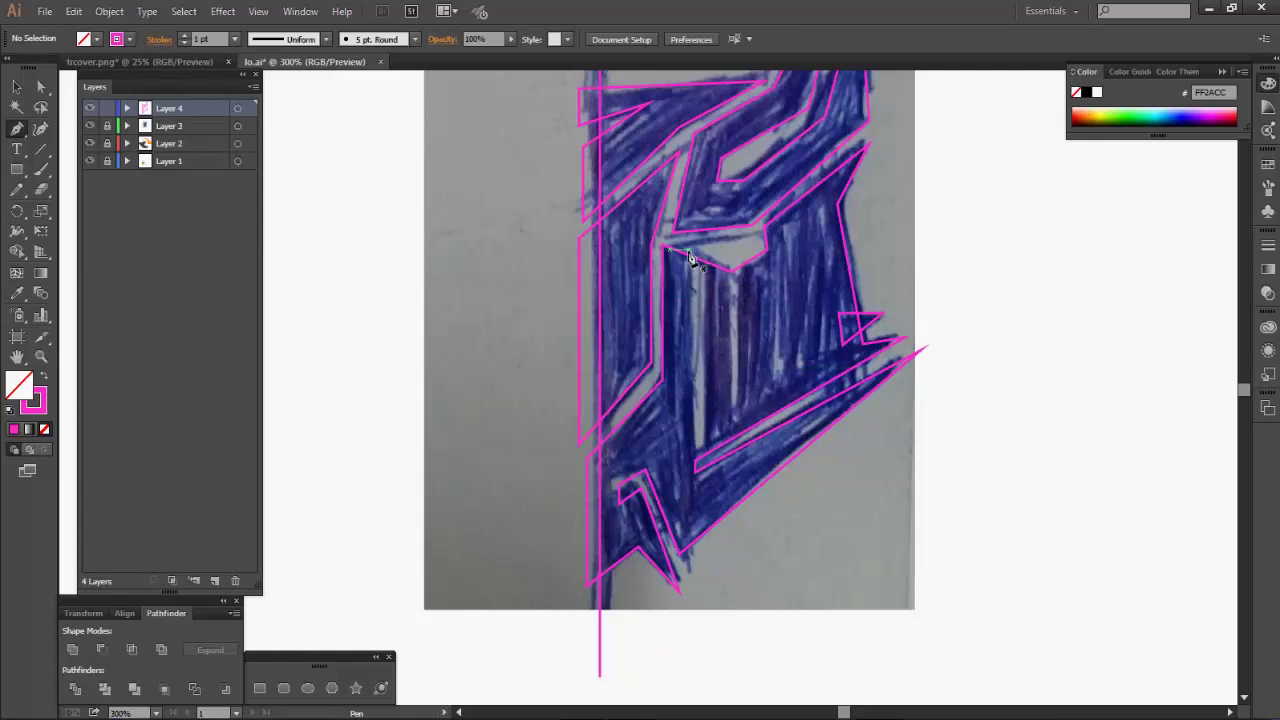
# Swap fill and stroke on all traced mask shapes, leaving the centre line out, to make them solid pink without outlines
pyautogui.scroll(3, 690, 258)
pyautogui.click(18, 90)
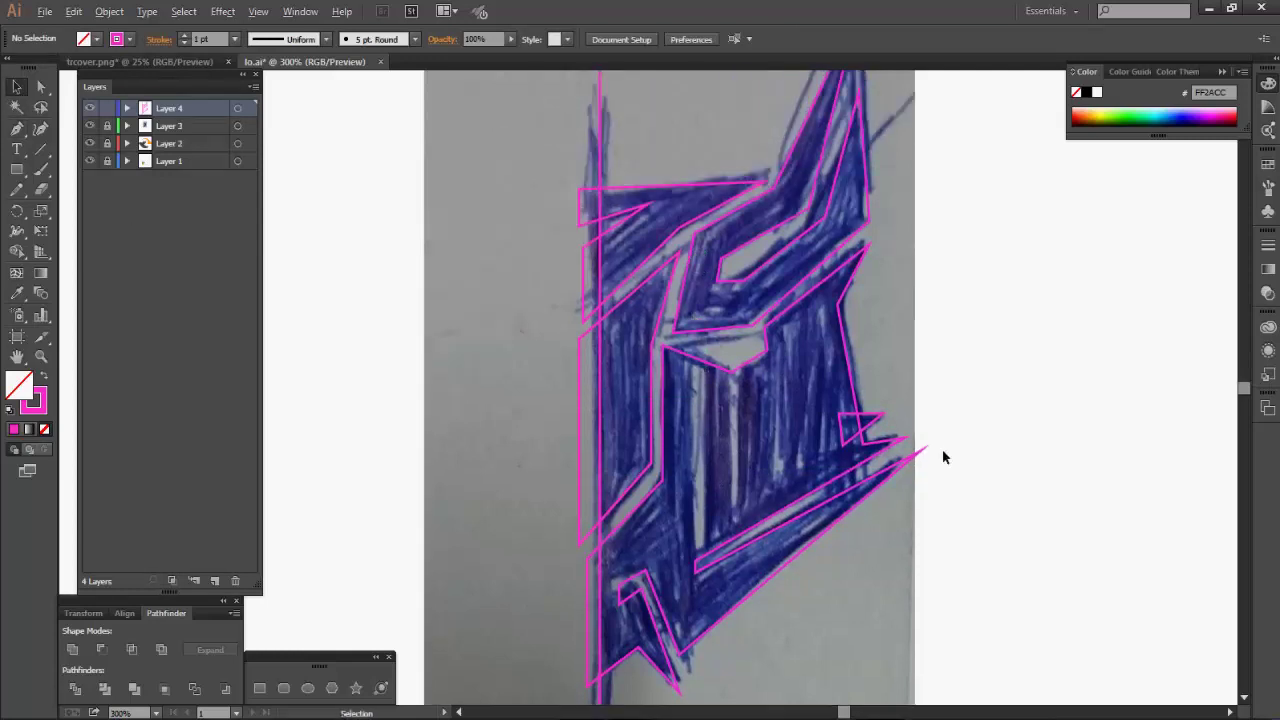
pyautogui.scroll(-1, 943, 457)
pyautogui.click(716, 220)
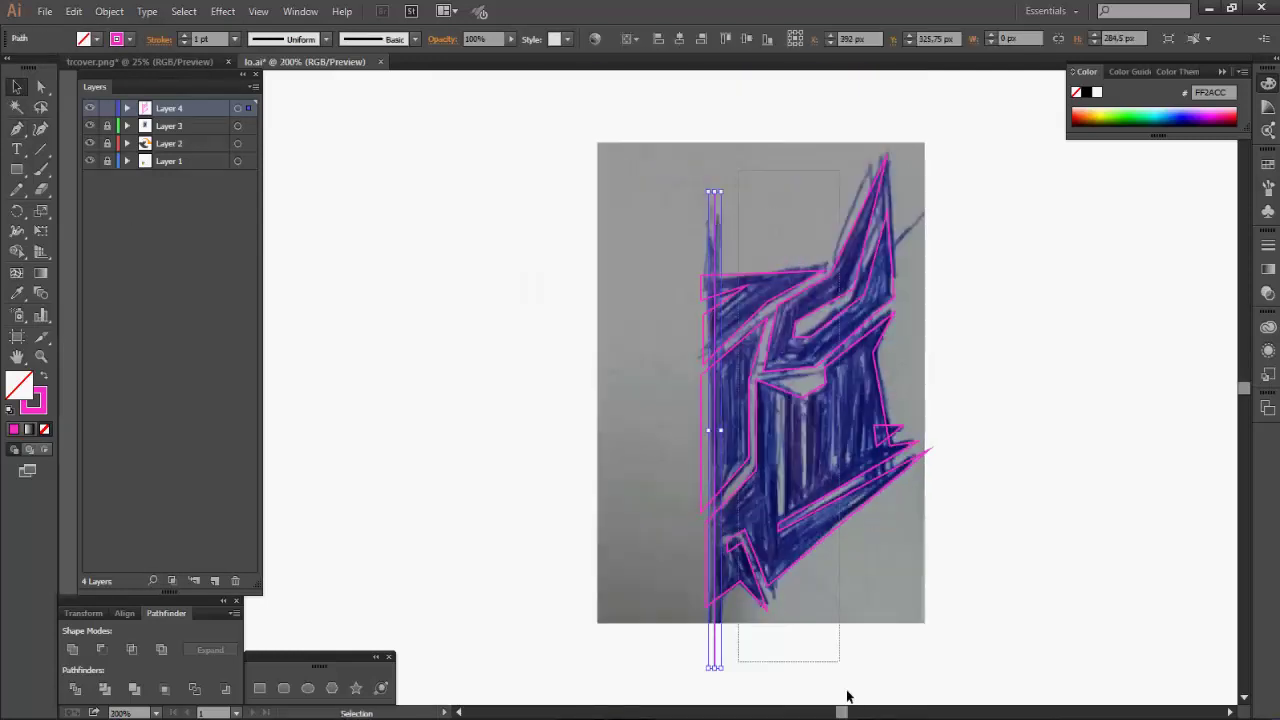
pyautogui.moveTo(847, 697); pyautogui.dragTo(952, 600)
pyautogui.click(43, 376)
pyautogui.click(948, 440)
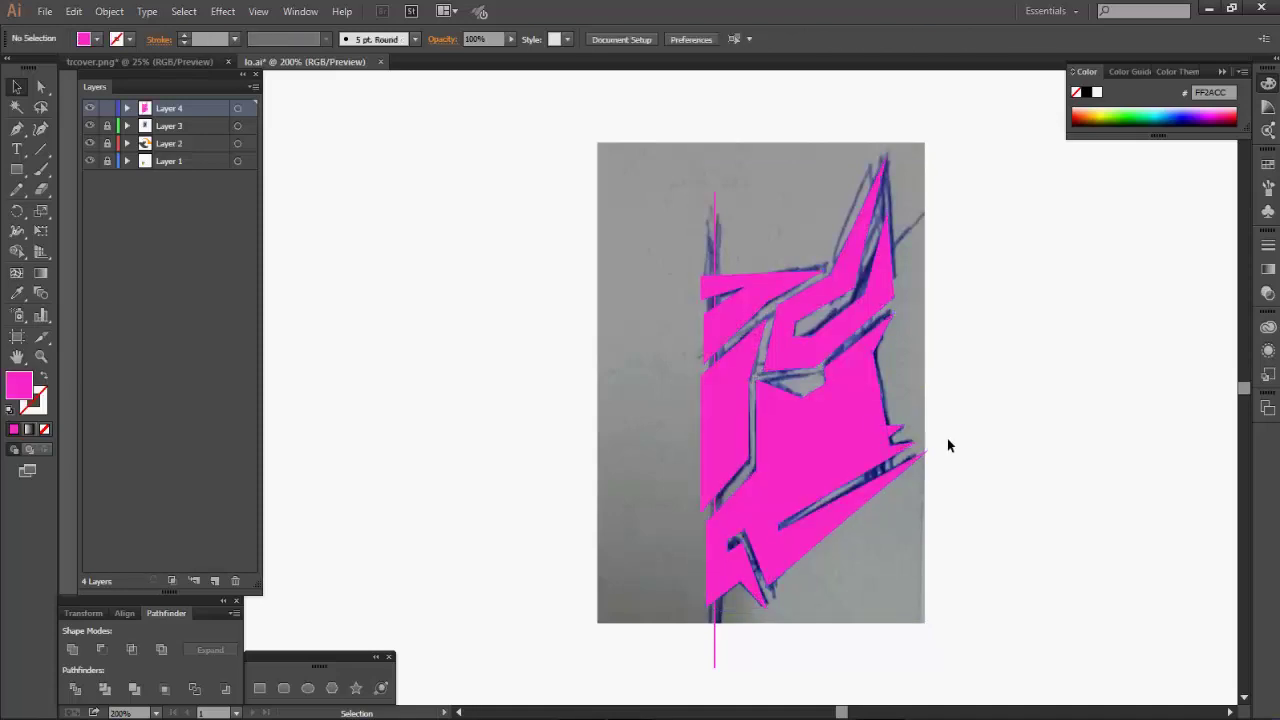
# Move the inner tip of the forehead's narrow slit slightly downward
pyautogui.scroll(1, 952, 440)
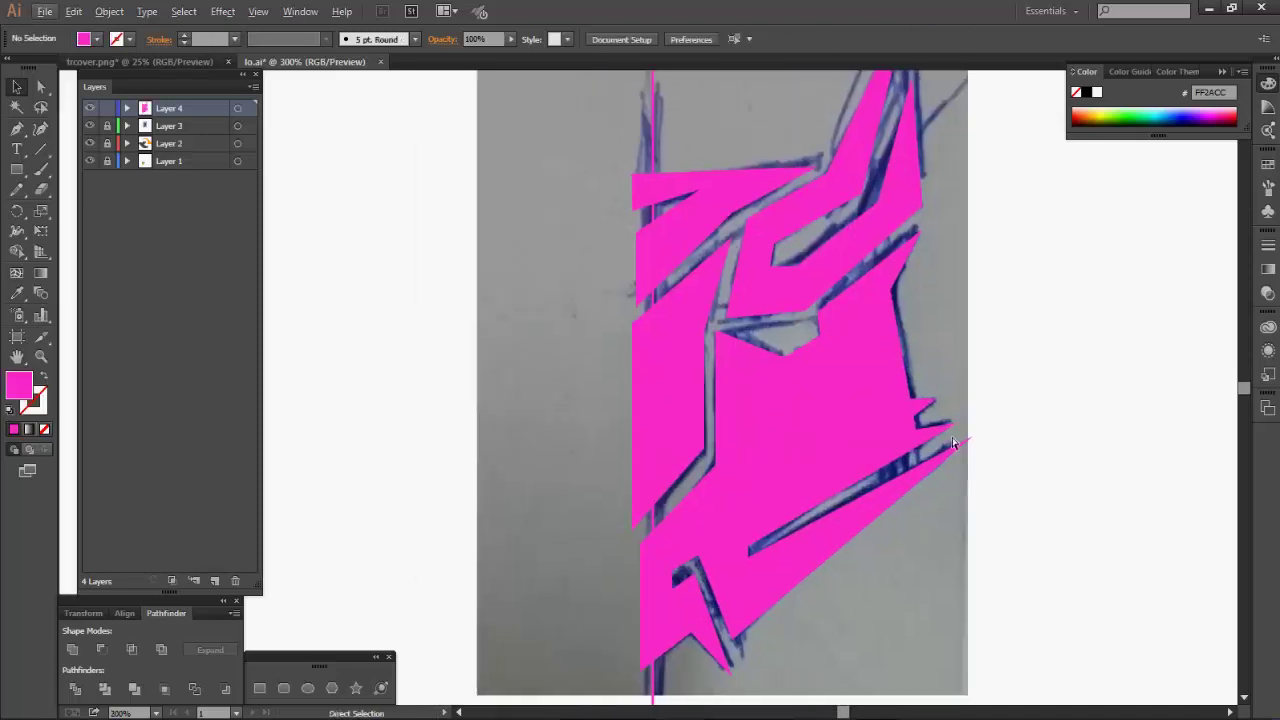
pyautogui.hscroll(-1, 953, 438)
pyautogui.click(39, 87)
pyautogui.moveTo(738, 190); pyautogui.dragTo(738, 200)
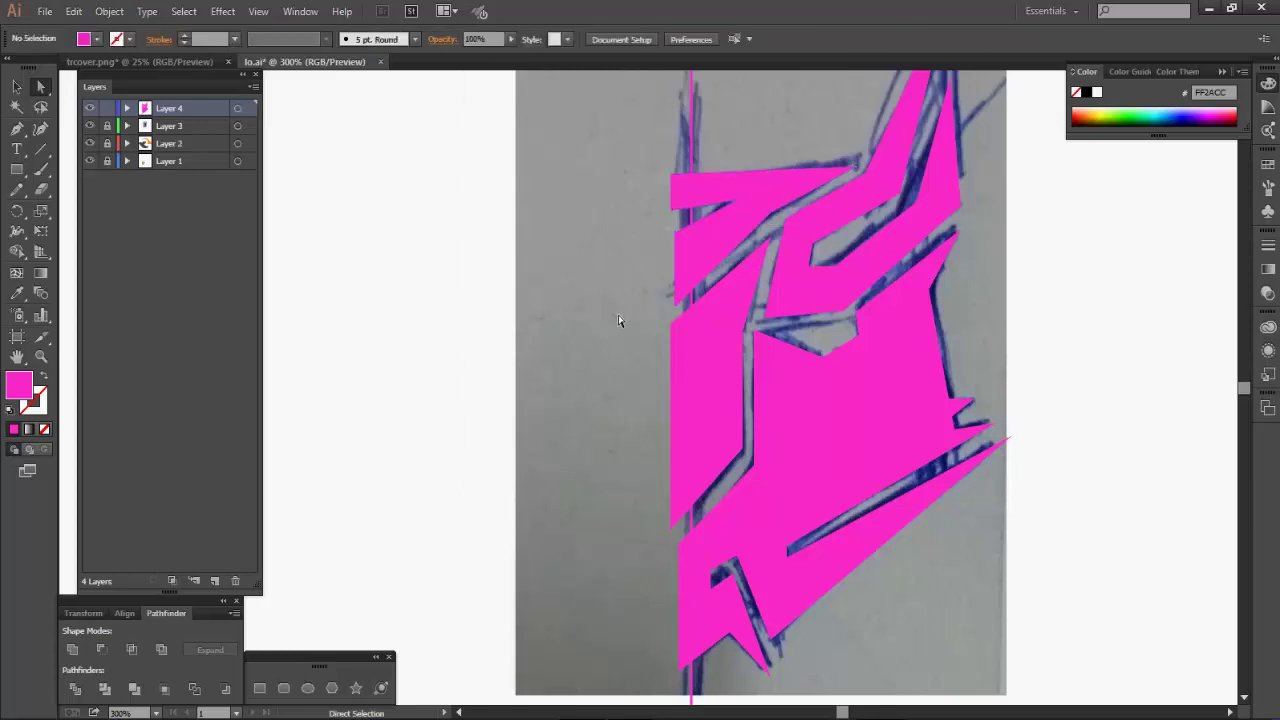
pyautogui.scroll(-3, 618, 320)
pyautogui.scroll(3, 625, 323)
# Unite the small spike triangle at the jaw's outer edge with the cheek and jaw shape, and deselect it
pyautogui.press('v')
pyautogui.click(929, 408)
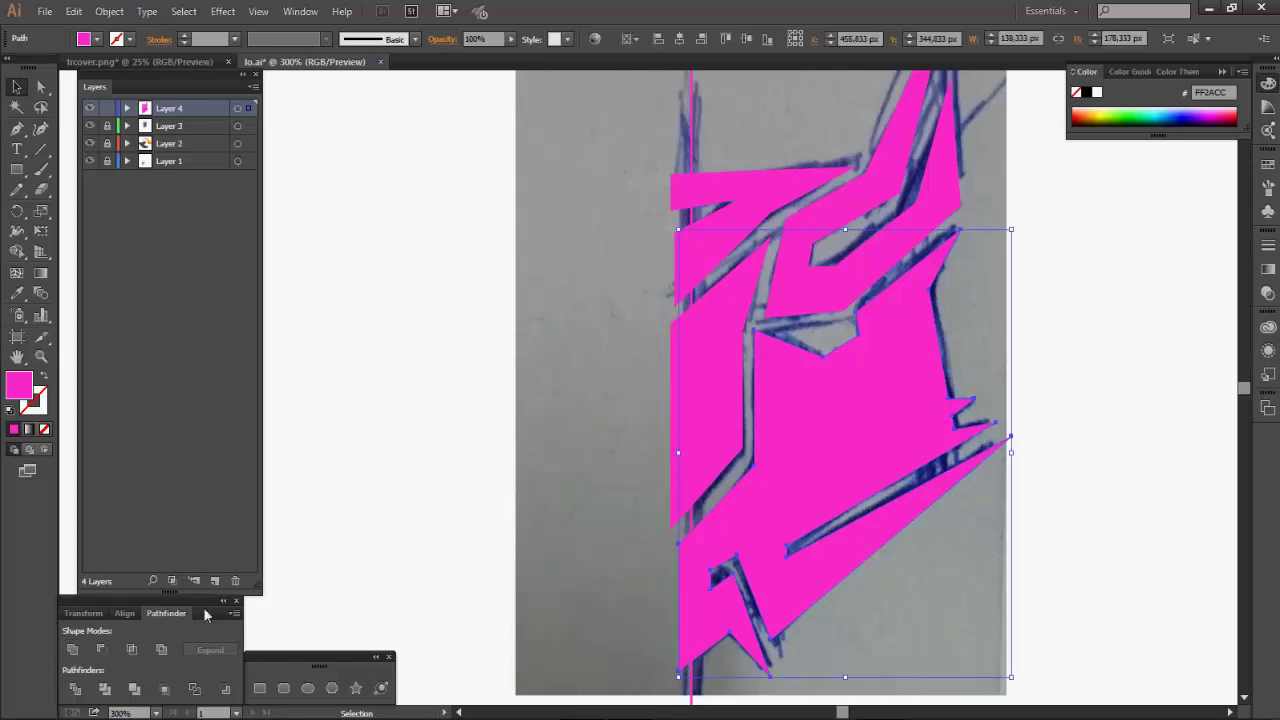
pyautogui.click(1105, 416)
pyautogui.scroll(-1, 1010, 504)
pyautogui.scroll(2, 1010, 503)
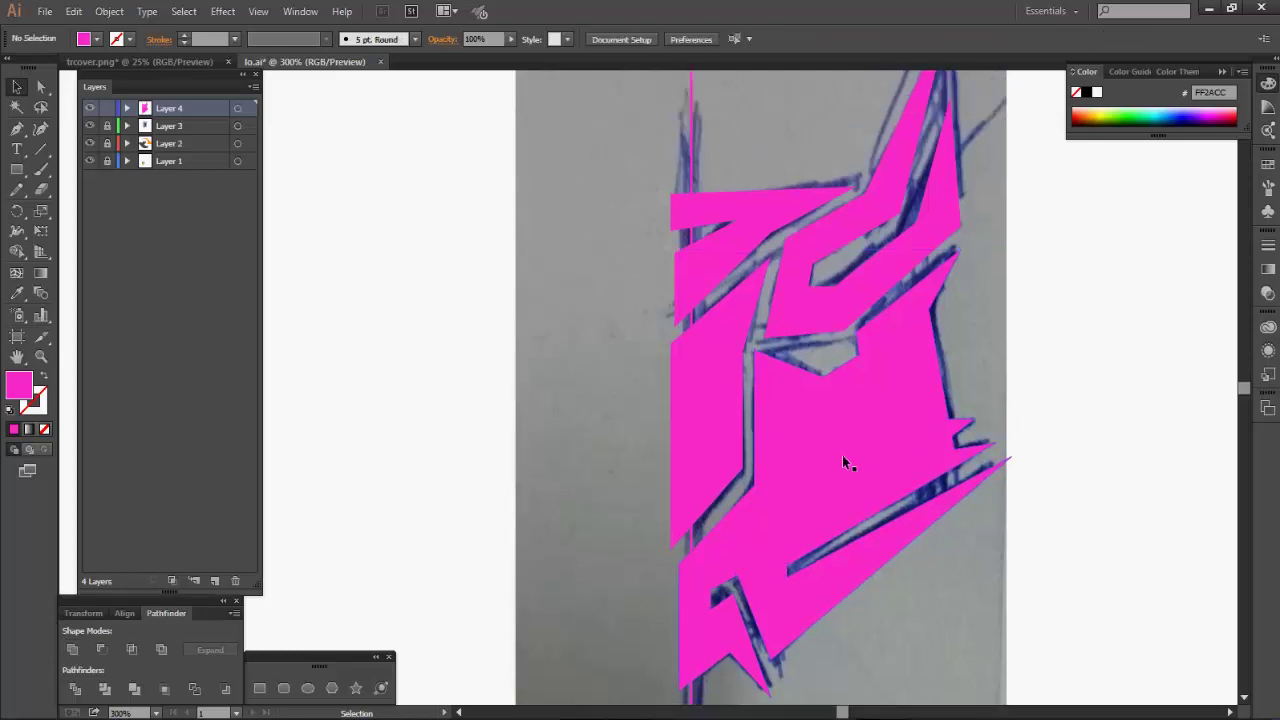
# Move the horn shape's lower inner corner closer to the inner corner of the eye opening
pyautogui.click(41, 88)
pyautogui.scroll(4, 768, 352)
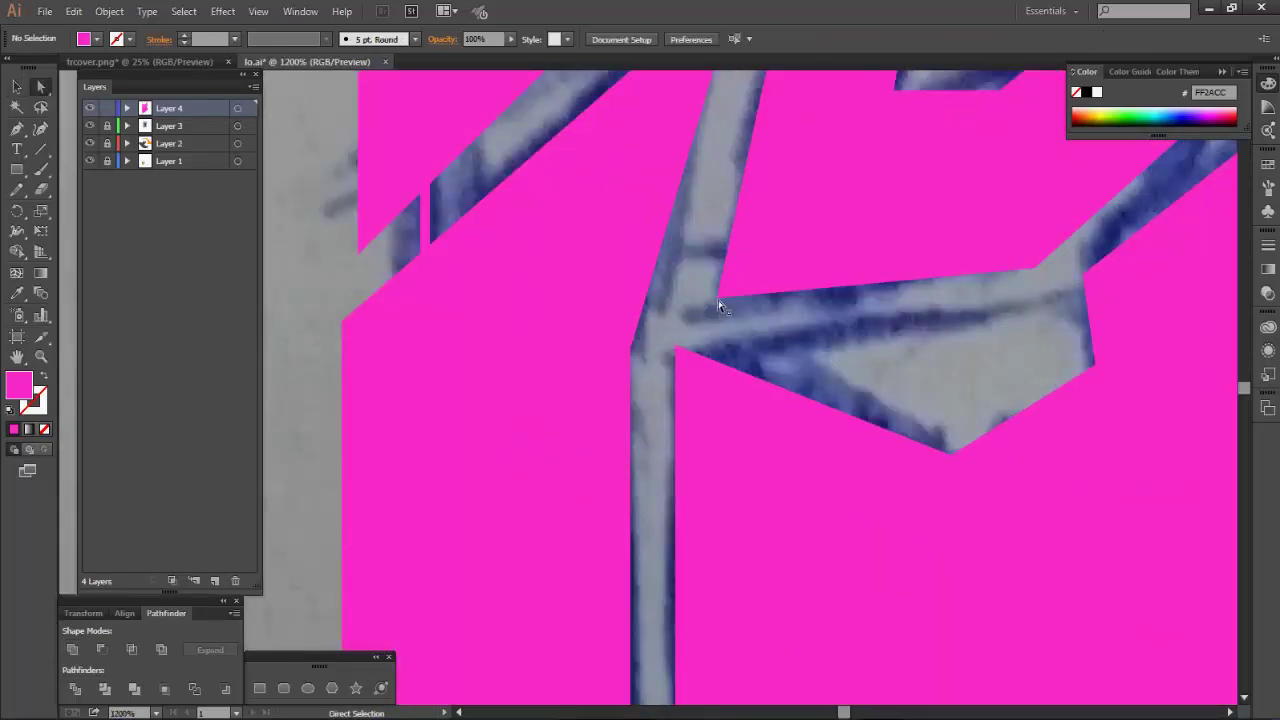
pyautogui.moveTo(717, 299); pyautogui.dragTo(686, 307)
pyautogui.click(754, 360)
pyautogui.scroll(-4, 754, 360)
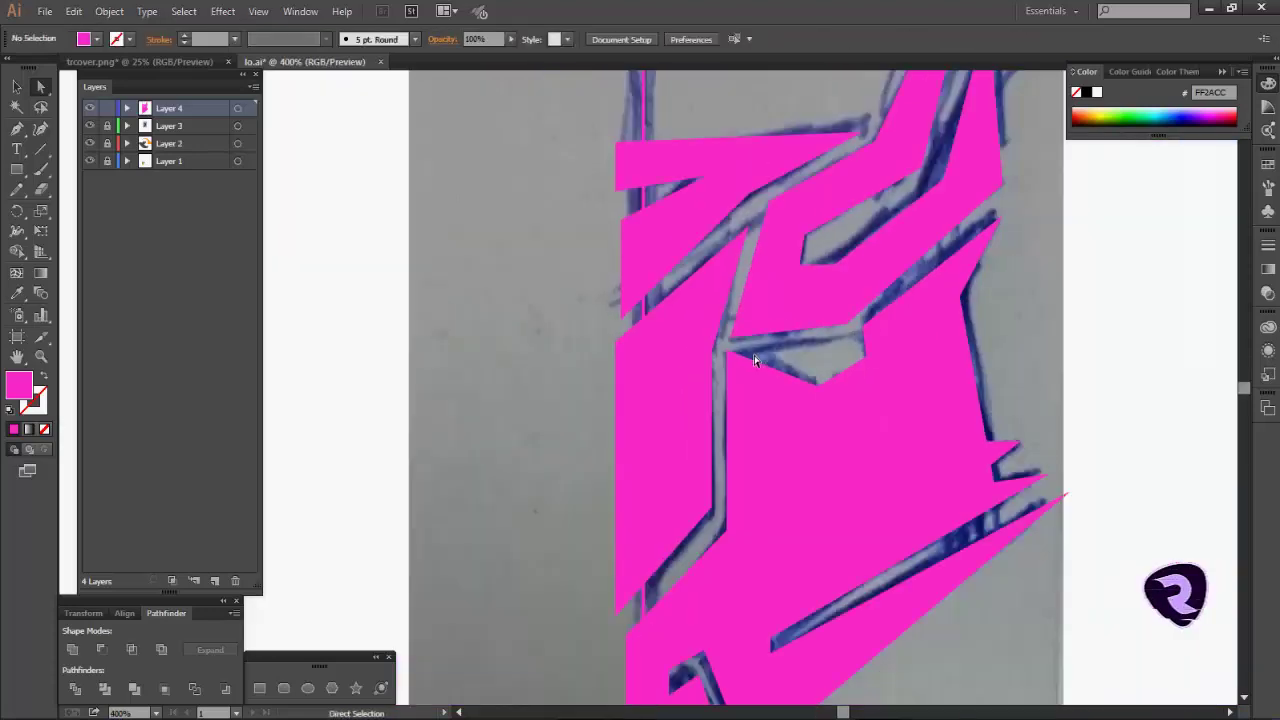
pyautogui.scroll(-2, 754, 360)
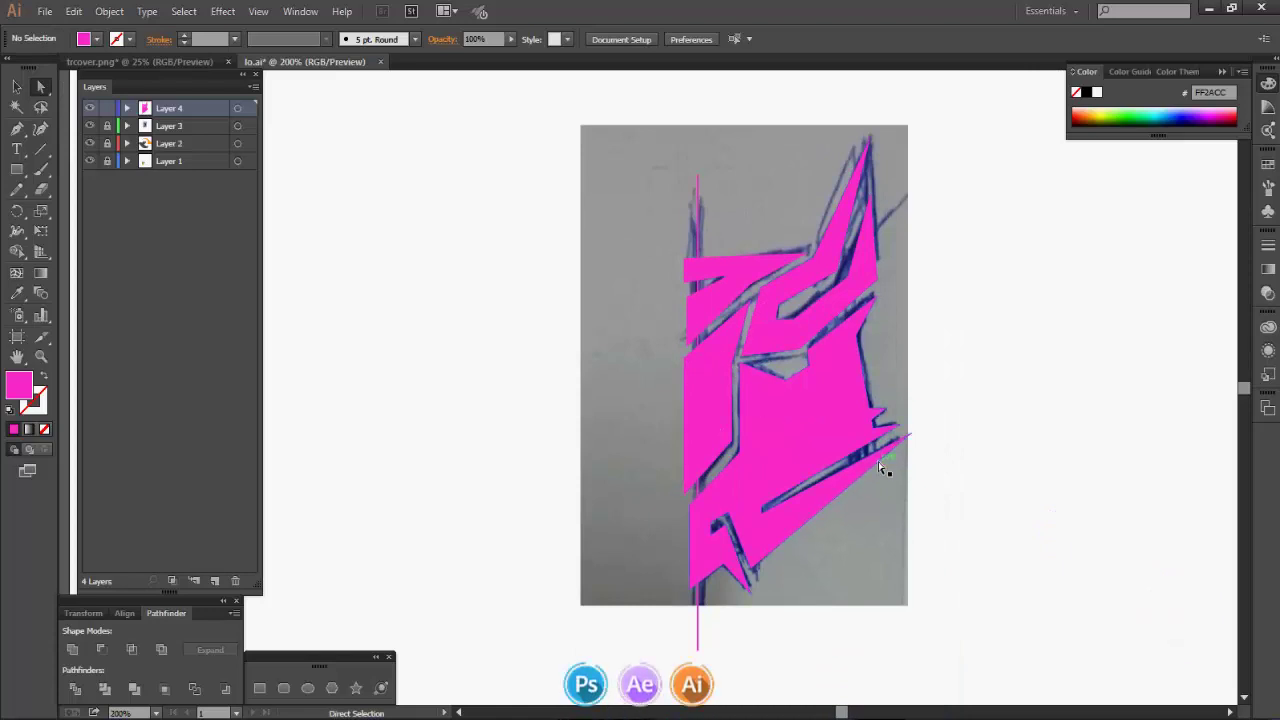
# Raise the cheek's pointed tip beneath the horn slightly and adjust the outer upper corner of the eye opening
pyautogui.scroll(2, 879, 370)
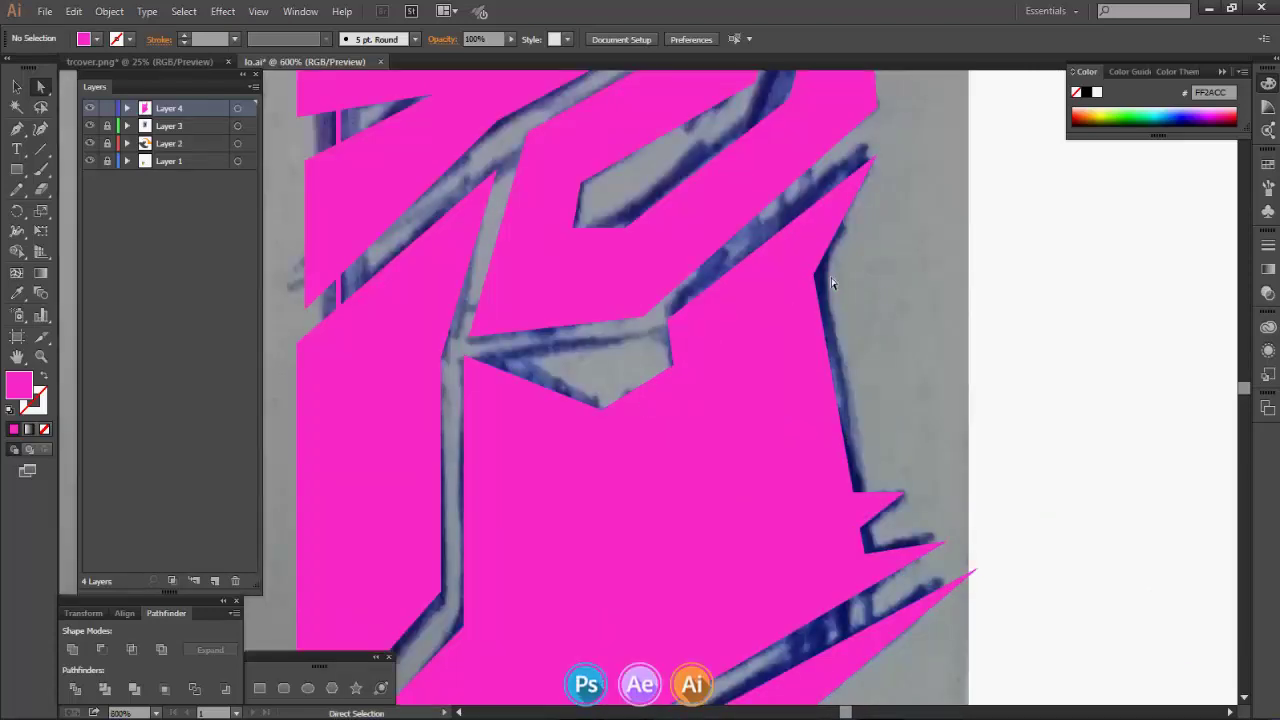
pyautogui.moveTo(875, 156); pyautogui.dragTo(878, 138)
pyautogui.moveTo(667, 320); pyautogui.dragTo(663, 367)
pyautogui.click(655, 356)
pyautogui.click(913, 376)
pyautogui.scroll(-2, 913, 376)
pyautogui.scroll(-2, 872, 436)
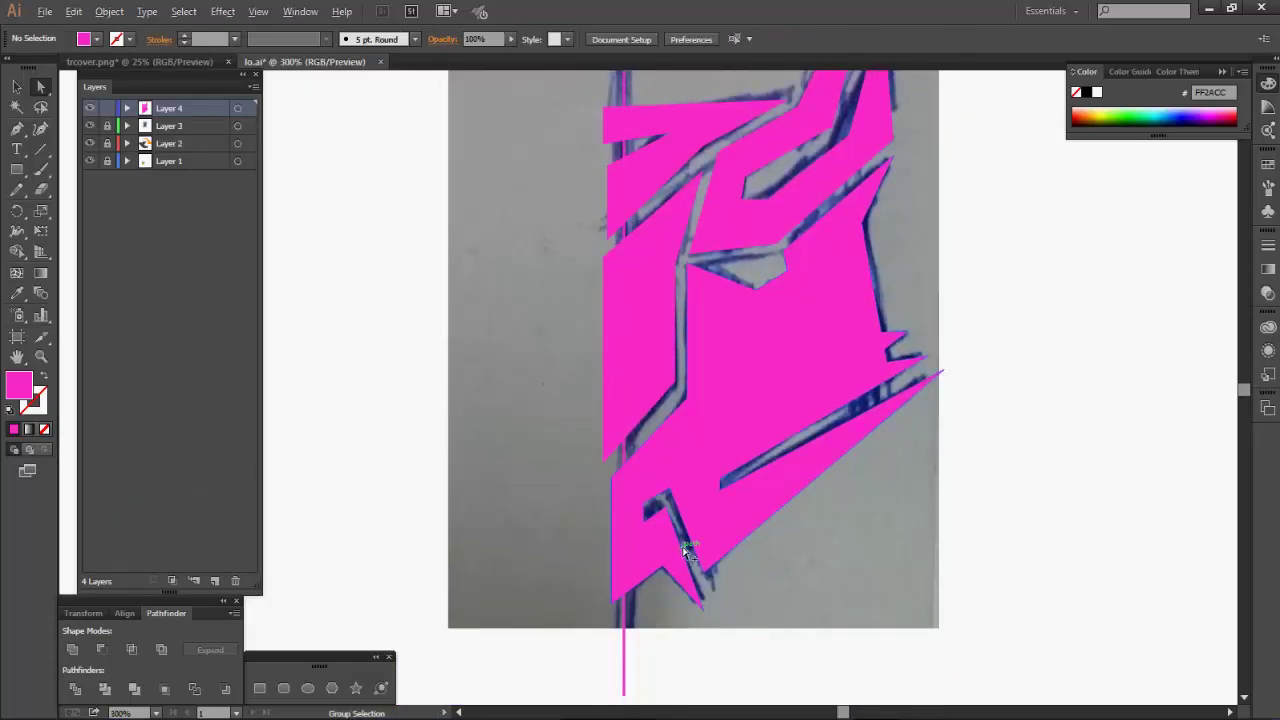
# Lower the upper end corner of the small hooked gap at the chin slightly and deselect it
pyautogui.scroll(2, 685, 548)
pyautogui.moveTo(602, 458); pyautogui.dragTo(602, 466)
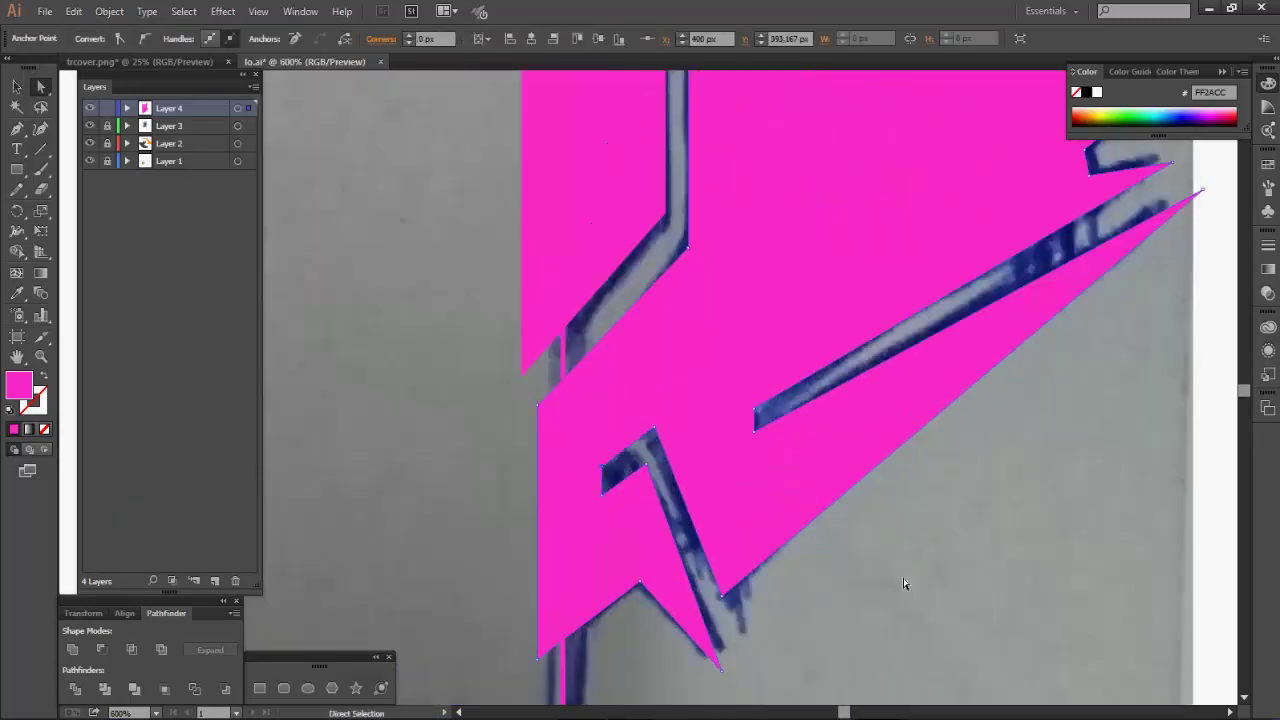
pyautogui.click(904, 583)
pyautogui.scroll(-3, 904, 581)
pyautogui.scroll(-3, 903, 584)
pyautogui.scroll(-1, 903, 586)
pyautogui.scroll(-1, 903, 586)
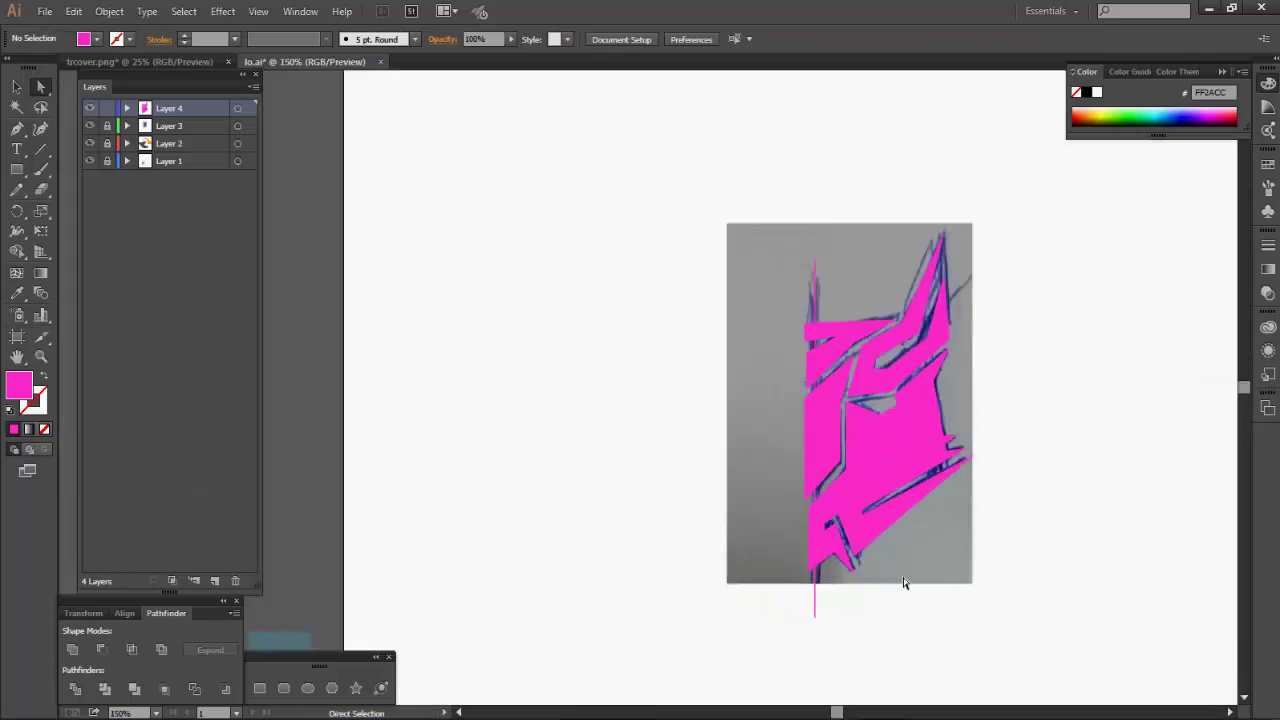
# Cut all mask shapes along the vertical centre line with Divide Objects Below
pyautogui.scroll(1, 903, 586)
pyautogui.press('v')
pyautogui.click(797, 188)
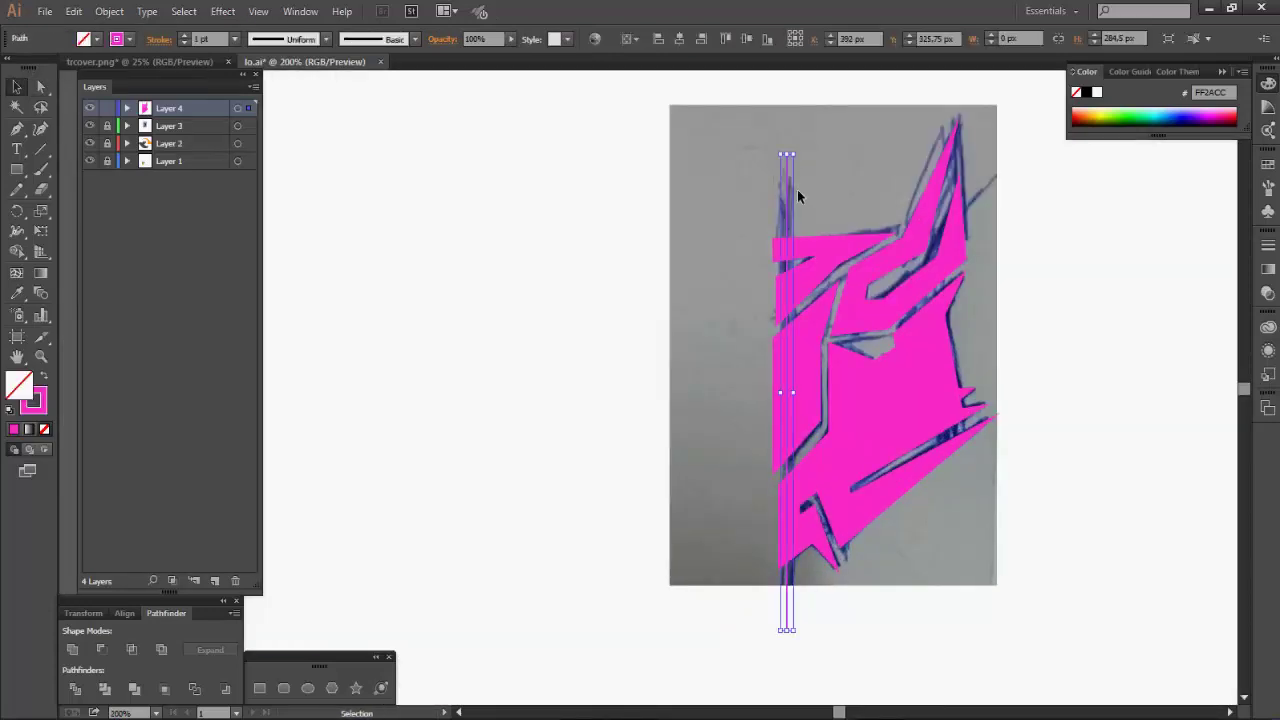
pyautogui.rightClick(797, 190)
pyautogui.click(1029, 429)
pyautogui.click(110, 11)
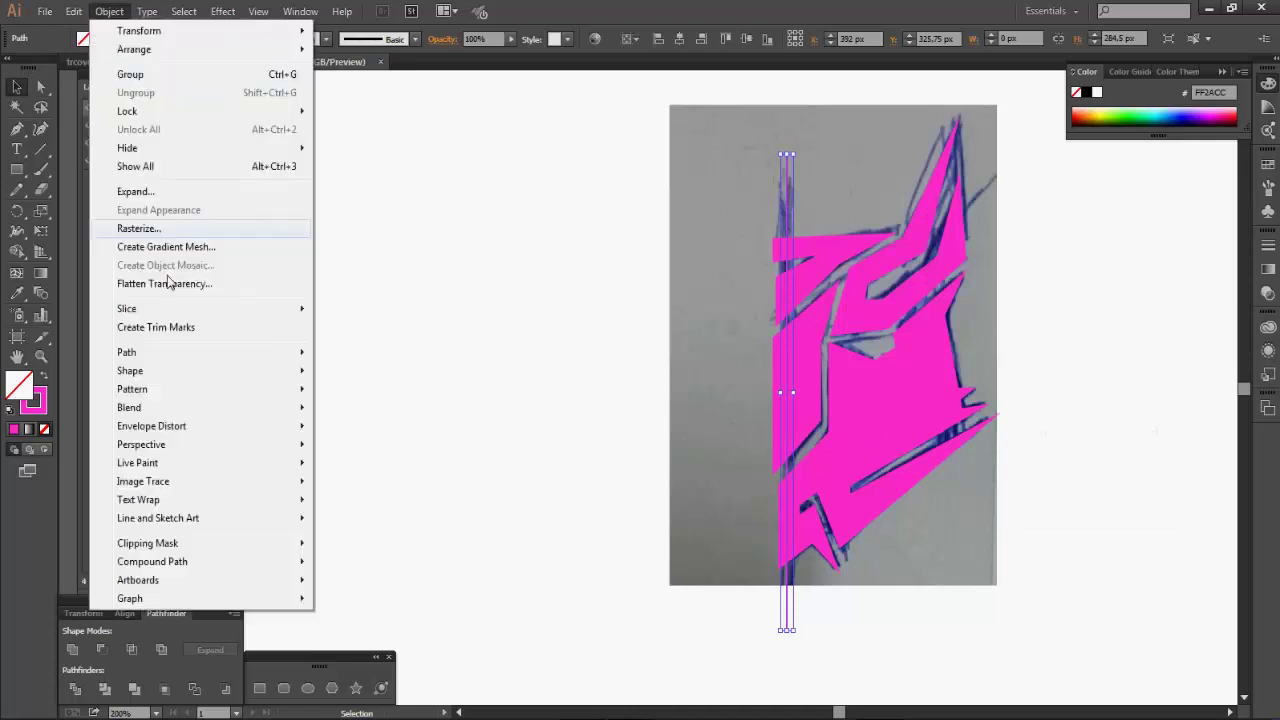
pyautogui.moveTo(150, 355)
pyautogui.click(380, 498)
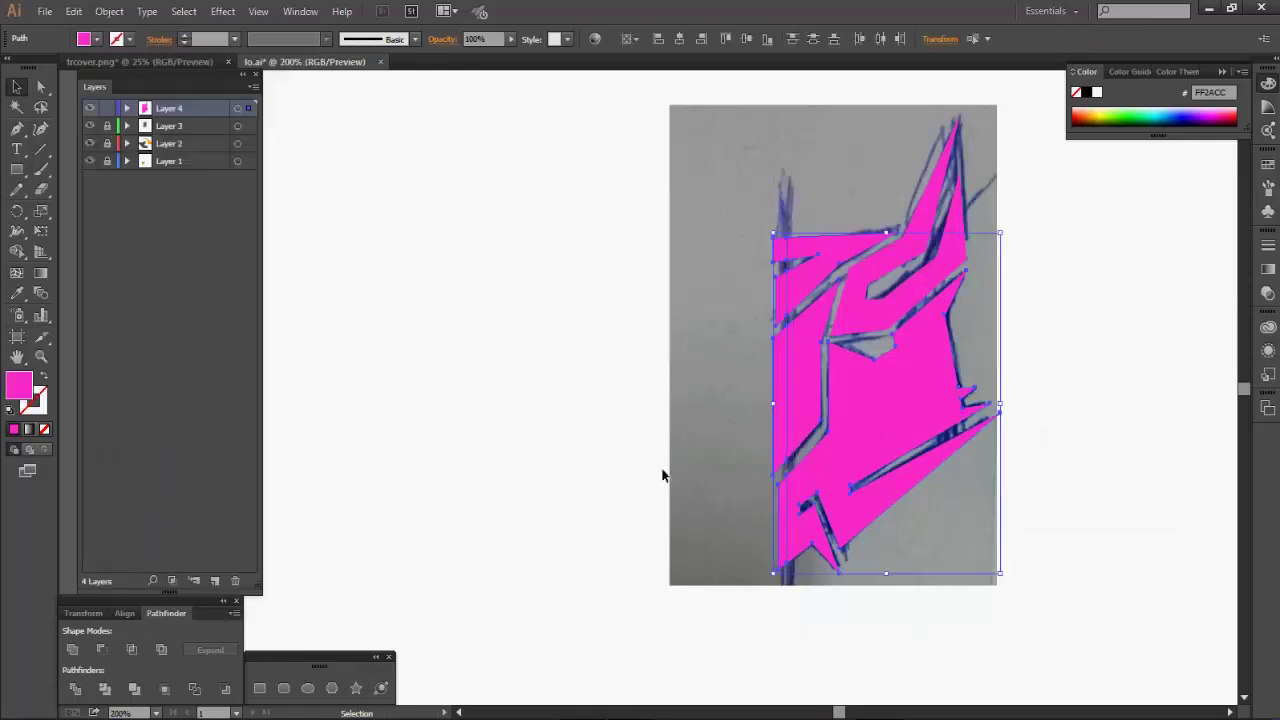
# Delete the thin slivers of the mask that lie beyond the centre line, away from the traced half
pyautogui.click(734, 412)
pyautogui.moveTo(774, 606); pyautogui.dragTo(779, 592)
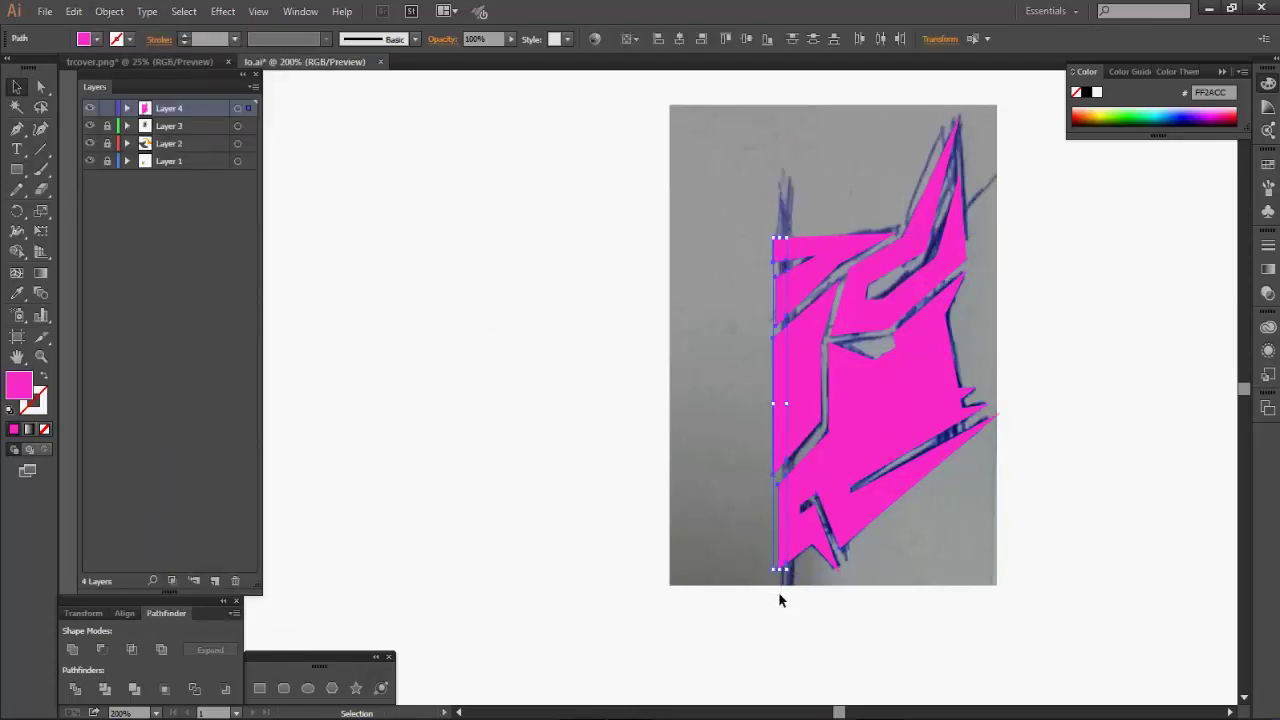
pyautogui.press('Delete')
pyautogui.click(785, 550)
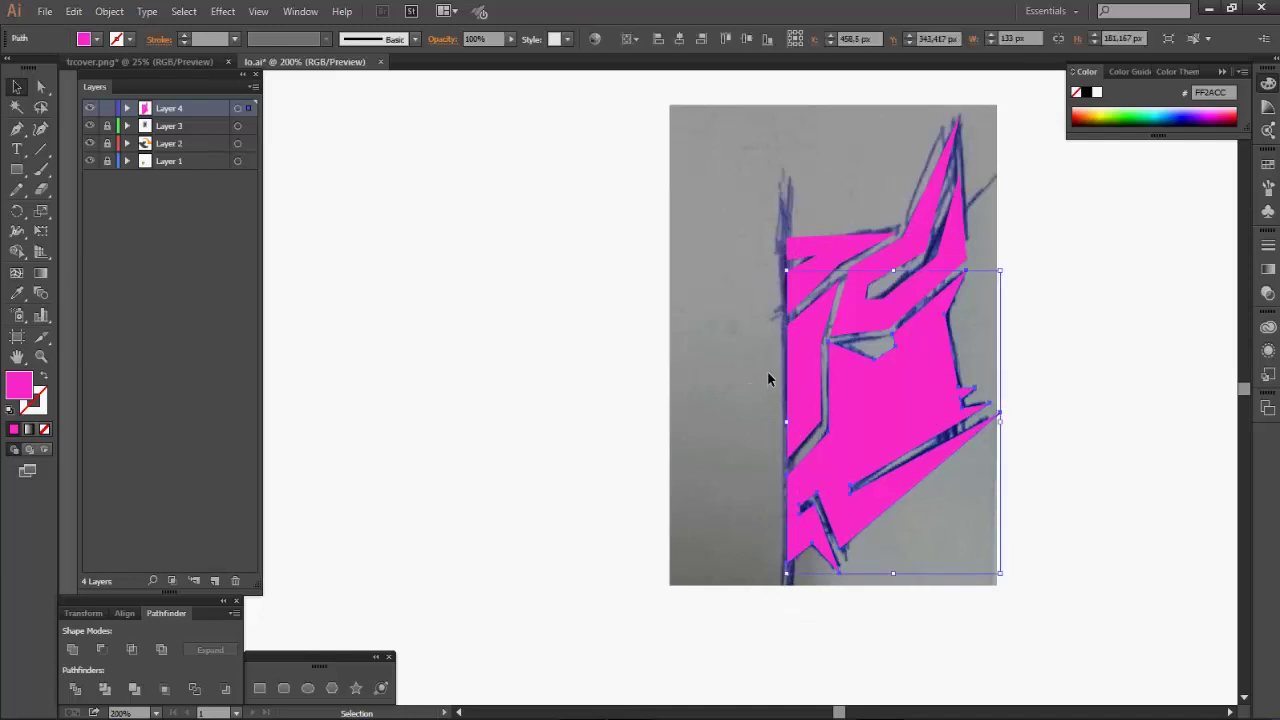
pyautogui.click(767, 371)
# Reflect a copy of the half mask across the vertical axis at its straight centre edge, and deselect it
pyautogui.moveTo(791, 117); pyautogui.dragTo(1026, 625)
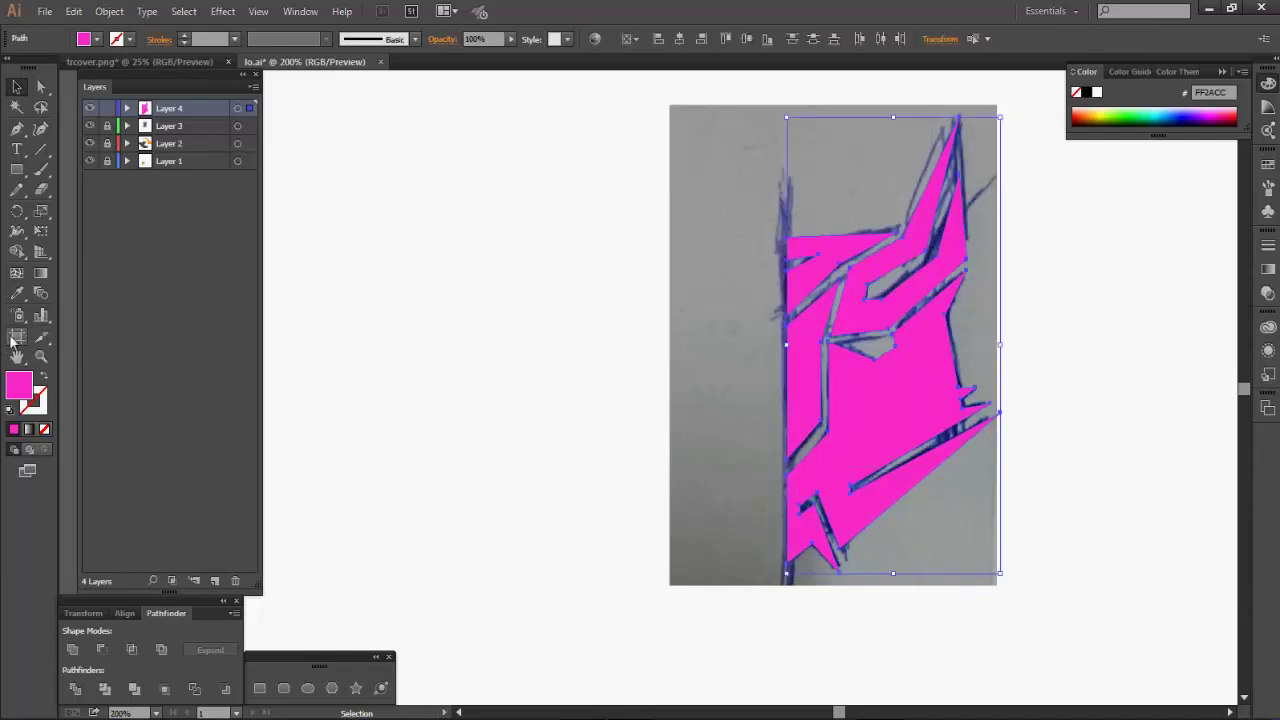
pyautogui.moveTo(20, 215); pyautogui.dragTo(80, 229)
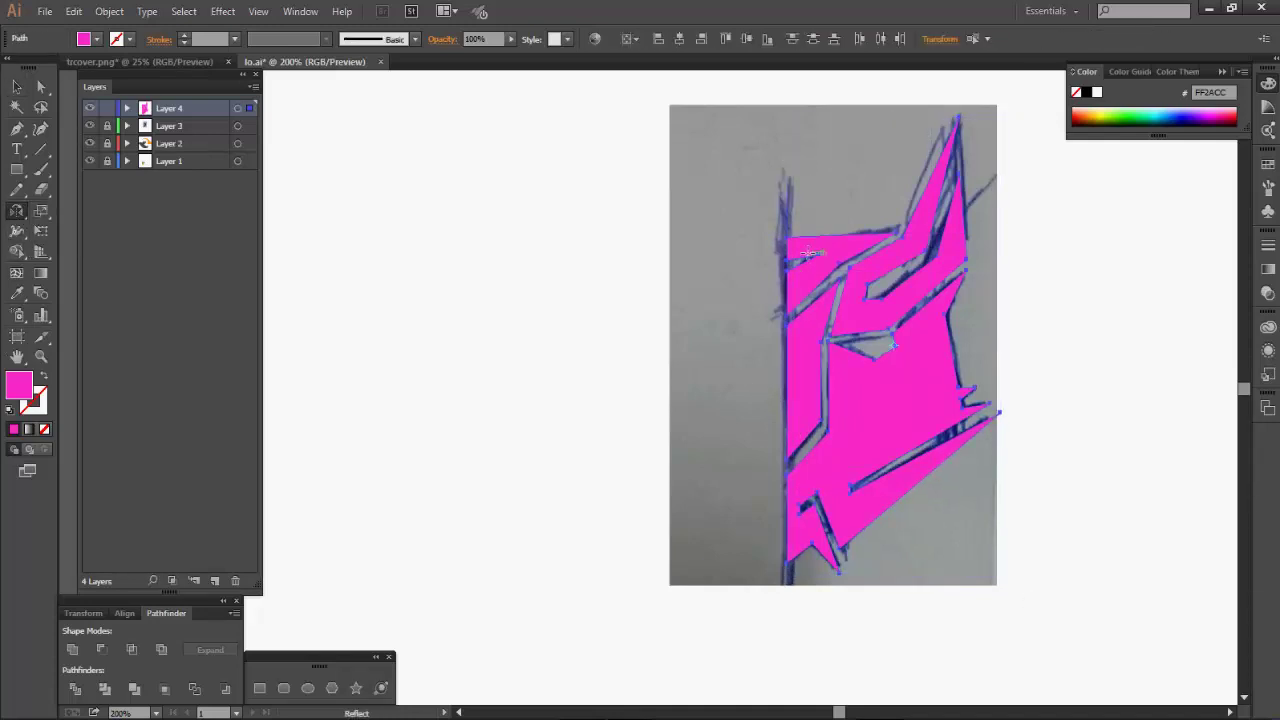
pyautogui.scroll(3, 807, 252)
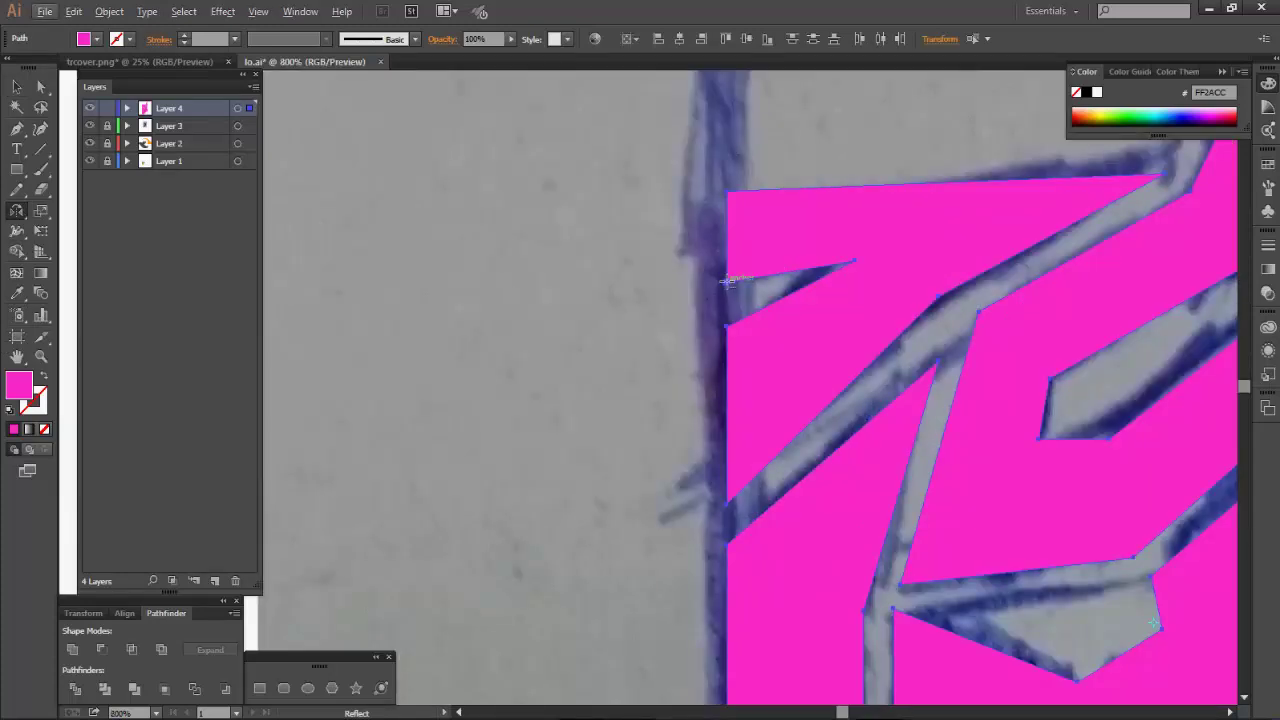
pyautogui.keyDown('alt'); pyautogui.click(727, 190); pyautogui.keyUp('alt')
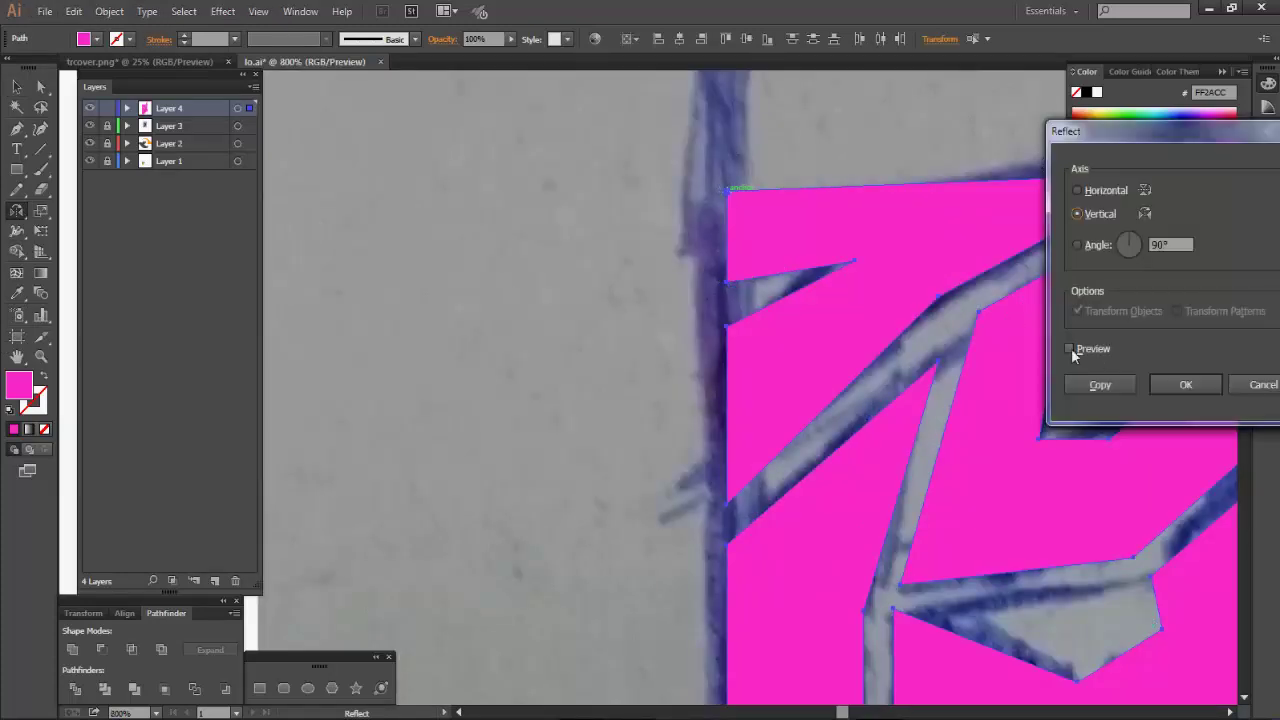
pyautogui.click(1071, 348)
pyautogui.click(1099, 385)
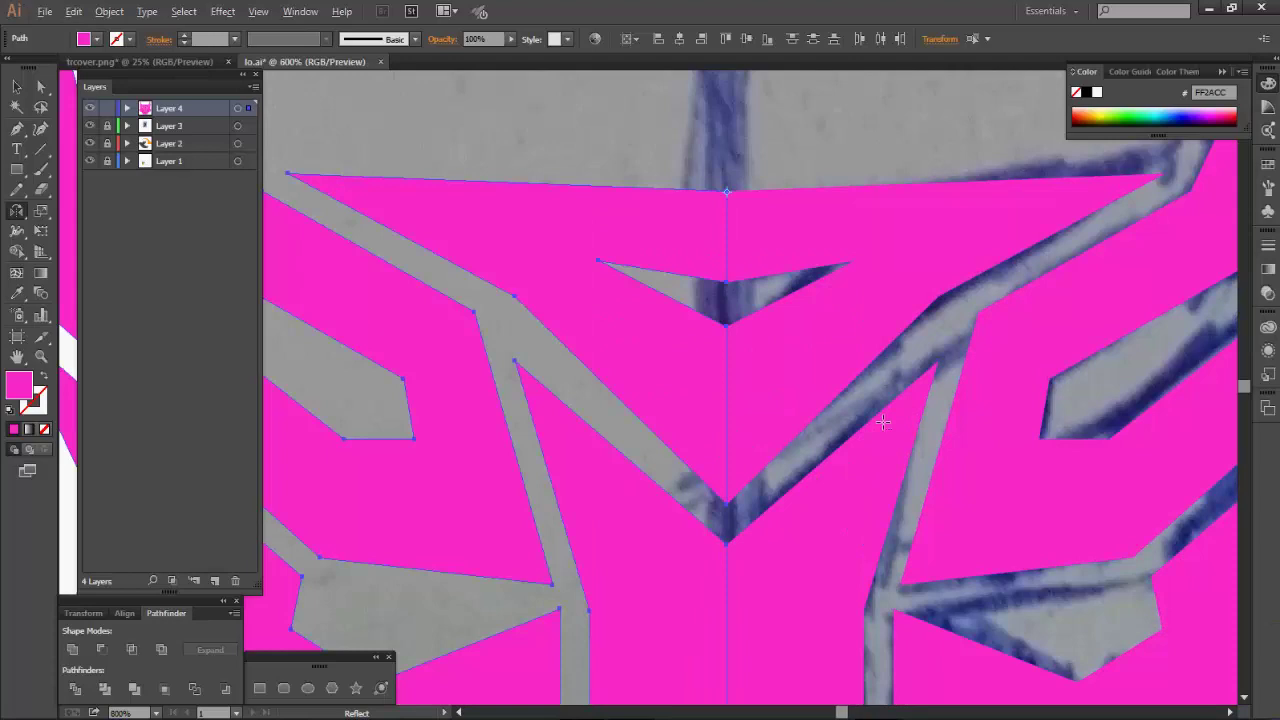
pyautogui.scroll(-4, 882, 422)
pyautogui.click(14, 89)
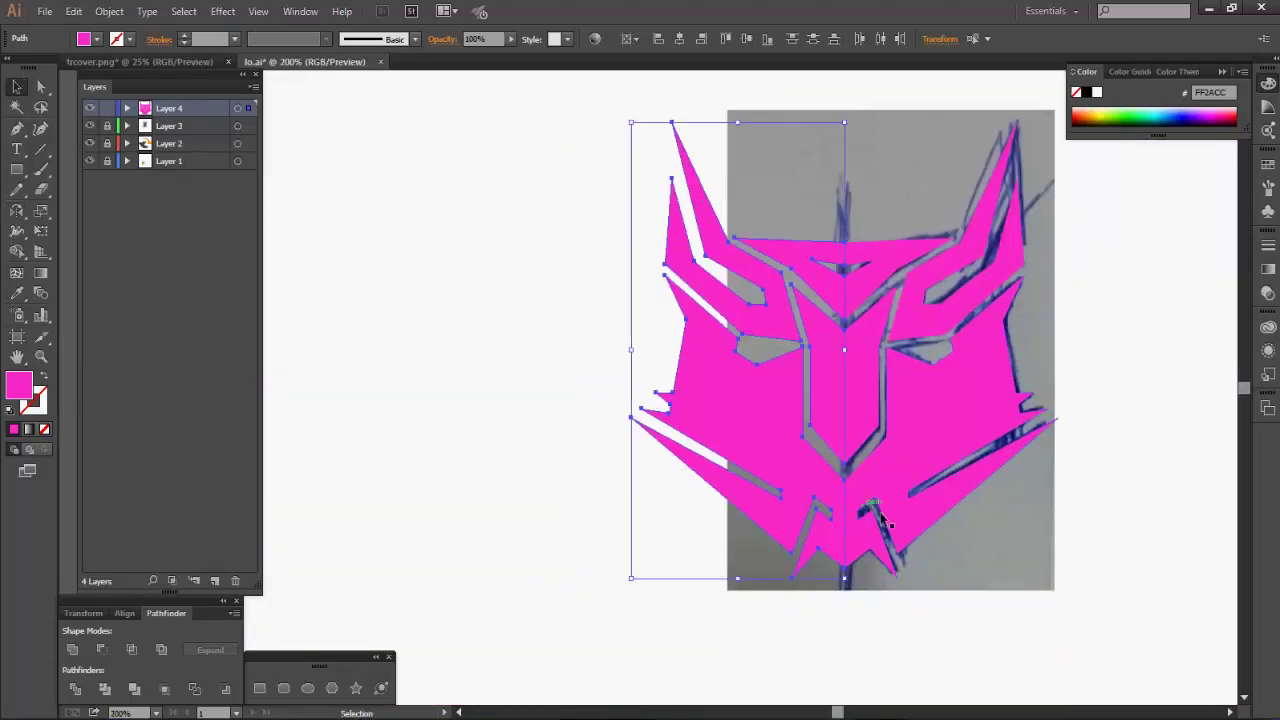
pyautogui.click(1069, 548)
# Hide Layer 3 with the sketch photo
pyautogui.scroll(1, 1069, 555)
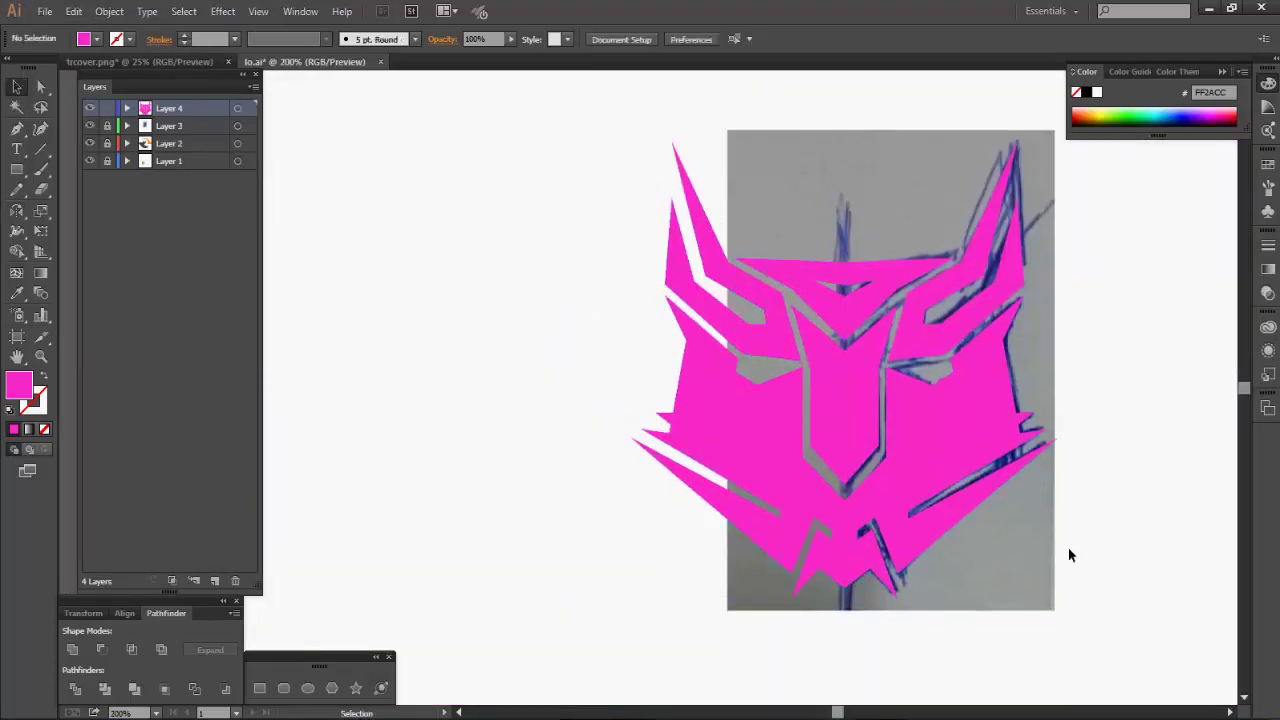
pyautogui.click(89, 125)
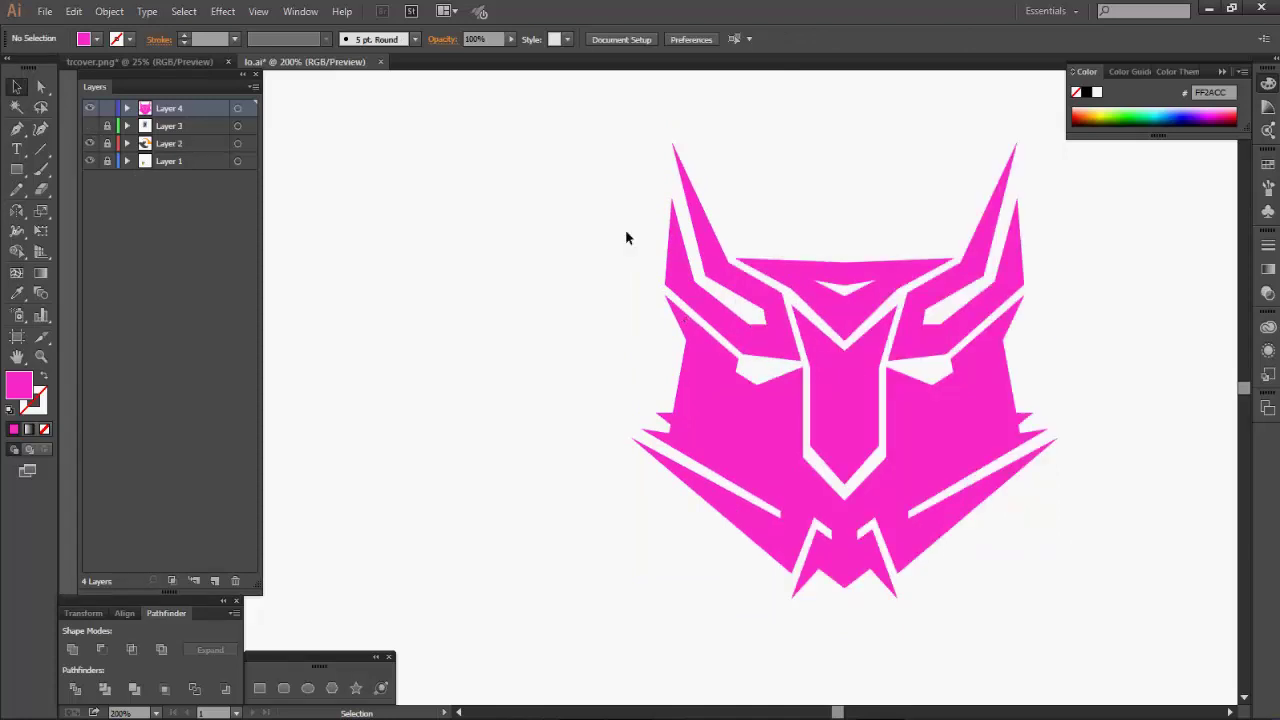
pyautogui.scroll(-1, 647, 276)
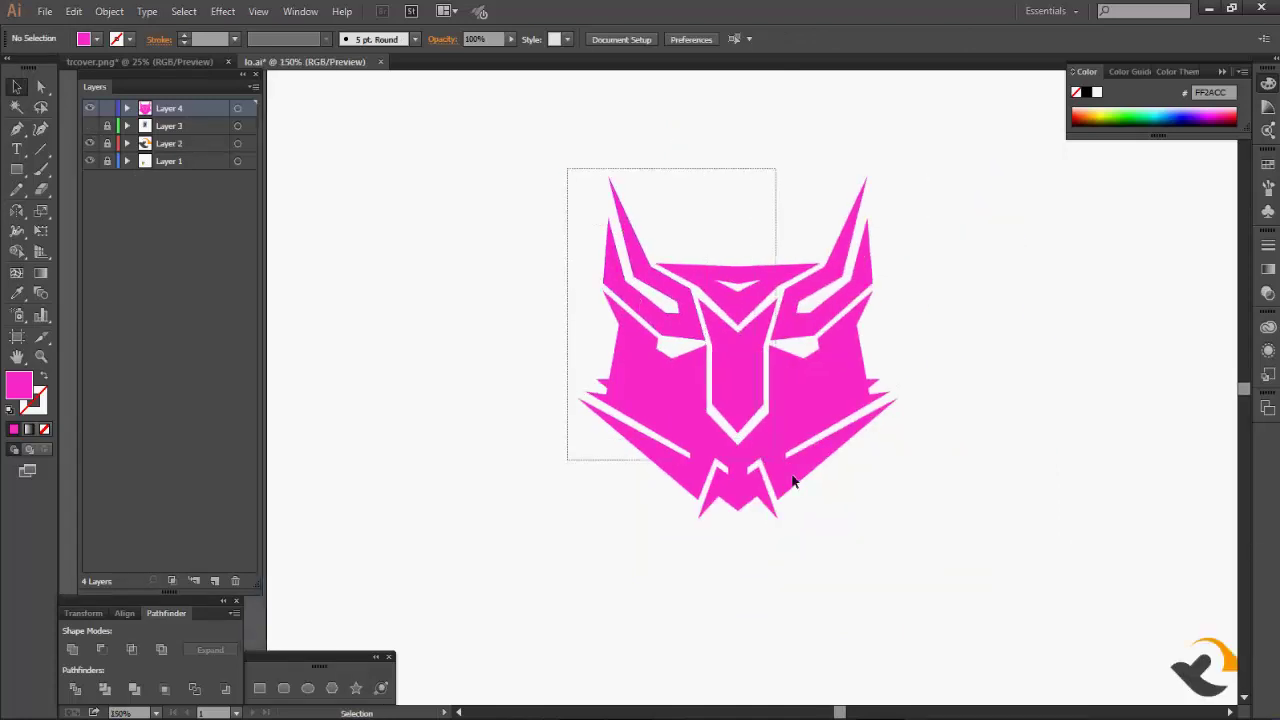
# Merge the mirrored halves of the nose and jaw across the centre seam with the Shape Builder tool, and deselect the mask
pyautogui.moveTo(793, 482); pyautogui.dragTo(894, 591)
pyautogui.moveTo(500, 149); pyautogui.dragTo(968, 600)
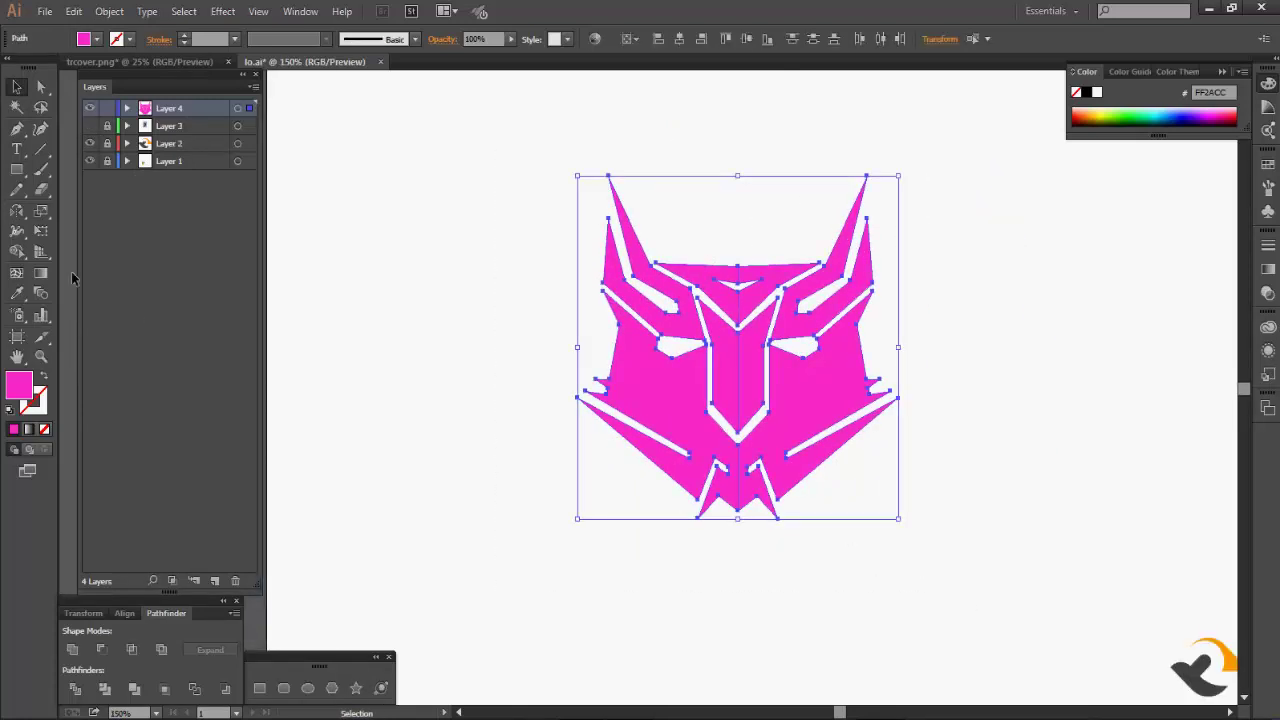
pyautogui.hotkey('shift', 'm')
pyautogui.scroll(3, 683, 343)
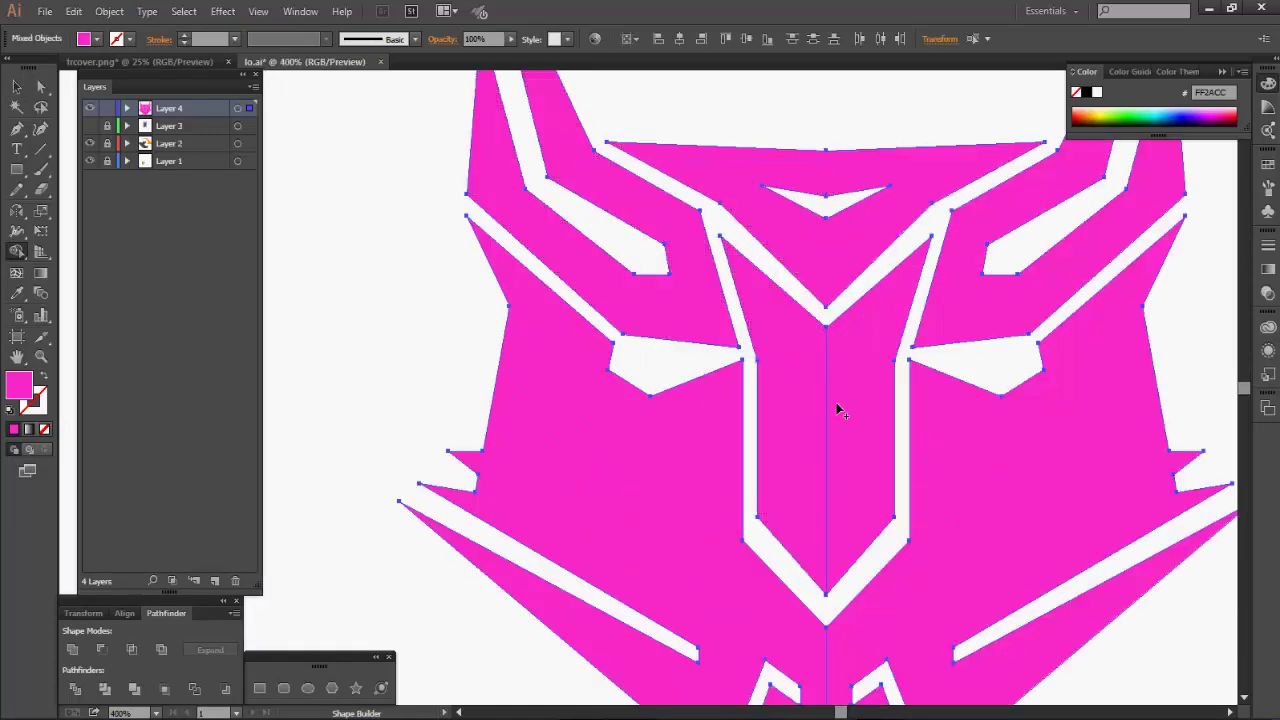
pyautogui.moveTo(839, 410); pyautogui.dragTo(808, 436)
pyautogui.scroll(-2, 823, 434)
pyautogui.moveTo(837, 612); pyautogui.dragTo(786, 556)
pyautogui.scroll(1, 703, 216)
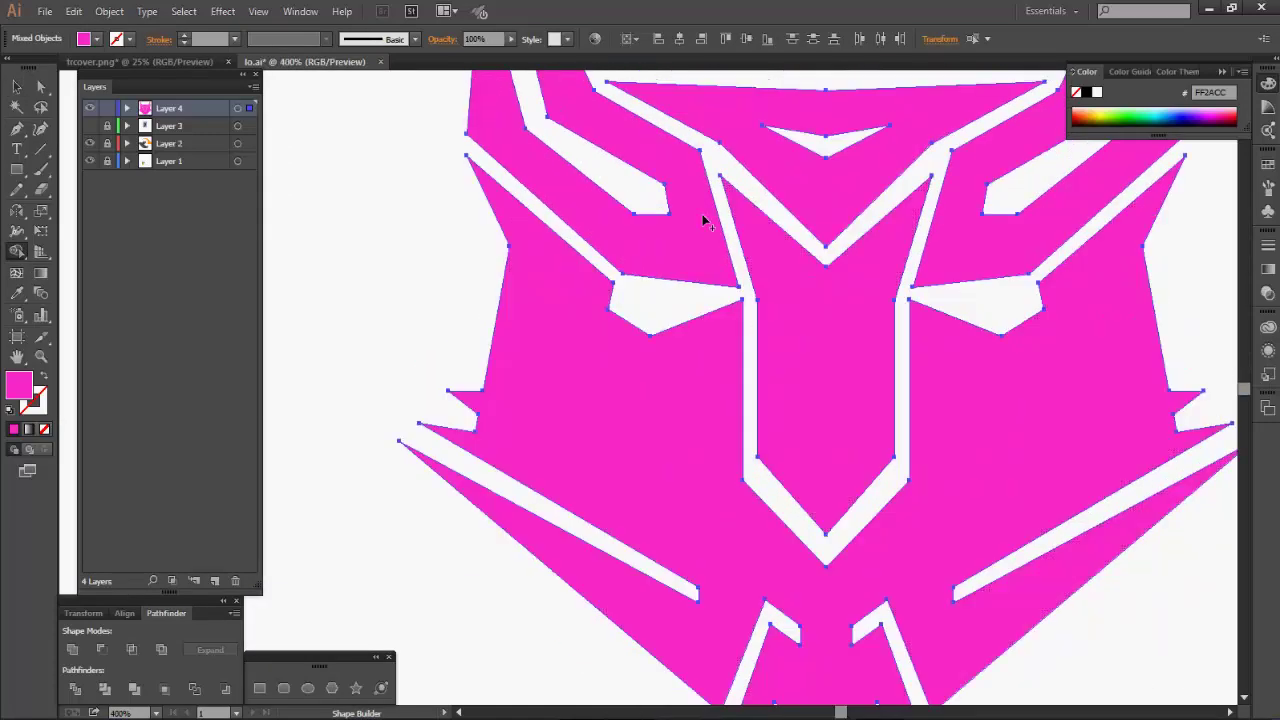
pyautogui.click(17, 87)
pyautogui.click(431, 355)
# Group all the shapes of the mask together
pyautogui.scroll(-2, 589, 418)
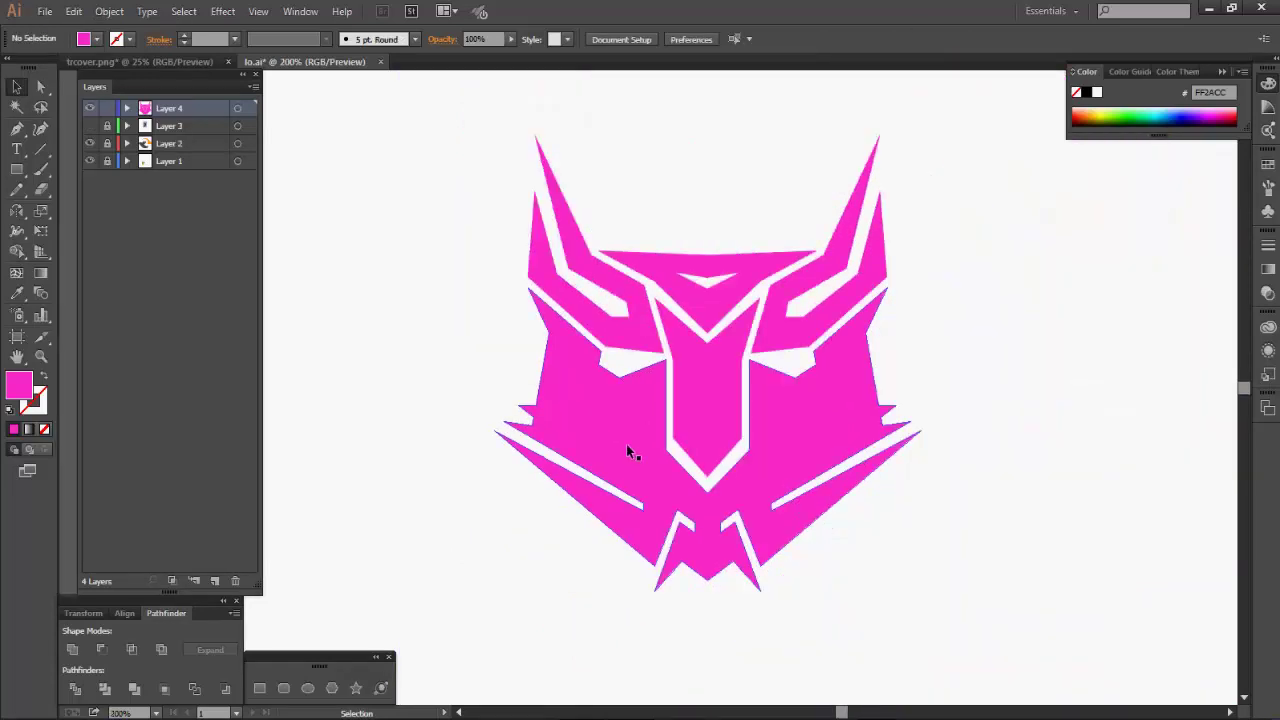
pyautogui.scroll(-2, 630, 448)
pyautogui.click(716, 434)
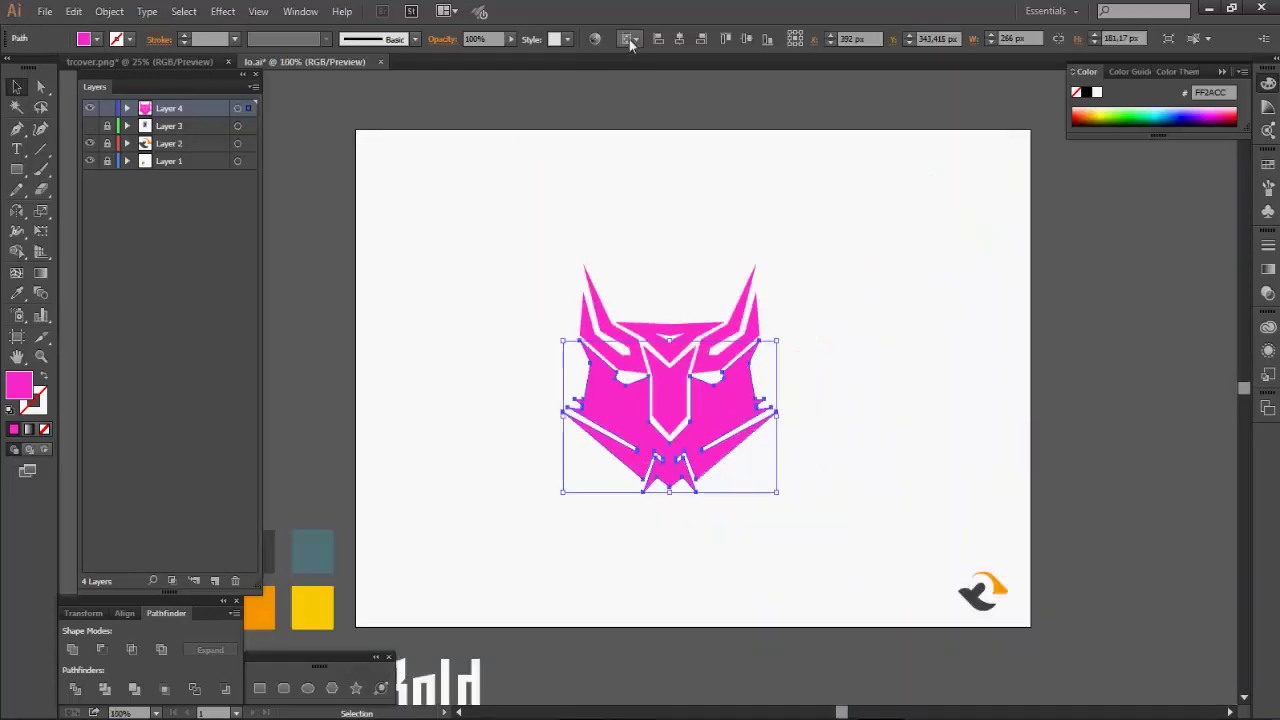
pyautogui.moveTo(535, 228); pyautogui.dragTo(834, 543)
pyautogui.rightClick(714, 343)
pyautogui.click(735, 424)
# Centre the grouped mask horizontally and vertically on the artboard
pyautogui.click(679, 38)
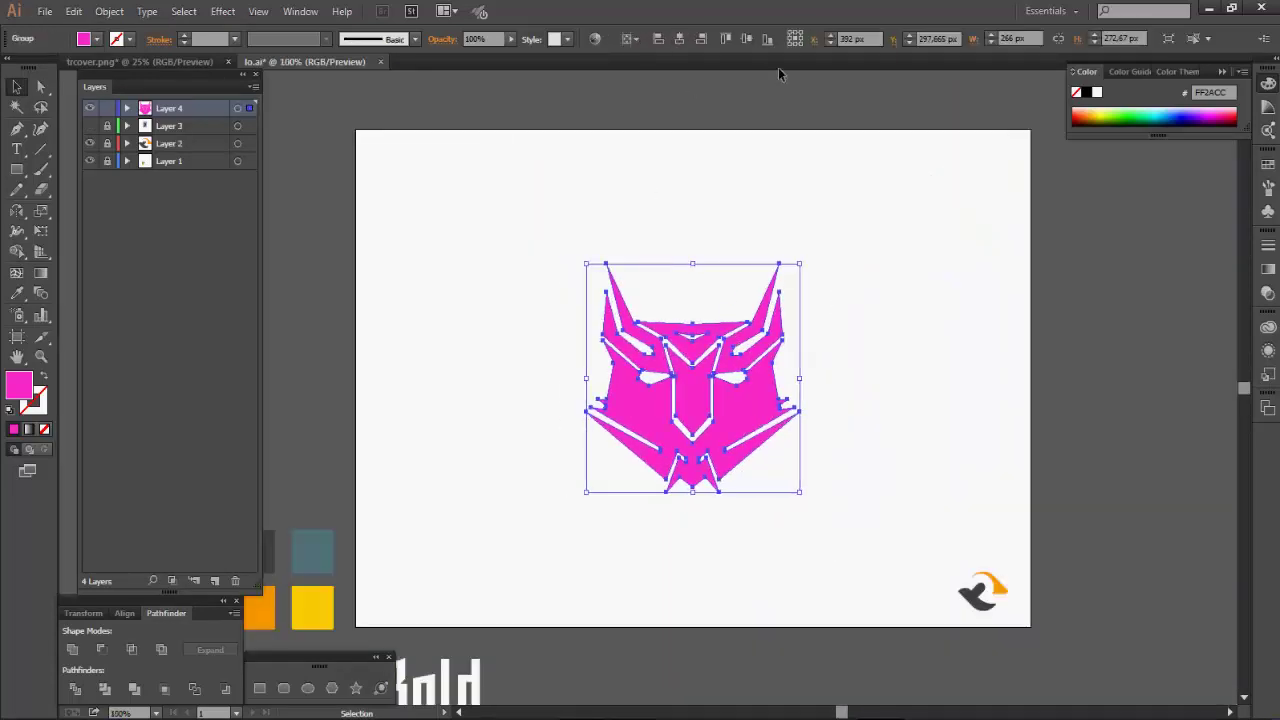
pyautogui.click(830, 394)
pyautogui.moveTo(801, 400); pyautogui.dragTo(820, 360)
pyautogui.click(769, 364)
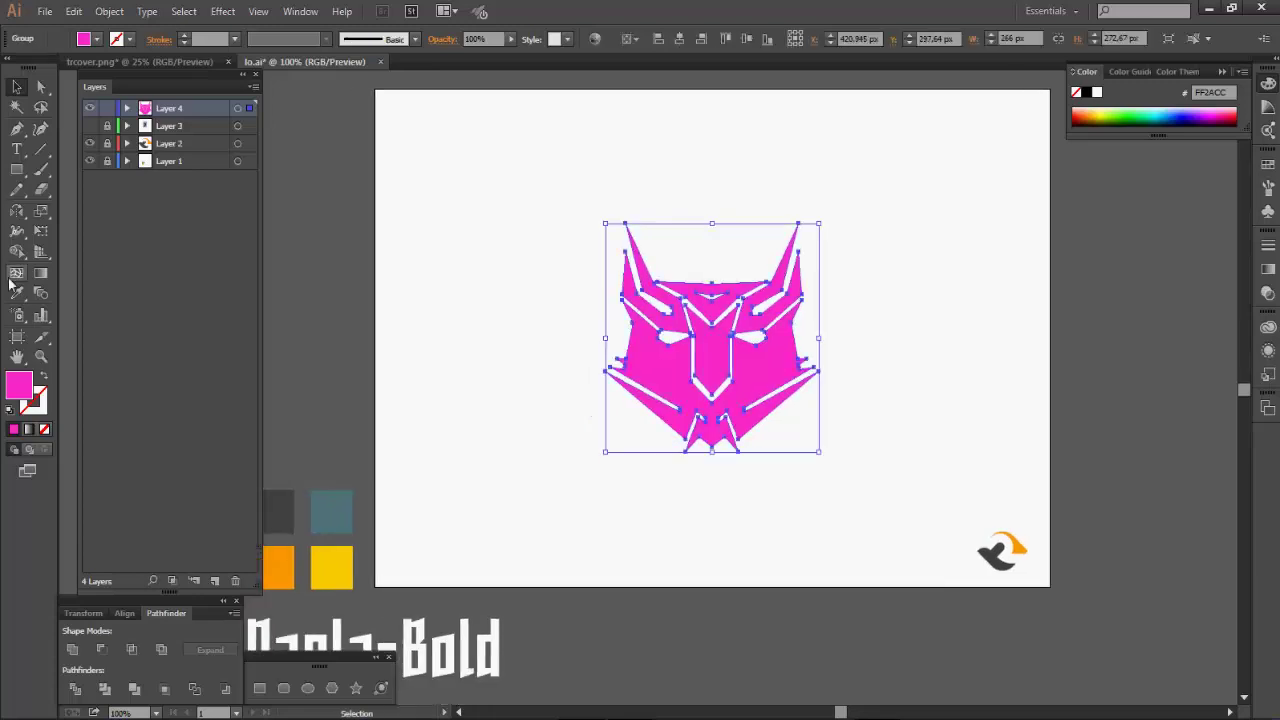
# Recolour the whole mask with the dark grey swatch and ungroup its shapes
pyautogui.click(16, 292)
pyautogui.hscroll(-2, 306, 524)
pyautogui.click(348, 505)
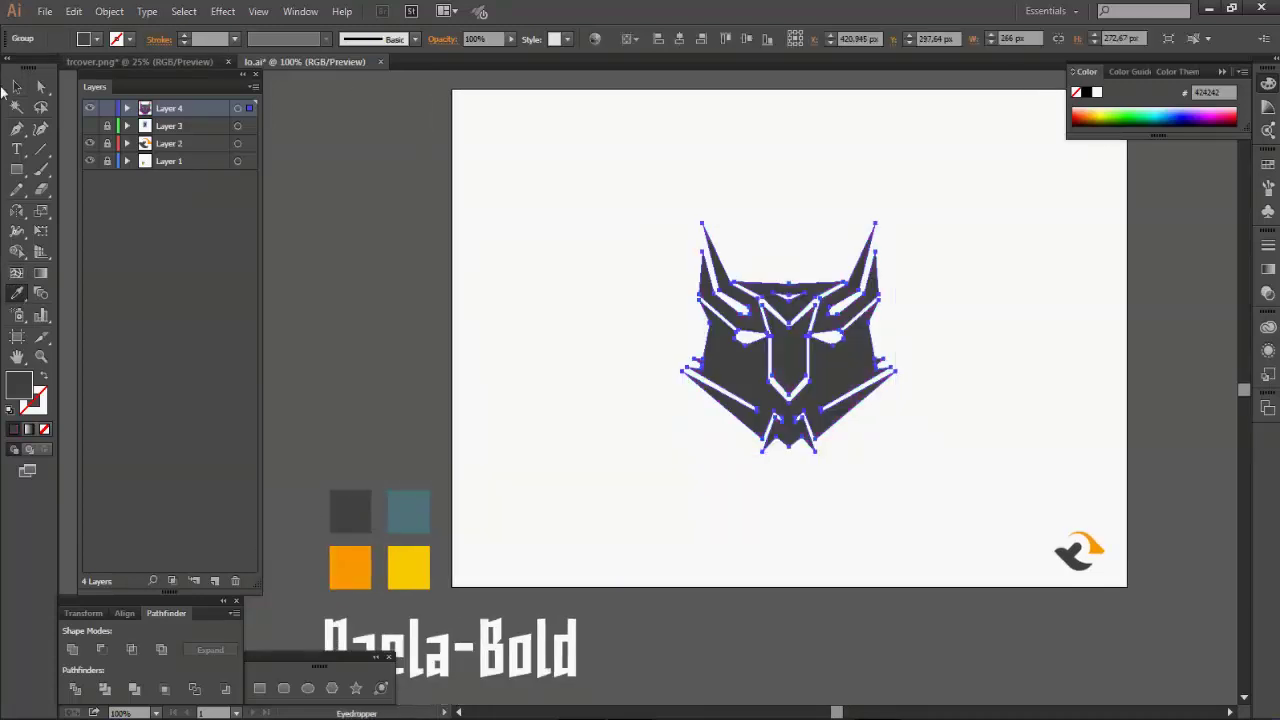
pyautogui.press('v')
pyautogui.rightClick(755, 310)
pyautogui.click(790, 408)
pyautogui.click(998, 405)
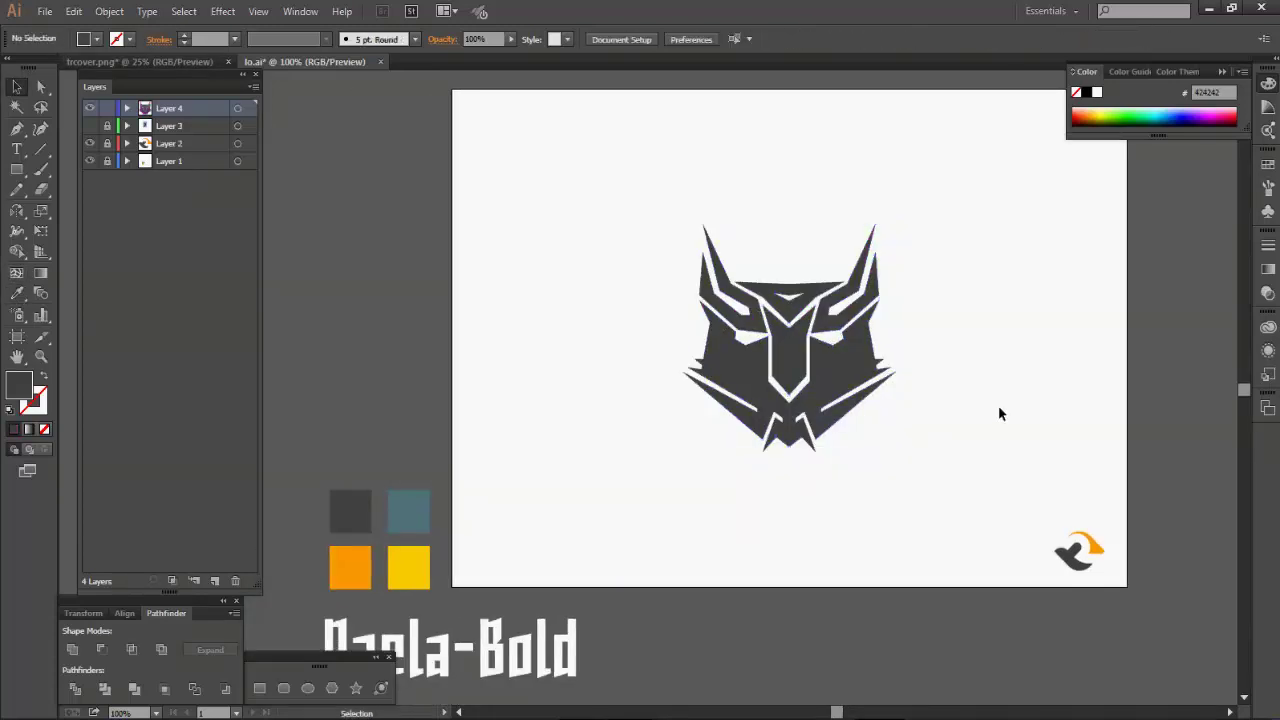
# Fill the central nose shape of the mask with the orange swatch
pyautogui.click(790, 360)
pyautogui.press('i')
pyautogui.click(350, 568)
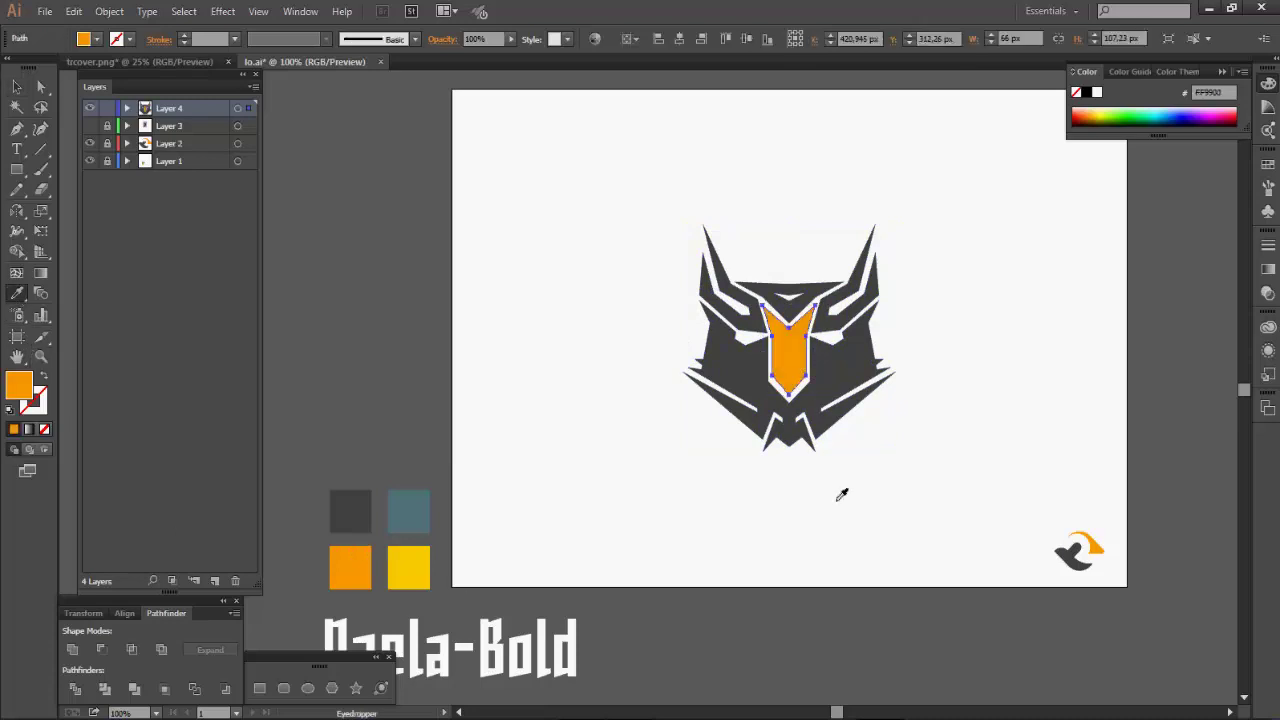
pyautogui.press('v')
pyautogui.click(951, 420)
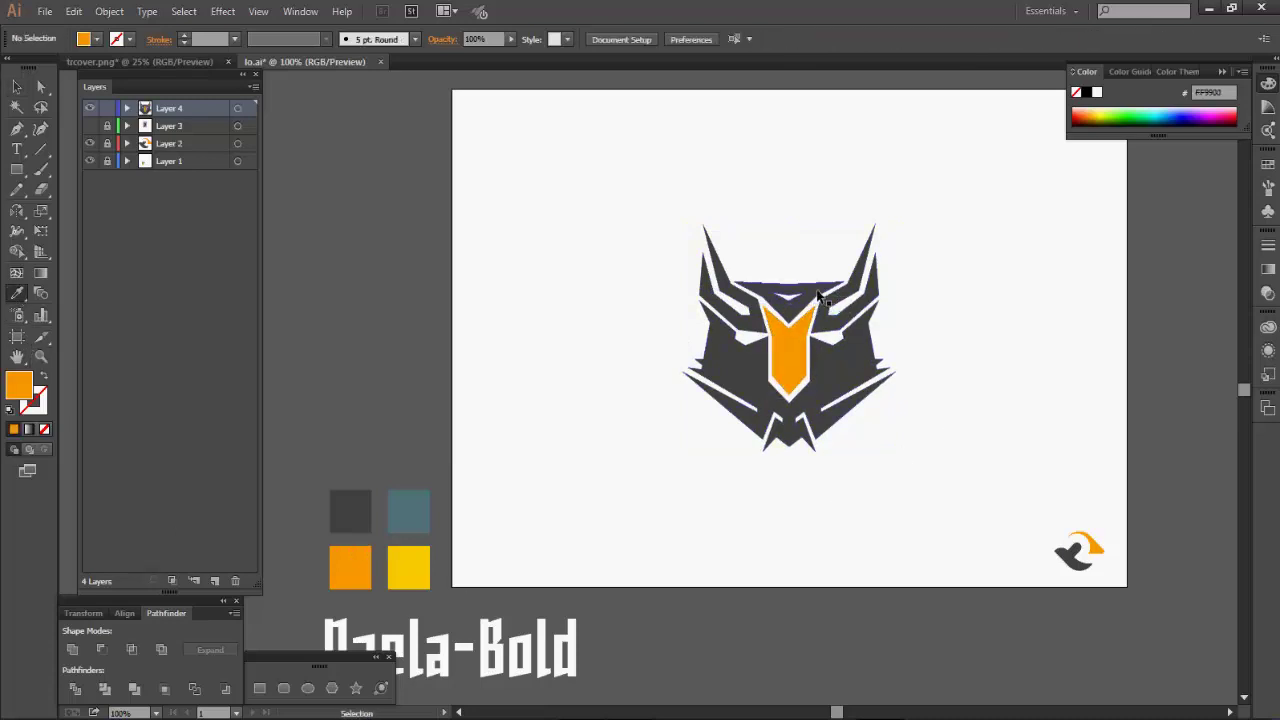
# Fill both horn shapes of the mask with the teal swatch
pyautogui.click(750, 330)
pyautogui.press('i')
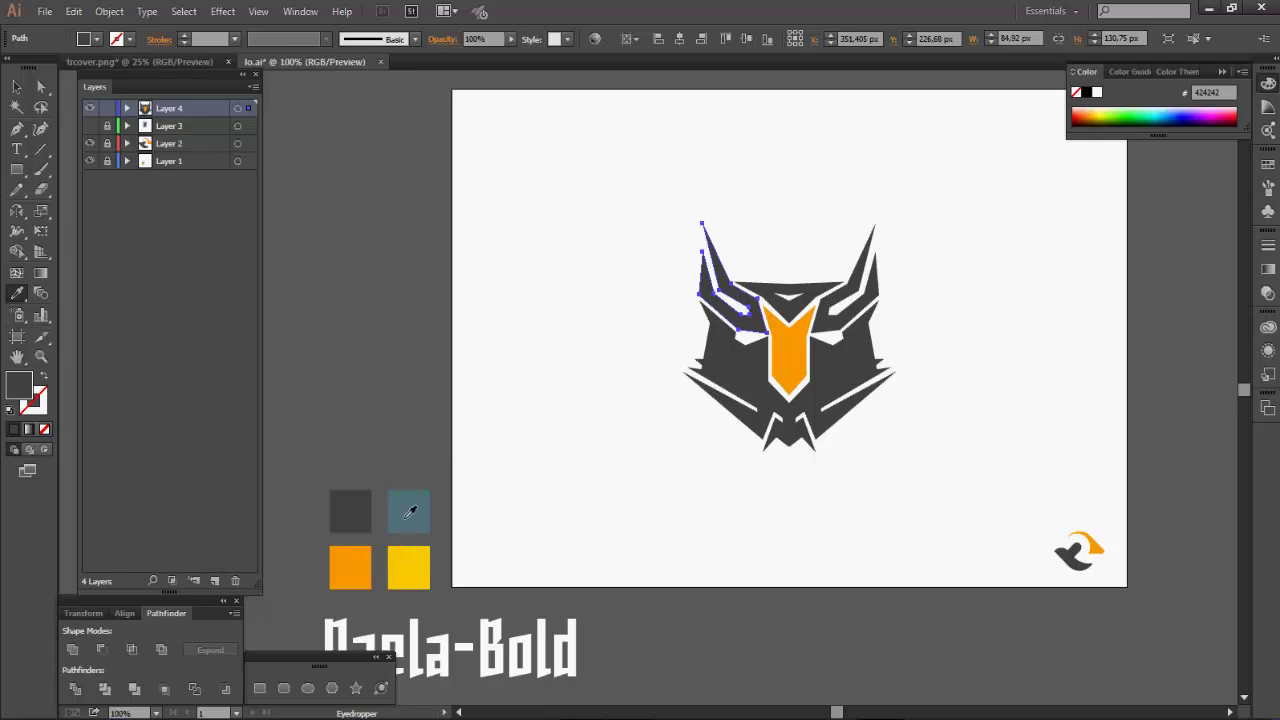
pyautogui.click(417, 553)
pyautogui.click(417, 508)
pyautogui.keyDown('ctrl'); pyautogui.click(862, 275); pyautogui.keyUp('ctrl')
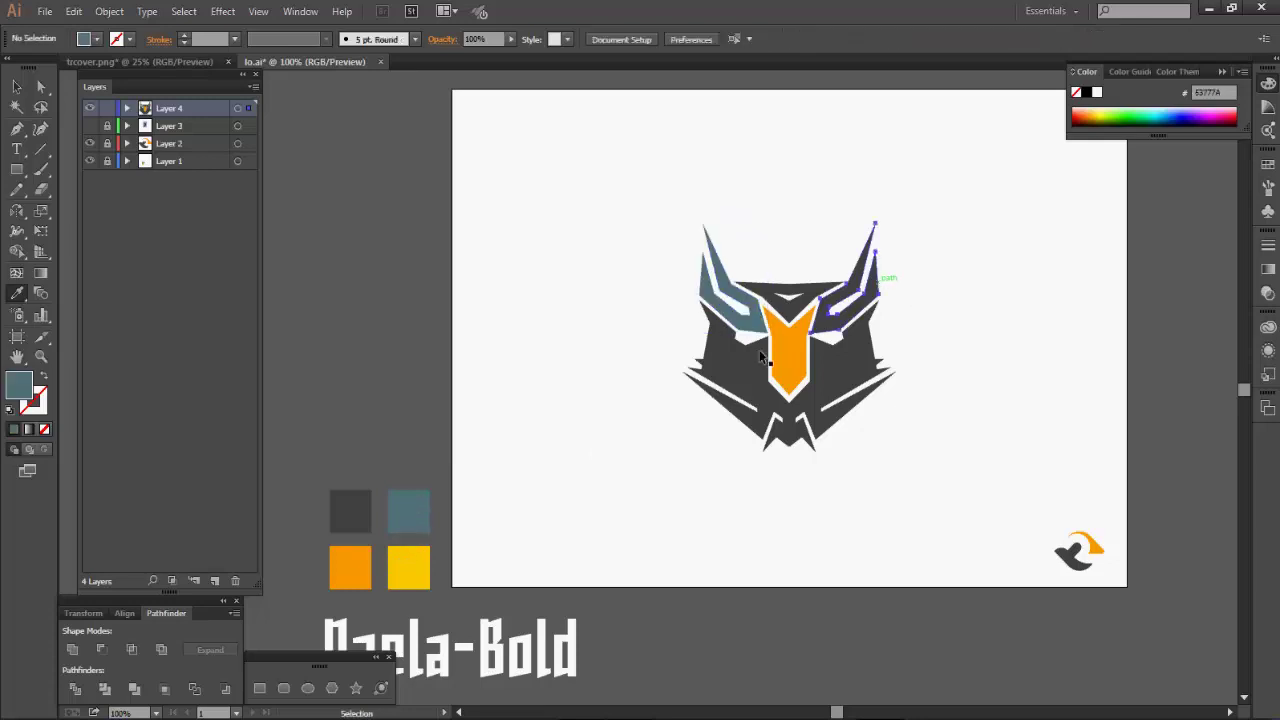
pyautogui.click(417, 508)
pyautogui.click(16, 87)
pyautogui.click(974, 408)
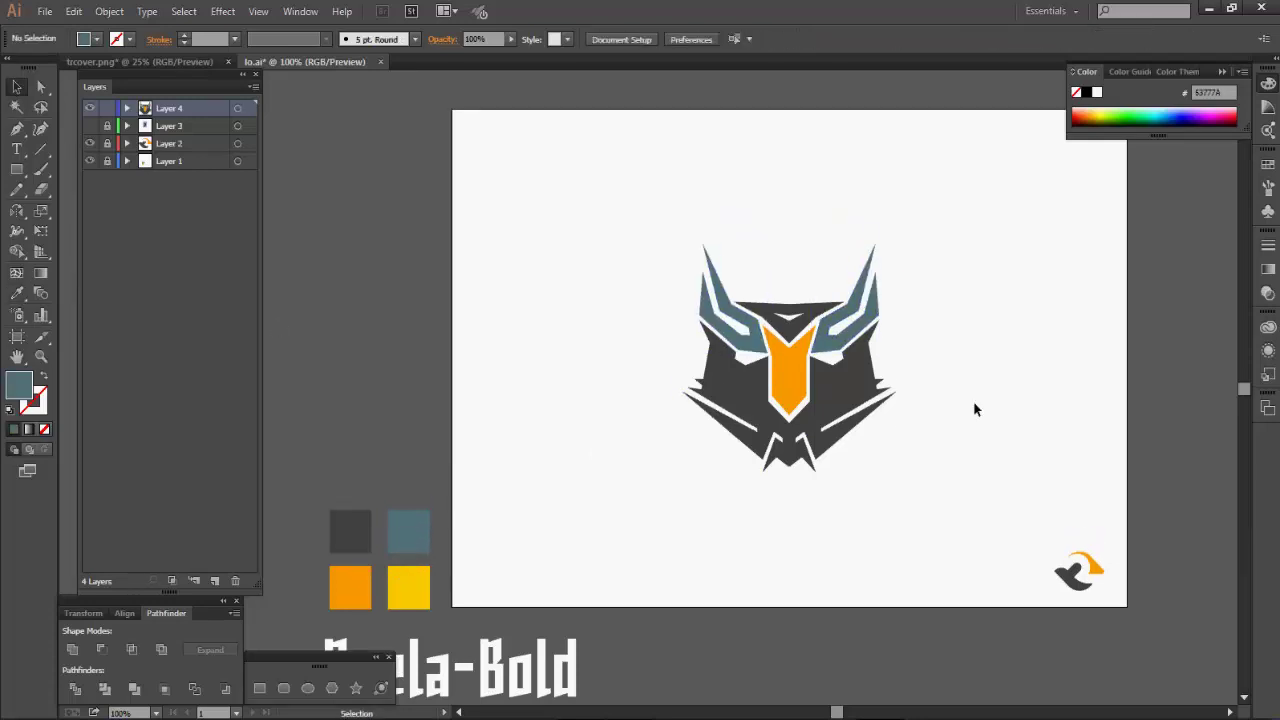
pyautogui.scroll(-1, 973, 401)
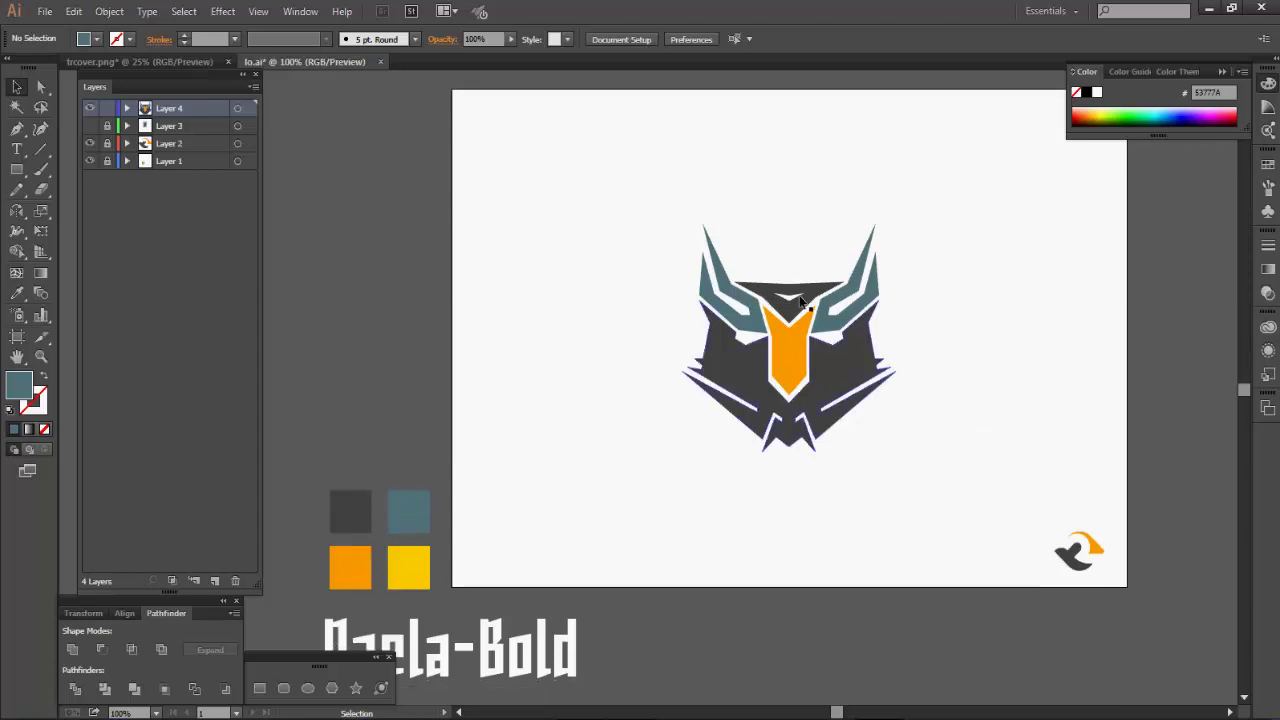
# Unite all the mask shapes, and draw a vertical line about 446 px tall through the mask, centred on the artboard
pyautogui.hotkey('ctrl', 'a')
pyautogui.click(72, 651)
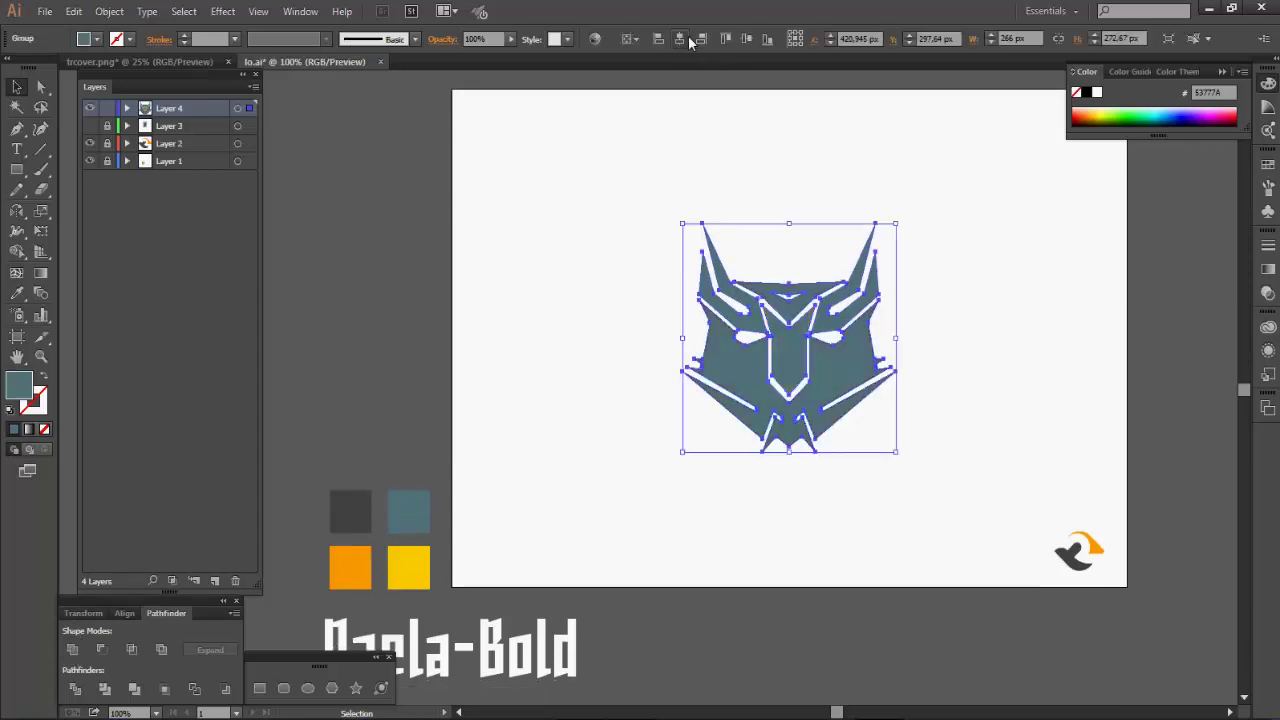
pyautogui.press('\\')
pyautogui.moveTo(792, 189); pyautogui.dragTo(792, 562)
pyautogui.click(681, 39)
pyautogui.click(746, 39)
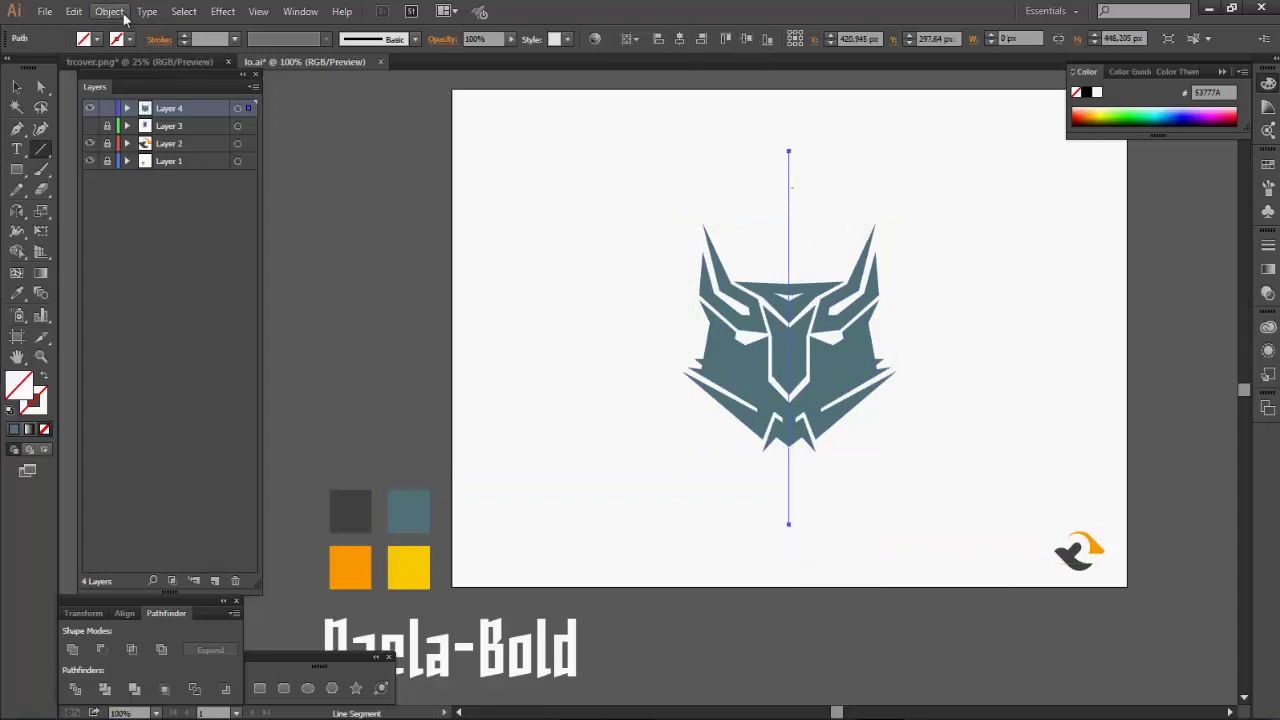
# Split the mask along the vertical centre line with Divide Objects Below, and ungroup the resulting shapes
pyautogui.click(121, 12)
pyautogui.moveTo(249, 357)
pyautogui.click(381, 494)
pyautogui.press('v')
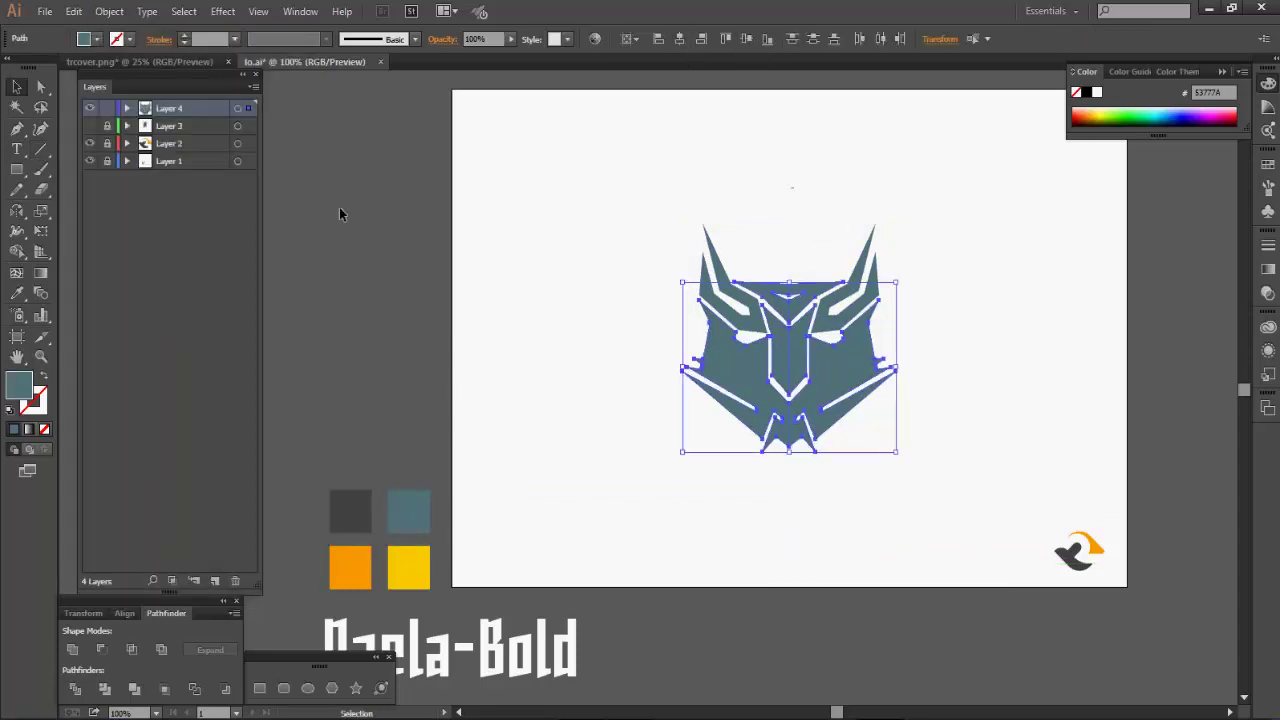
pyautogui.click(877, 332)
pyautogui.moveTo(674, 195); pyautogui.dragTo(758, 412)
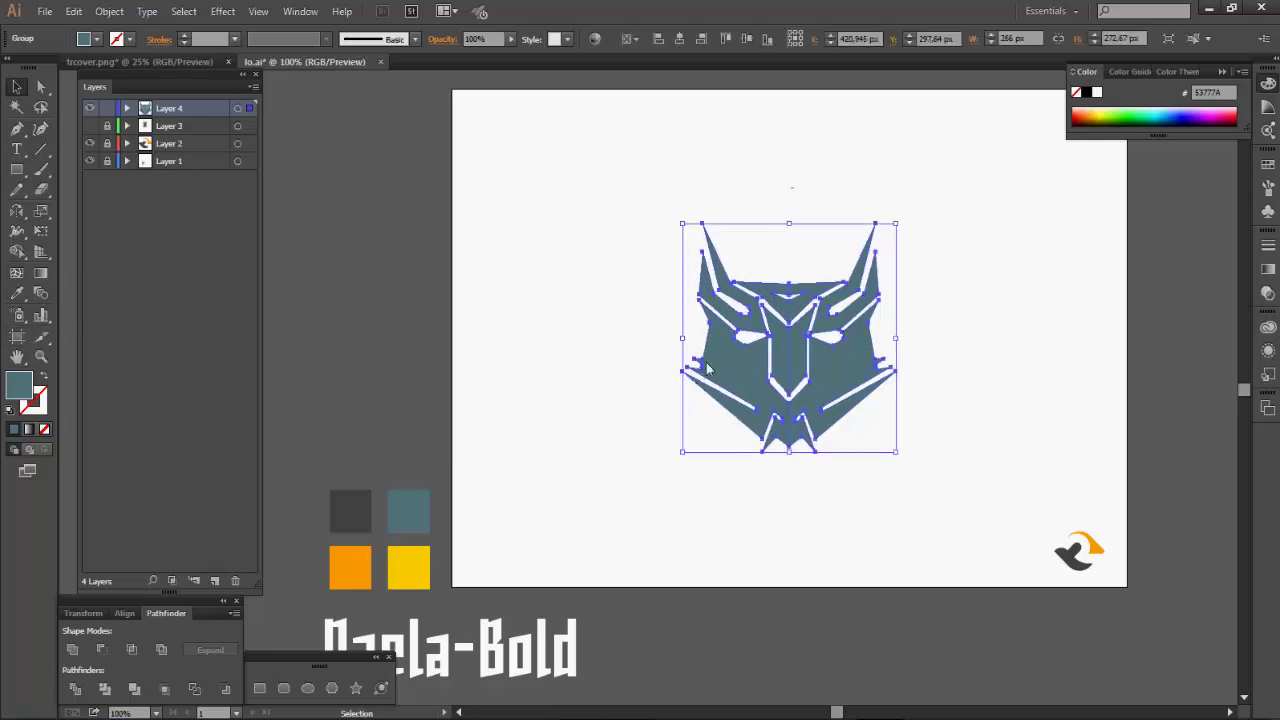
pyautogui.rightClick(714, 366)
pyautogui.click(749, 457)
# Fill the left half of the face and jaw with the dark grey swatch
pyautogui.click(743, 367)
pyautogui.press('i')
pyautogui.click(351, 498)
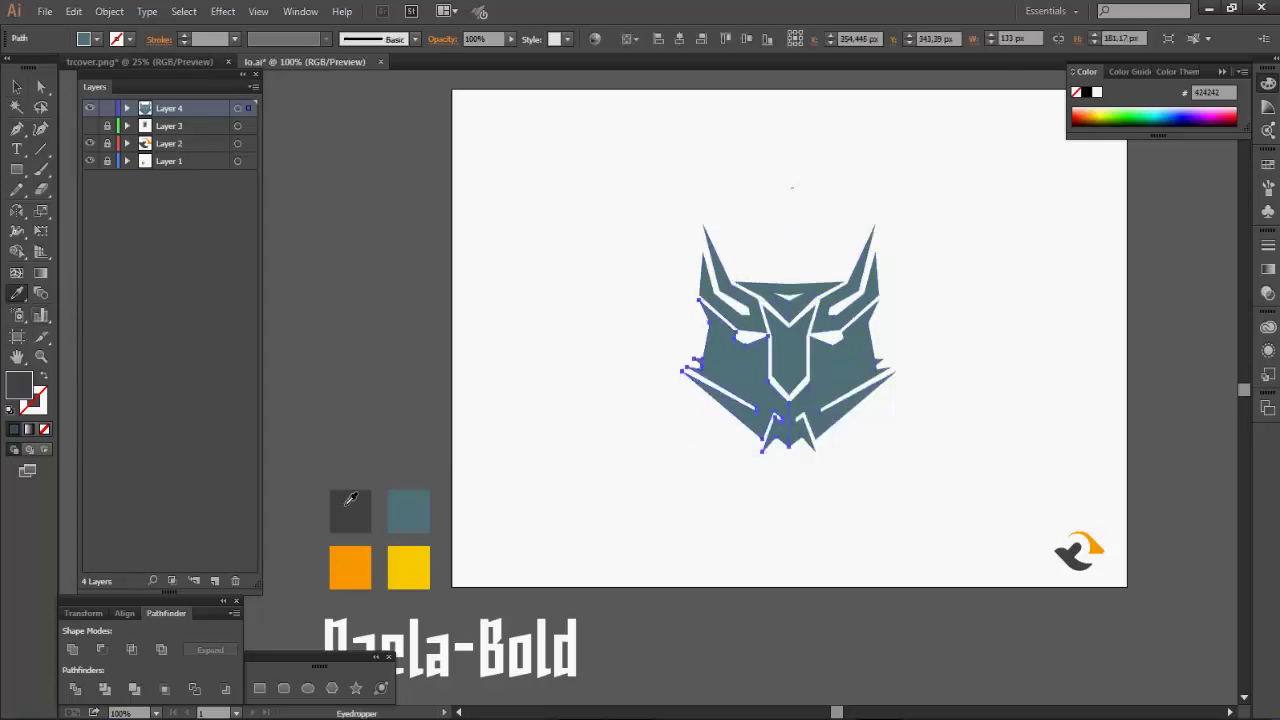
pyautogui.press('v')
pyautogui.click(874, 430)
# Fill the left half of the nose with the orange swatch and the right half with the yellow swatch
pyautogui.keyDown('ctrl'); pyautogui.click(781, 348); pyautogui.keyUp('ctrl')
pyautogui.click(364, 561)
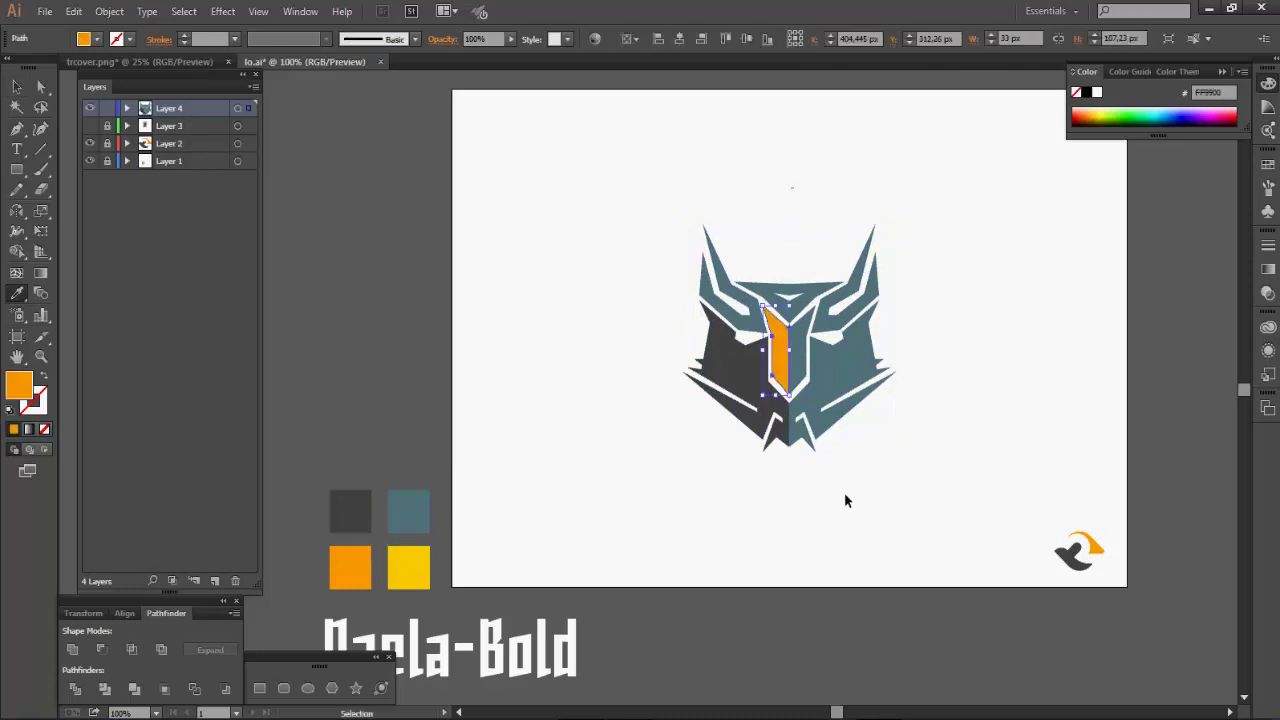
pyautogui.keyDown('ctrl'); pyautogui.click(844, 492); pyautogui.keyUp('ctrl')
pyautogui.keyDown('ctrl'); pyautogui.click(806, 371); pyautogui.keyUp('ctrl')
pyautogui.click(403, 564)
pyautogui.keyDown('ctrl'); pyautogui.click(721, 543); pyautogui.keyUp('ctrl')
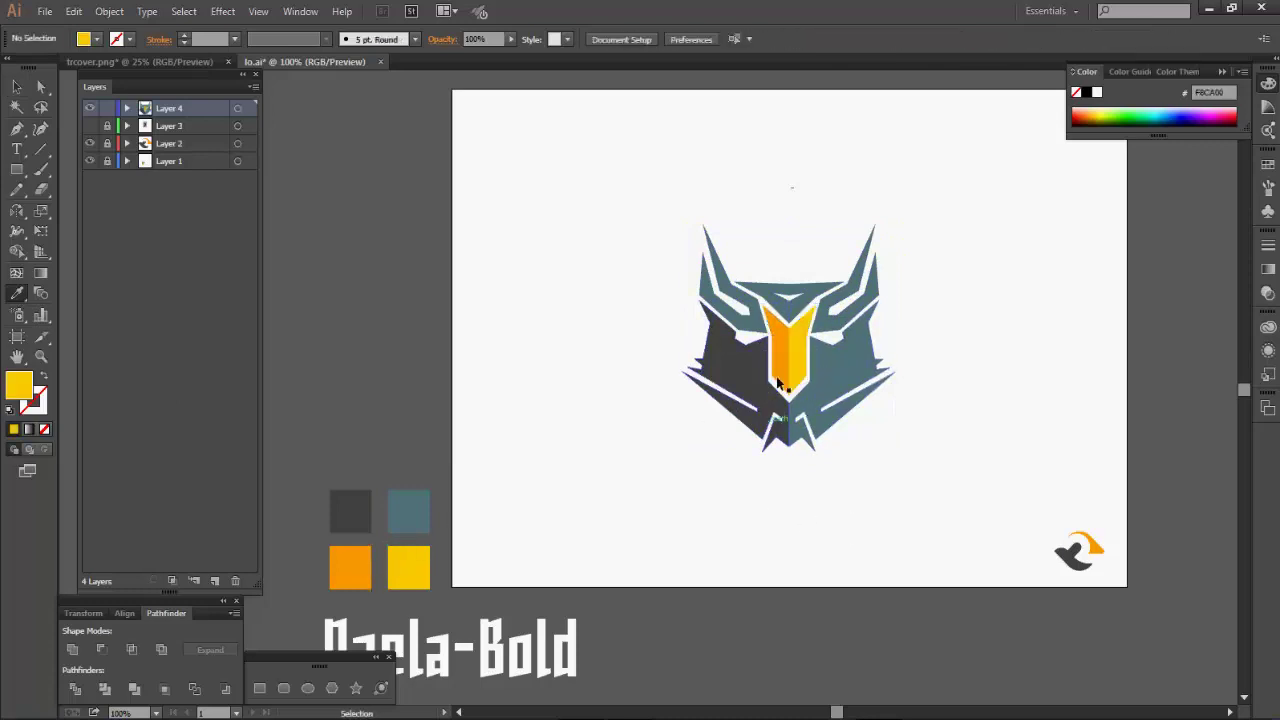
# Fill the left half of the forehead and the left horn with the dark grey swatch, and deselect everything
pyautogui.keyDown('ctrl'); pyautogui.click(761, 295); pyautogui.keyUp('ctrl')
pyautogui.click(359, 510)
pyautogui.keyDown('ctrl'); pyautogui.click(594, 504); pyautogui.keyUp('ctrl')
pyautogui.keyDown('ctrl'); pyautogui.click(704, 290); pyautogui.keyUp('ctrl')
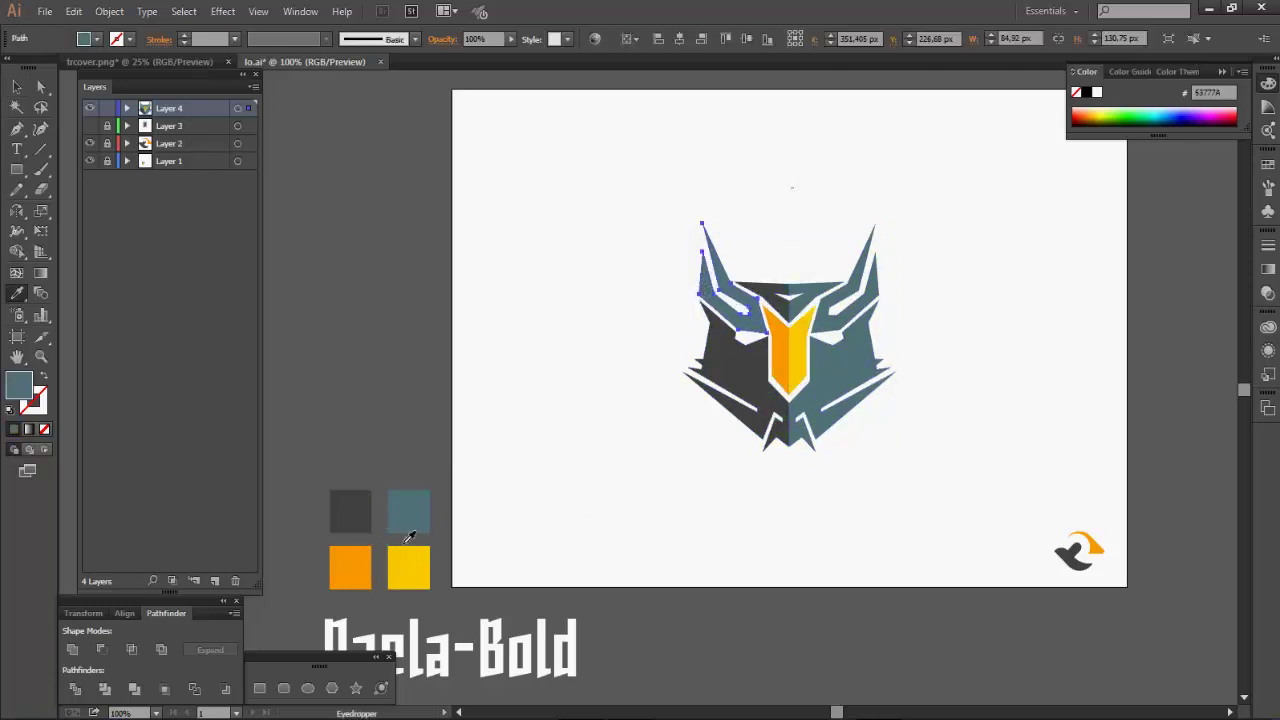
pyautogui.click(354, 515)
pyautogui.keyDown('ctrl'); pyautogui.click(901, 317); pyautogui.keyUp('ctrl')
pyautogui.click(872, 282)
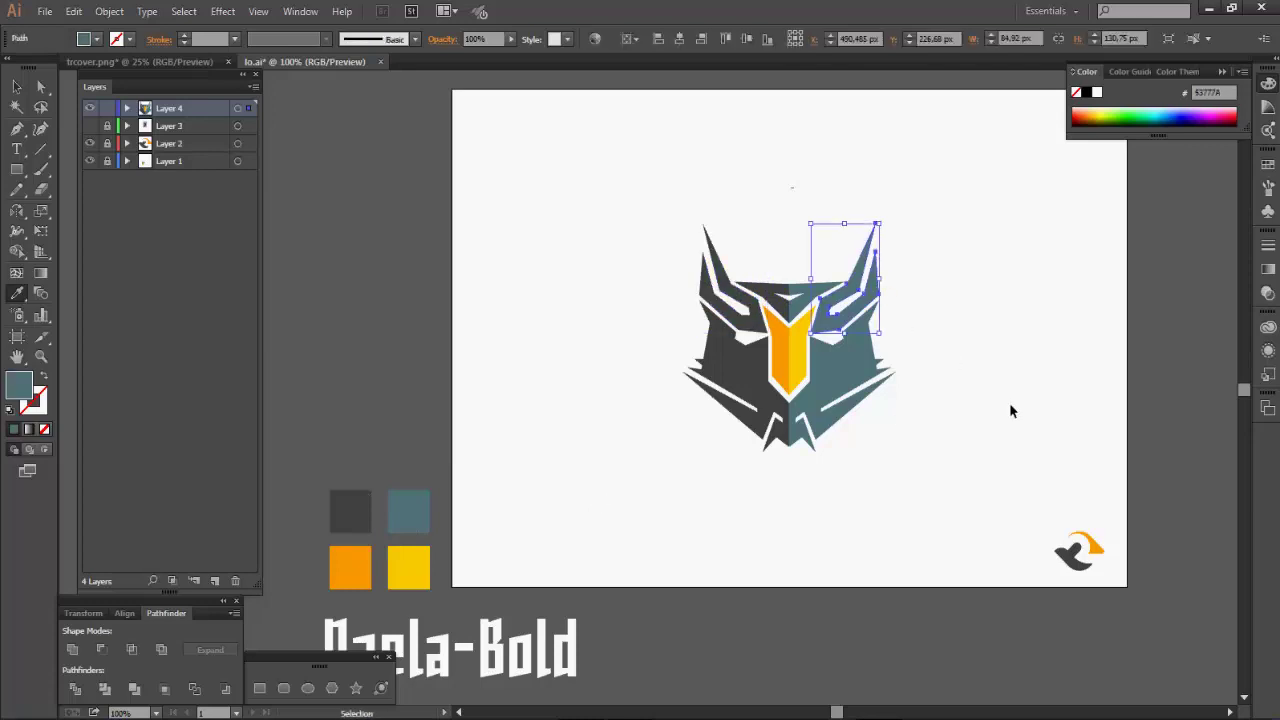
pyautogui.click(703, 522)
pyautogui.click(15, 90)
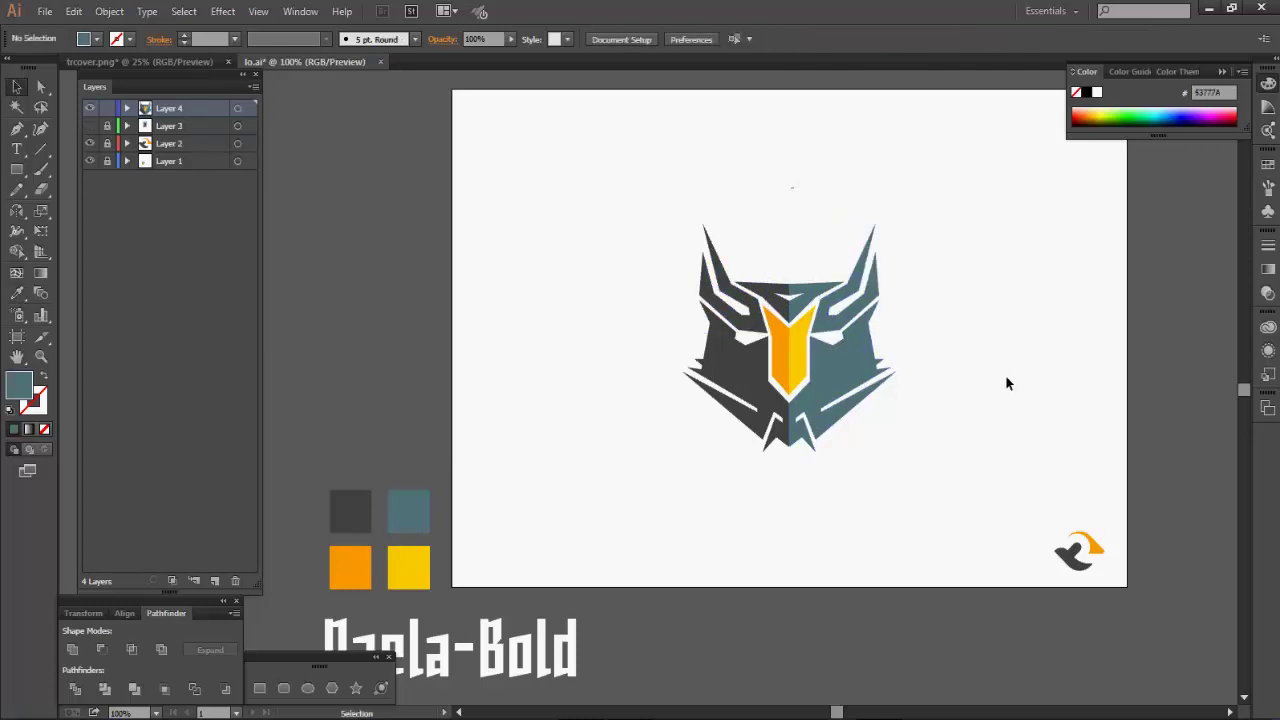
# Place a copy of the Daela-Bold sample text below the mask and colour it with the orange swatch
pyautogui.scroll(-2, 1007, 383)
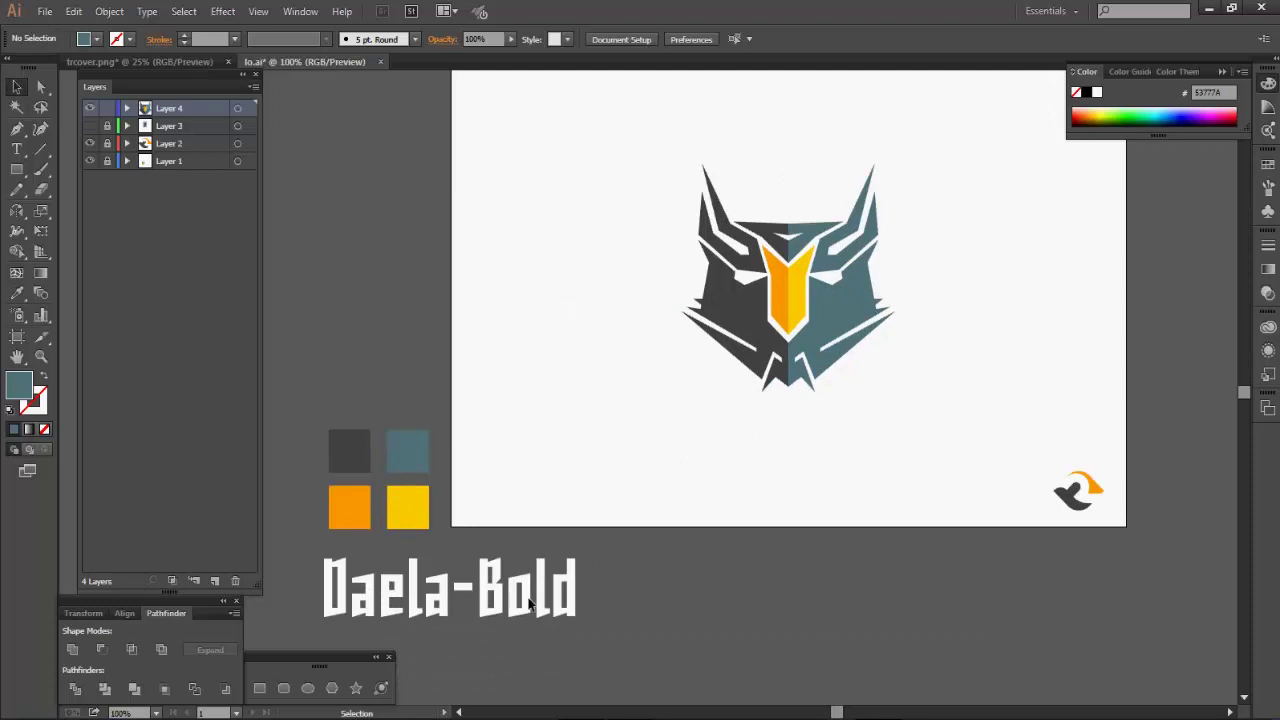
pyautogui.click(467, 597)
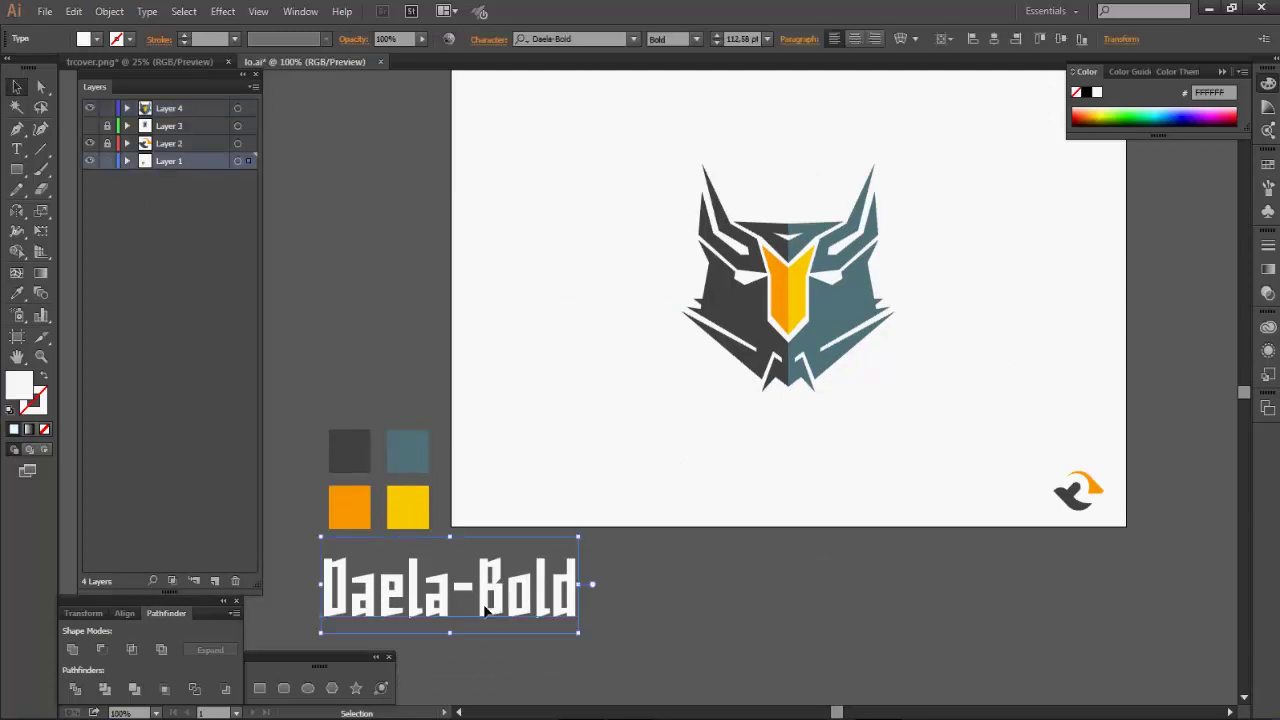
pyautogui.moveTo(467, 597); pyautogui.dragTo(829, 437)
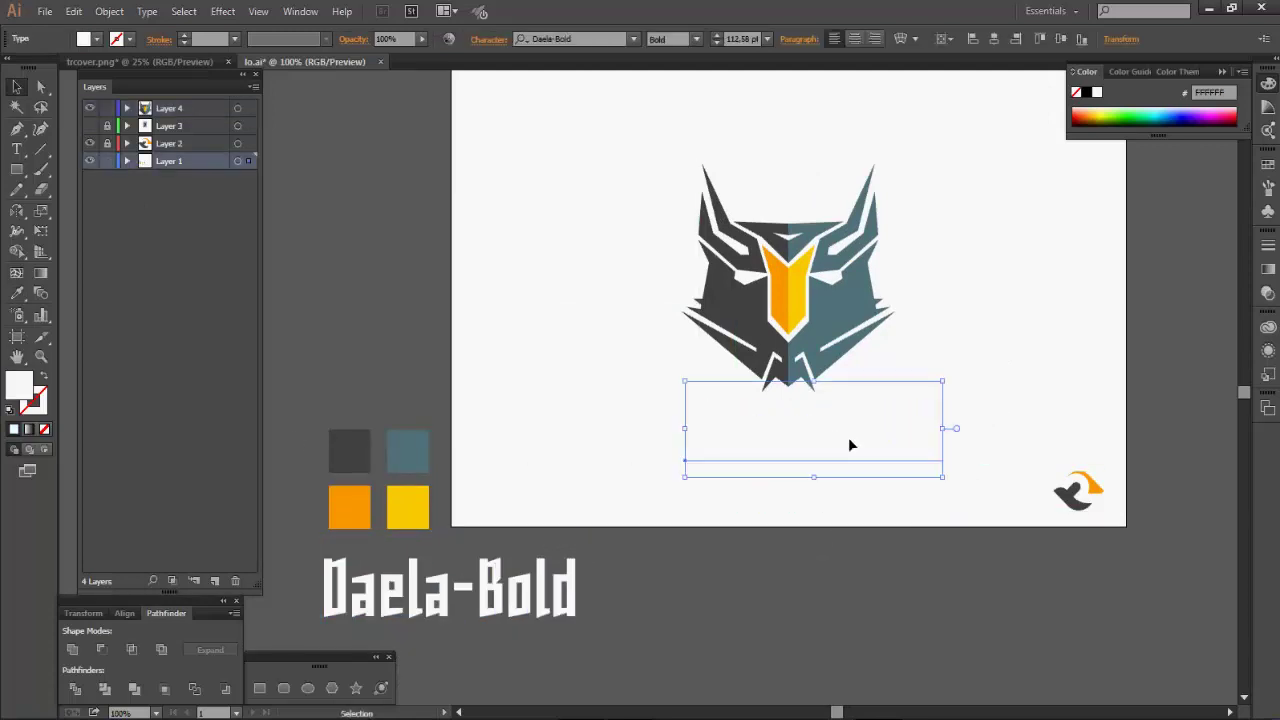
pyautogui.press('i')
pyautogui.click(348, 500)
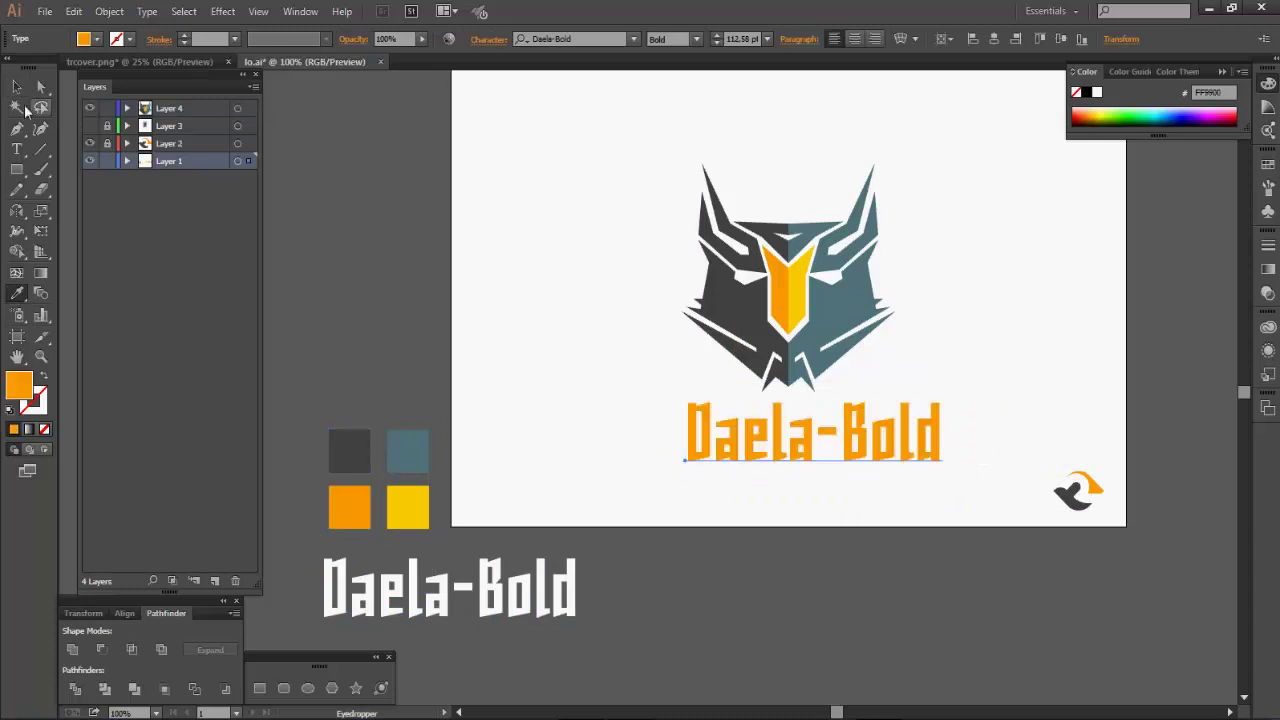
pyautogui.press('v')
# Replace the wording of the orange text with "HeroeS", capitalising only the first and last letters
pyautogui.doubleClick(851, 457)
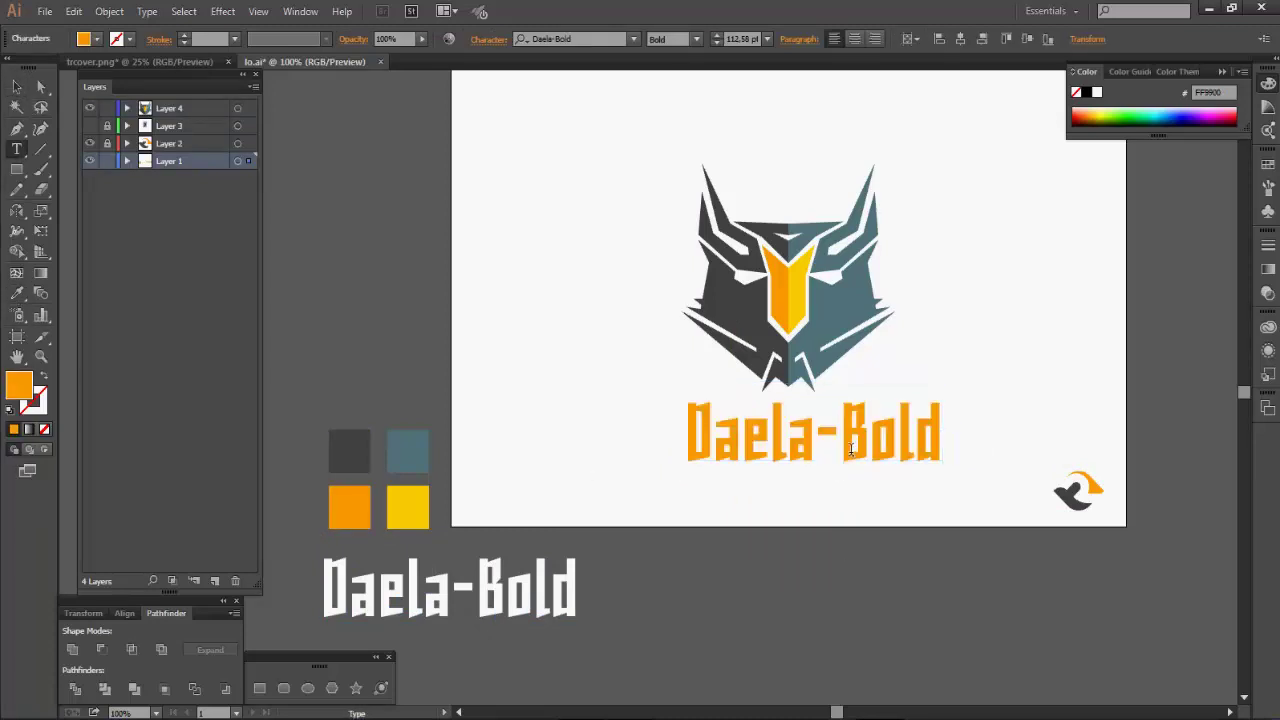
pyautogui.hotkey('ctrl', 'a')
pyautogui.write('HE')
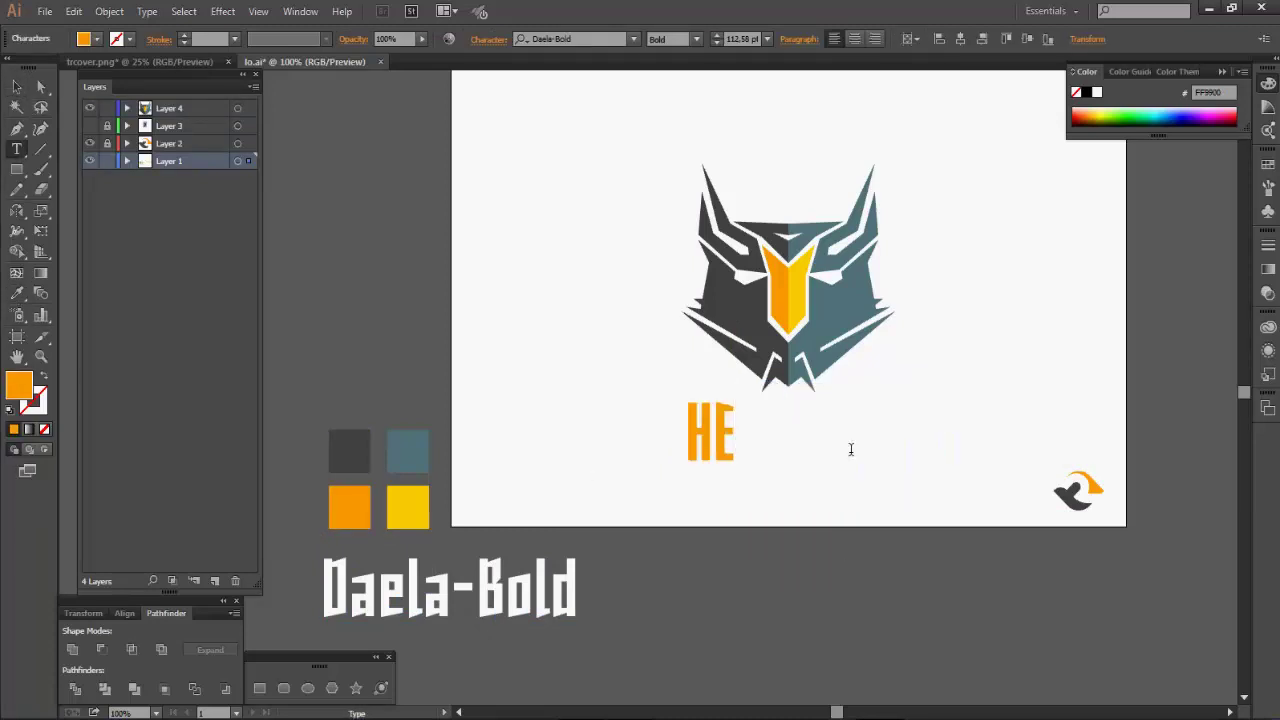
pyautogui.write('ROES')
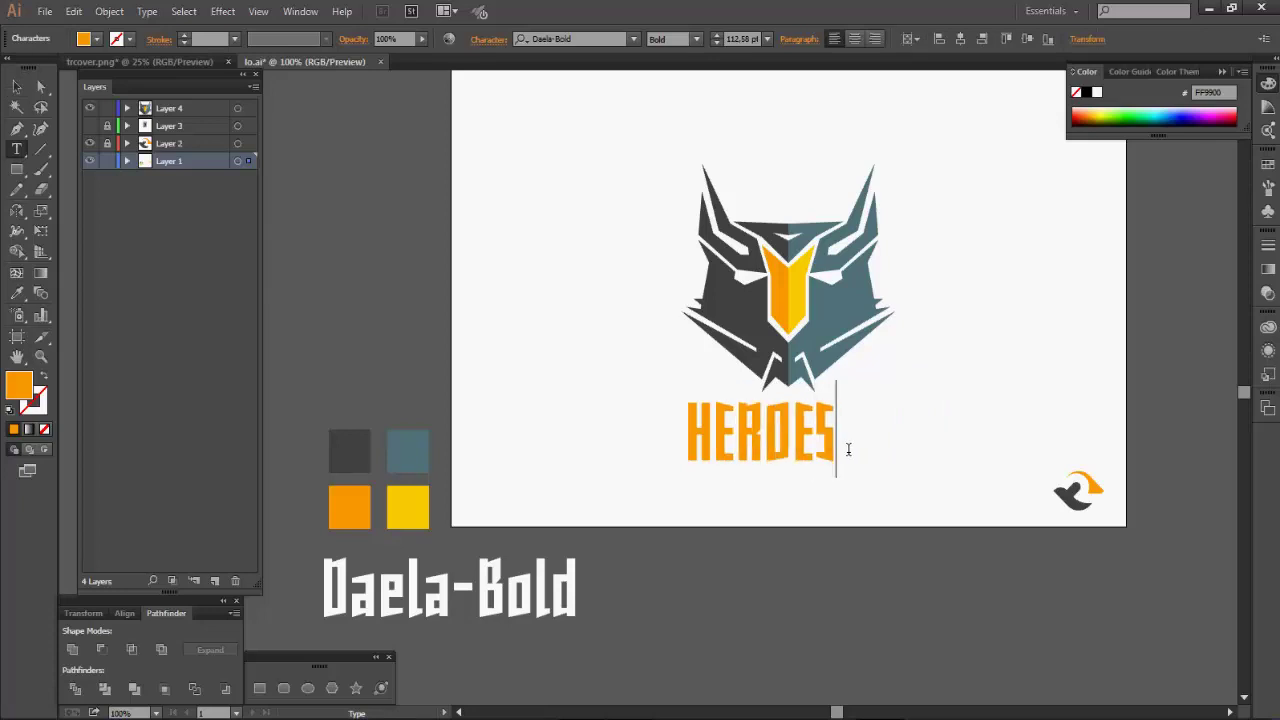
pyautogui.moveTo(838, 440); pyautogui.dragTo(724, 428)
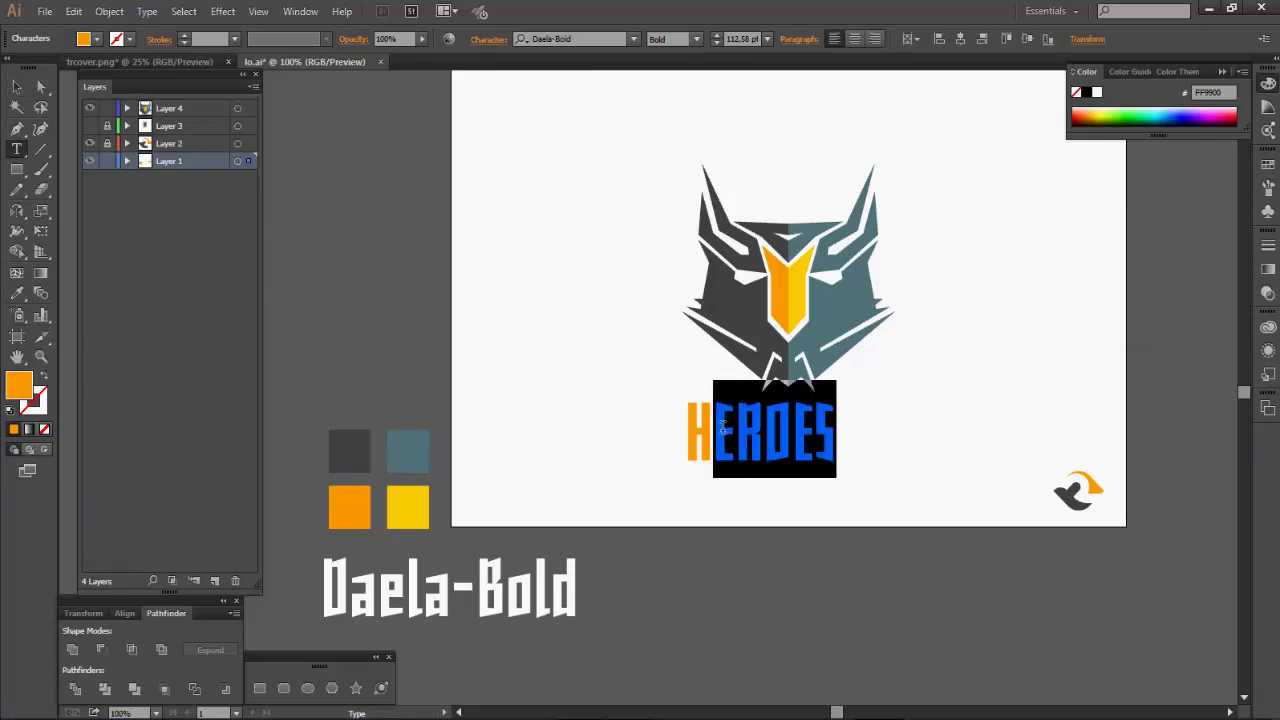
pyautogui.write('eroes')
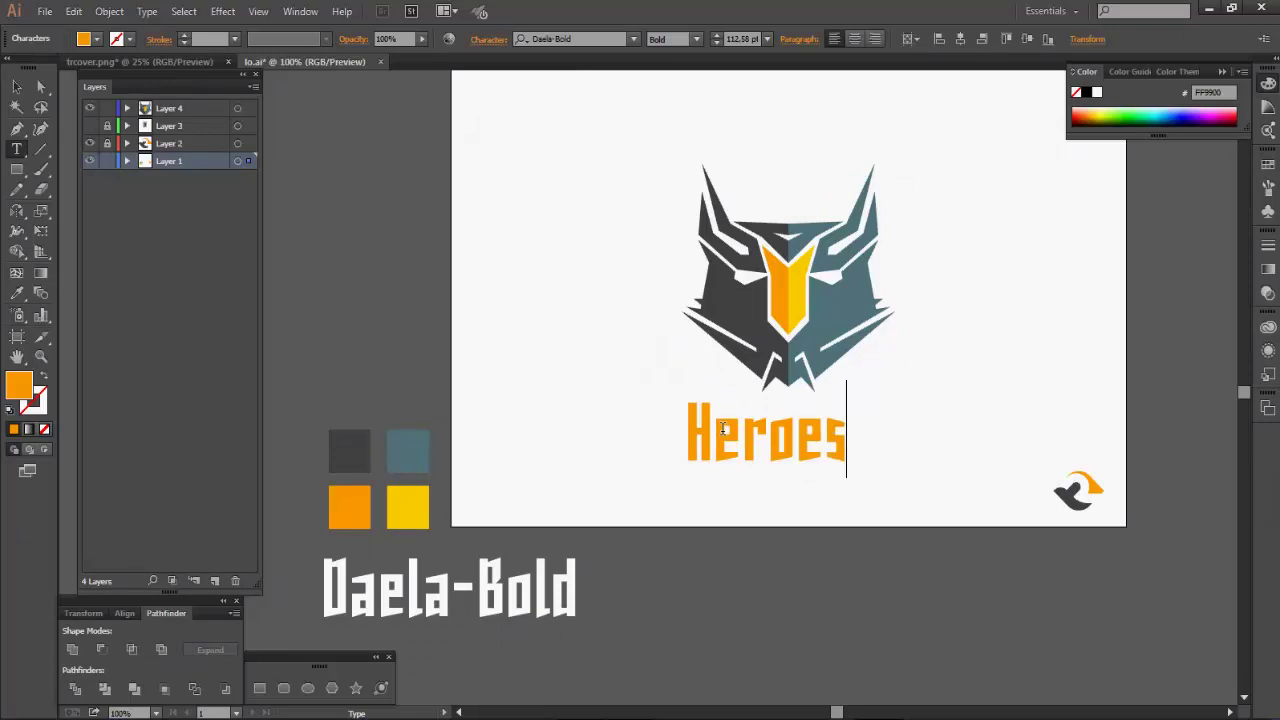
pyautogui.hotkey('shift', 'Left')
pyautogui.write('S')
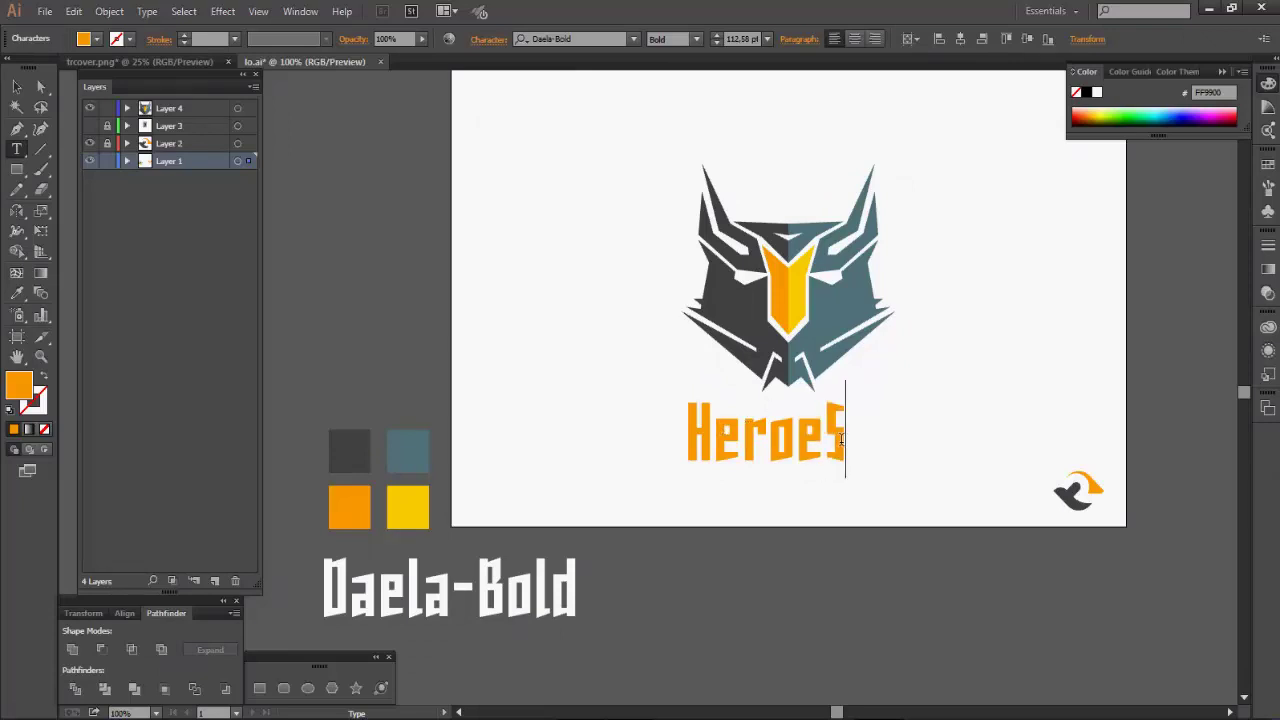
pyautogui.click(16, 87)
# Convert the HeroeS text to outlines and centre it horizontally and vertically on the artboard
pyautogui.scroll(2, 827, 463)
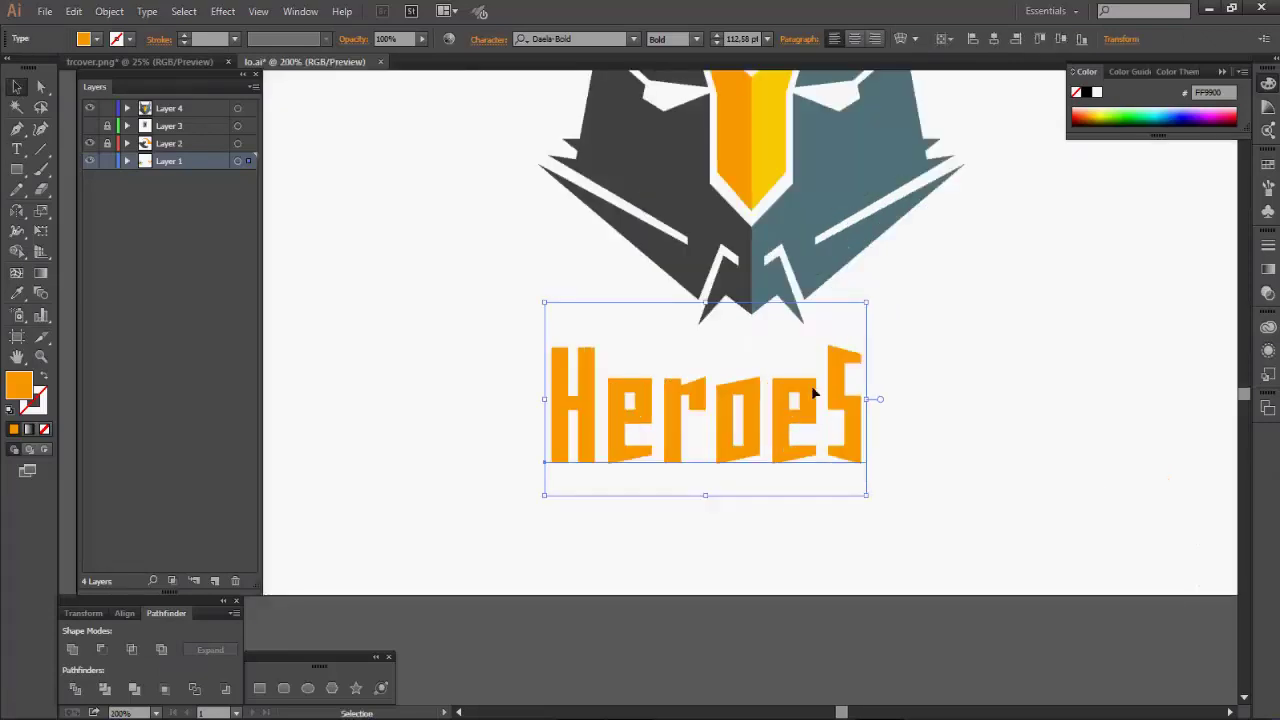
pyautogui.moveTo(793, 424); pyautogui.dragTo(814, 423)
pyautogui.rightClick(808, 412)
pyautogui.click(824, 524)
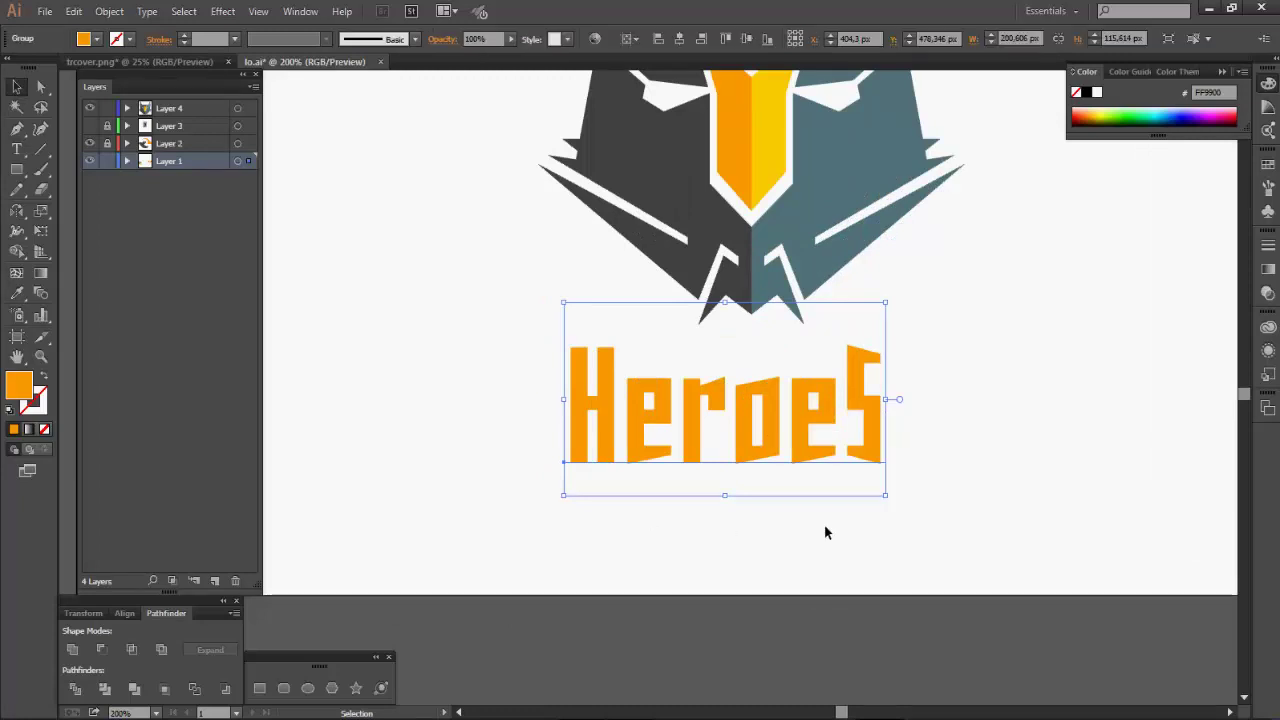
pyautogui.click(747, 44)
pyautogui.click(747, 44)
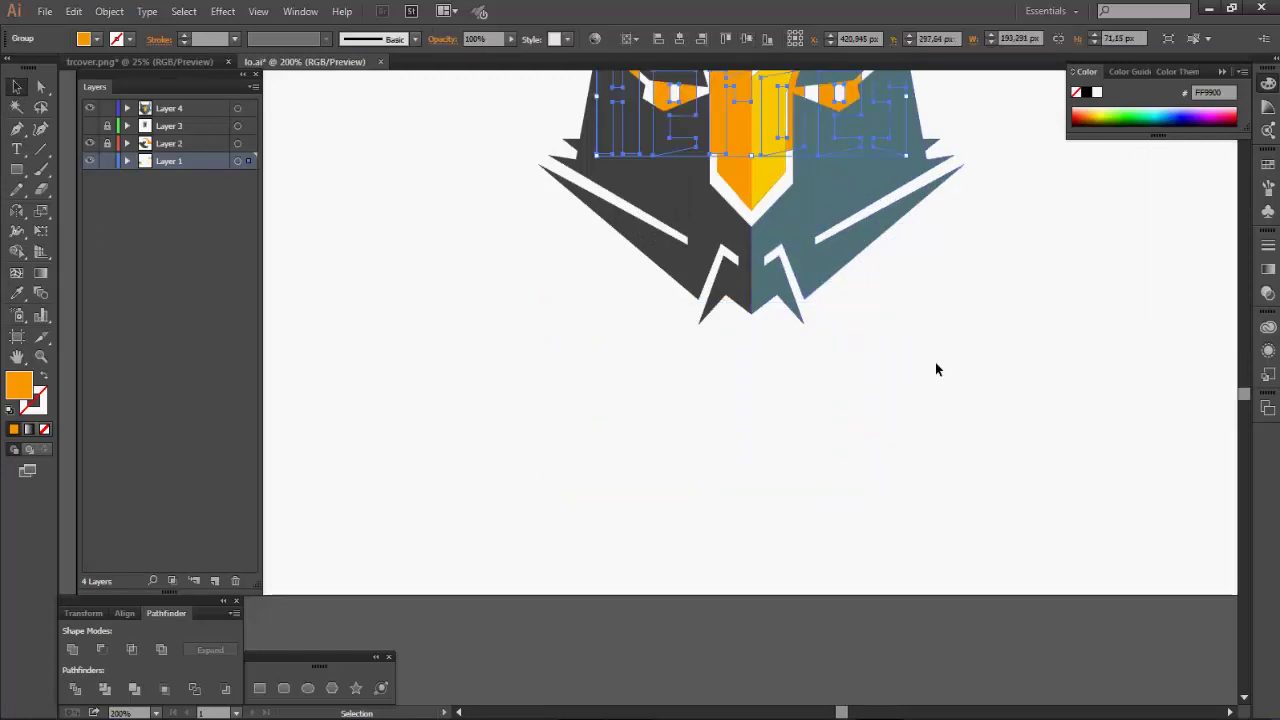
# Move the outlined HeroeS word straight down to just below the mask's chin, and deselect it
pyautogui.hotkey('shift', 'Down')
pyautogui.hotkey('shift', 'Down')
pyautogui.hotkey('shift', 'Down')
pyautogui.hotkey('shift', 'Down')
pyautogui.hotkey('shift', 'Down')
pyautogui.hotkey('shift', 'Down')
pyautogui.hotkey('shift', 'Down')
pyautogui.hotkey('shift', 'Down')
pyautogui.hotkey('shift', 'Down')
pyautogui.hotkey('shift', 'Down')
pyautogui.hotkey('shift', 'Down')
pyautogui.hotkey('shift', 'Down')
pyautogui.hotkey('shift', 'Down')
pyautogui.hotkey('shift', 'Down')
pyautogui.hotkey('shift', 'Down')
pyautogui.hotkey('shift', 'Down')
pyautogui.hotkey('shift', 'Down')
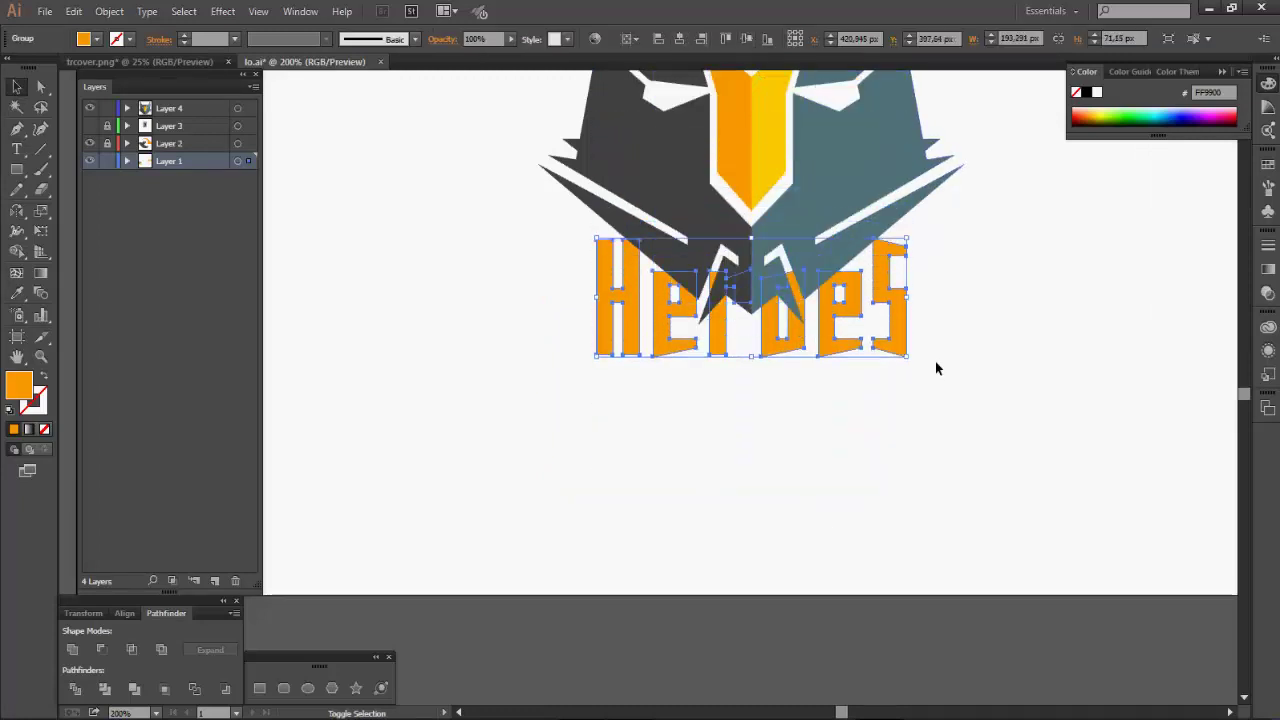
pyautogui.hotkey('shift', 'Down')
pyautogui.click(936, 364)
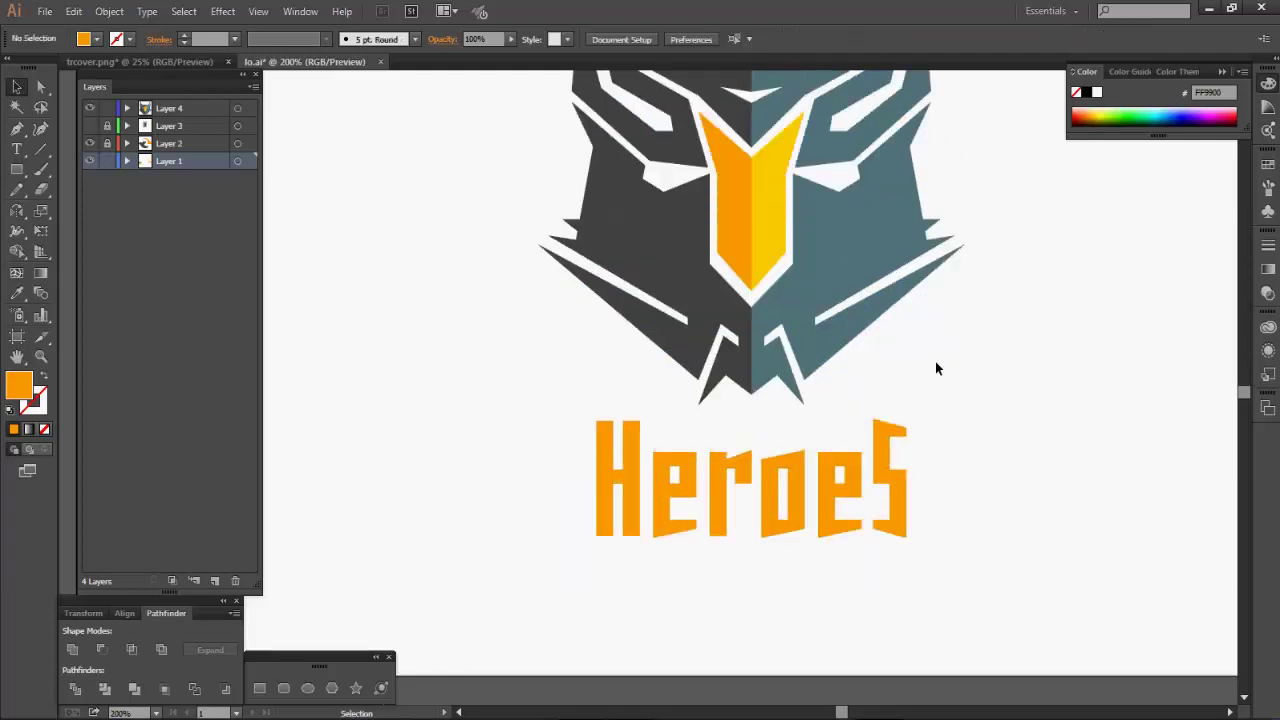
# Ungroup the outlined HeroeS letters and switch to the Direct Selection tool for editing their anchor points
pyautogui.scroll(2, 713, 566)
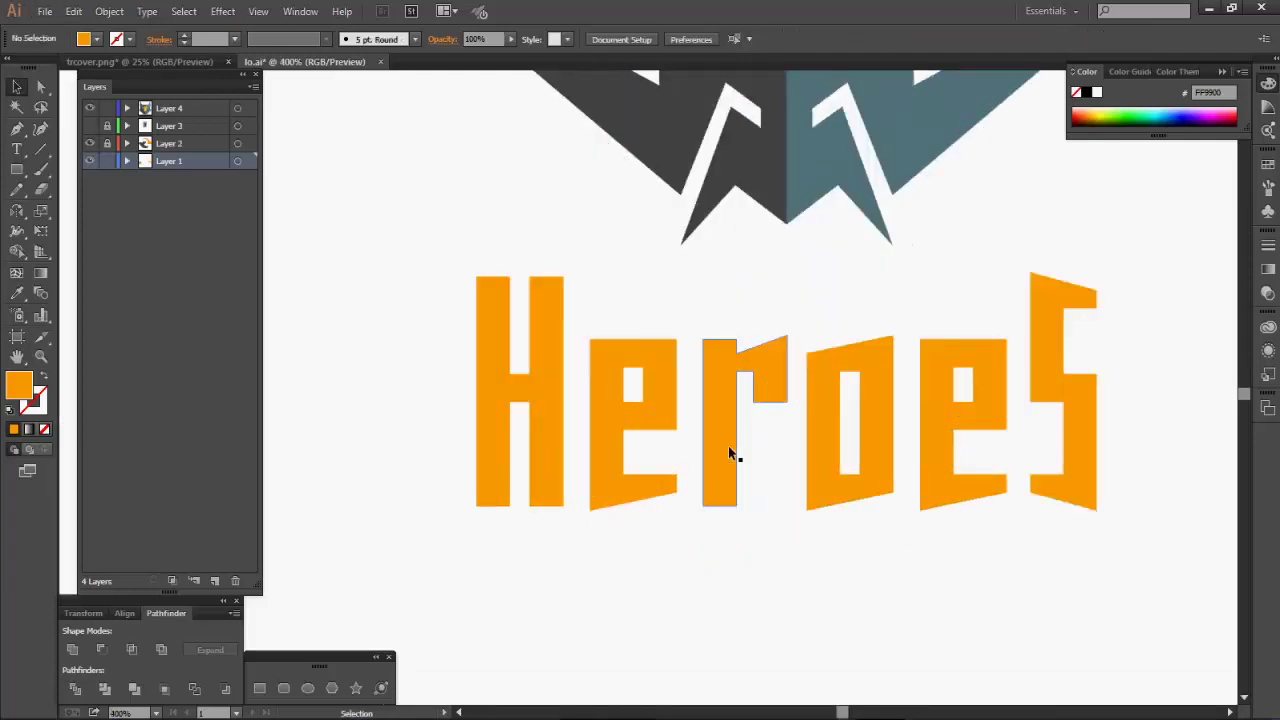
pyautogui.rightClick(729, 446)
pyautogui.click(760, 545)
pyautogui.click(759, 594)
pyautogui.click(41, 87)
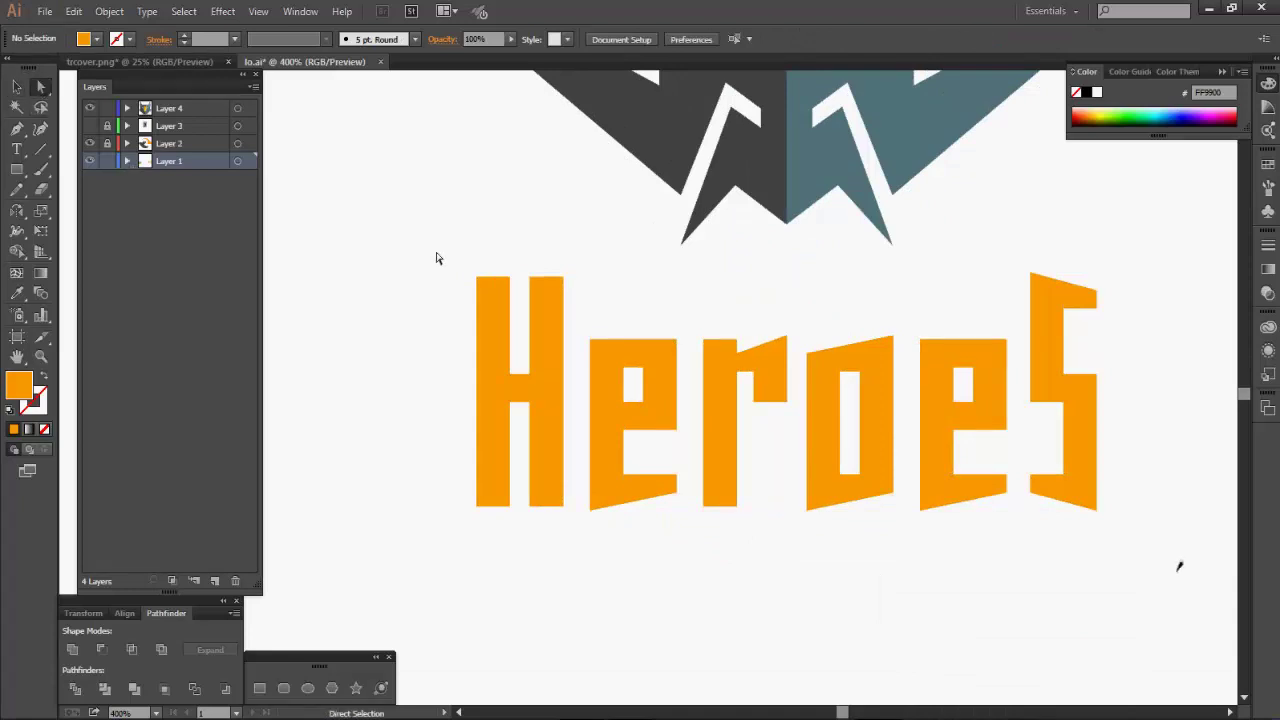
# Slant both ends of the H's left stem by lowering its upper-left and lower-left corner points
pyautogui.moveTo(464, 260); pyautogui.dragTo(482, 293)
pyautogui.hotkey('shift', 'Down')
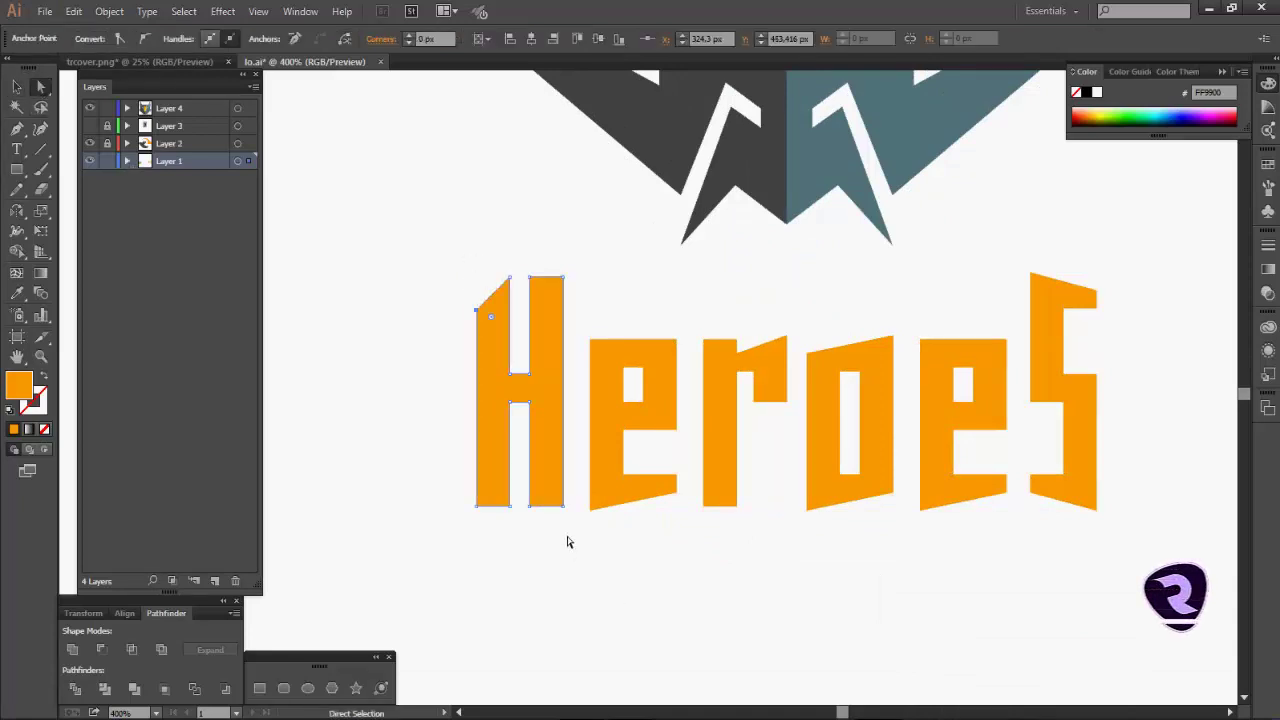
pyautogui.click(467, 560)
pyautogui.moveTo(465, 488); pyautogui.dragTo(486, 513)
pyautogui.hotkey('shift', 'Down')
# Slant both ends of the H's right stem by raising its upper-left and lower-left corner points, and deselect it
pyautogui.moveTo(573, 262); pyautogui.dragTo(589, 289)
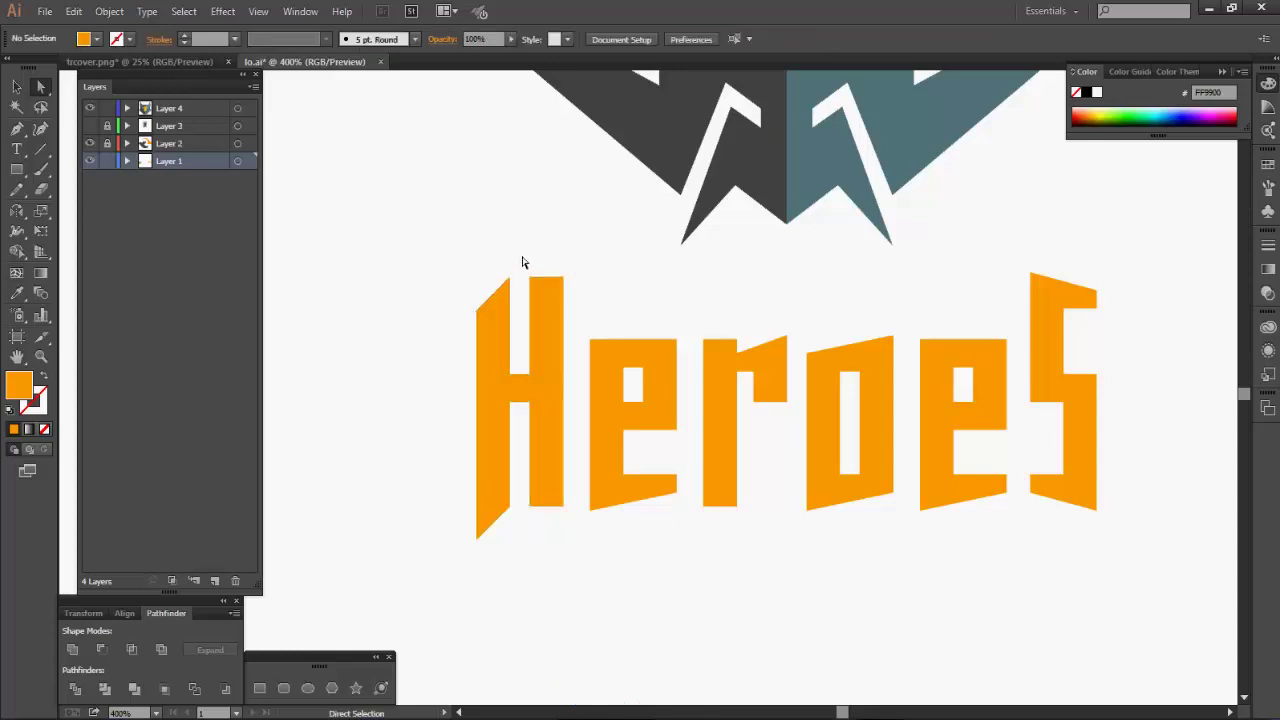
pyautogui.moveTo(522, 263)
pyautogui.mouseDown()
pyautogui.moveTo(537, 286)
pyautogui.moveTo(530, 243)
pyautogui.mouseUp()
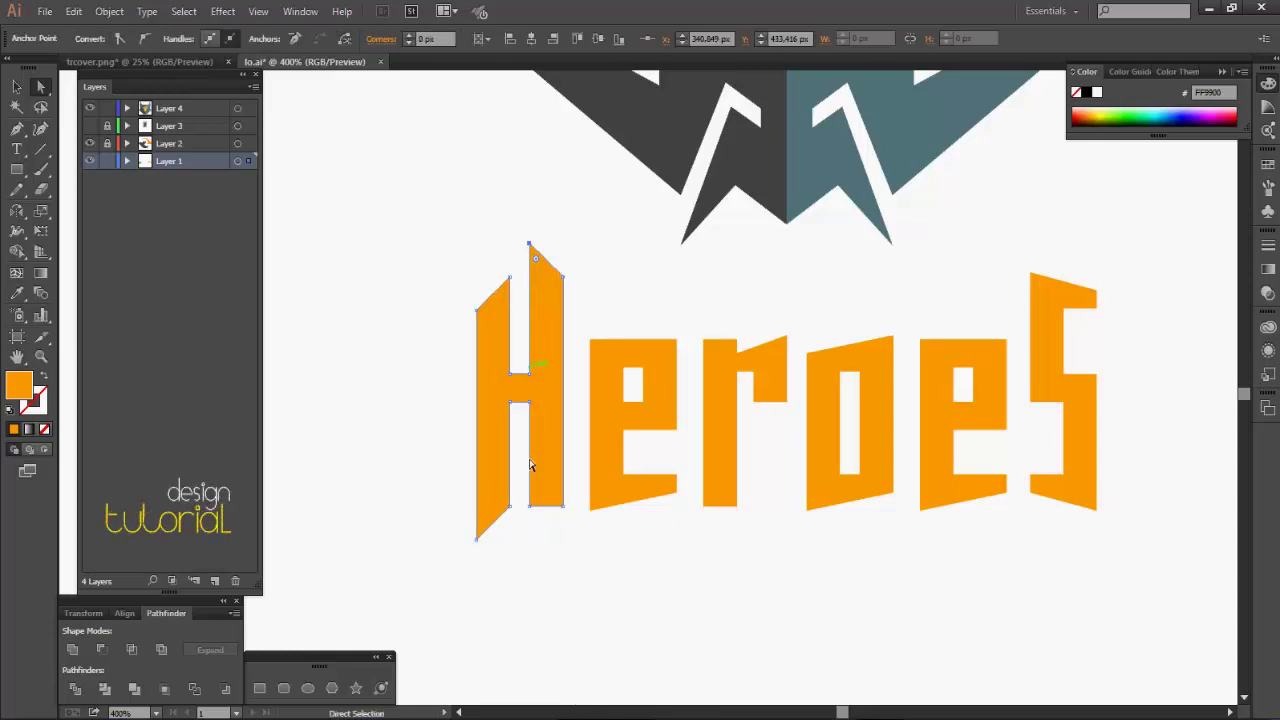
pyautogui.click(522, 530)
pyautogui.moveTo(535, 500); pyautogui.dragTo(531, 500)
pyautogui.click(546, 534)
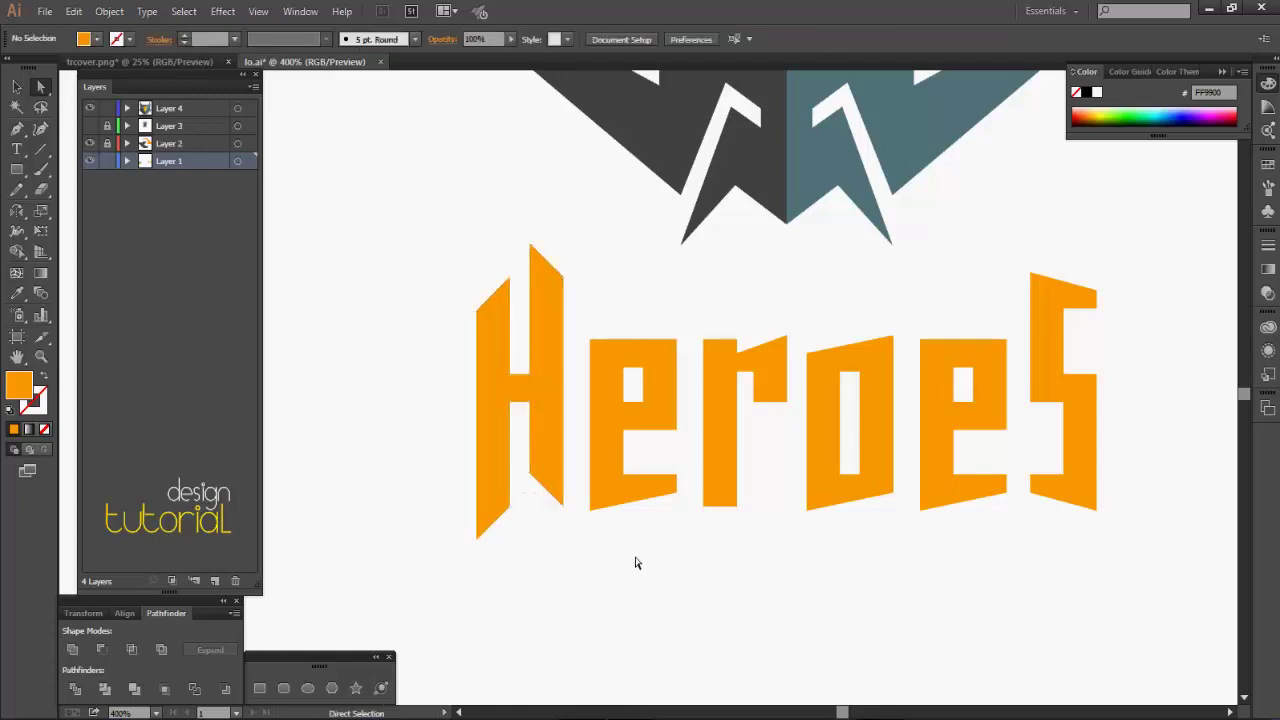
# Slant the r's stem by raising its lower-left and upper-left corner points
pyautogui.moveTo(711, 524); pyautogui.dragTo(712, 524)
pyautogui.hotkey('shift', 'Up')
pyautogui.click(712, 524)
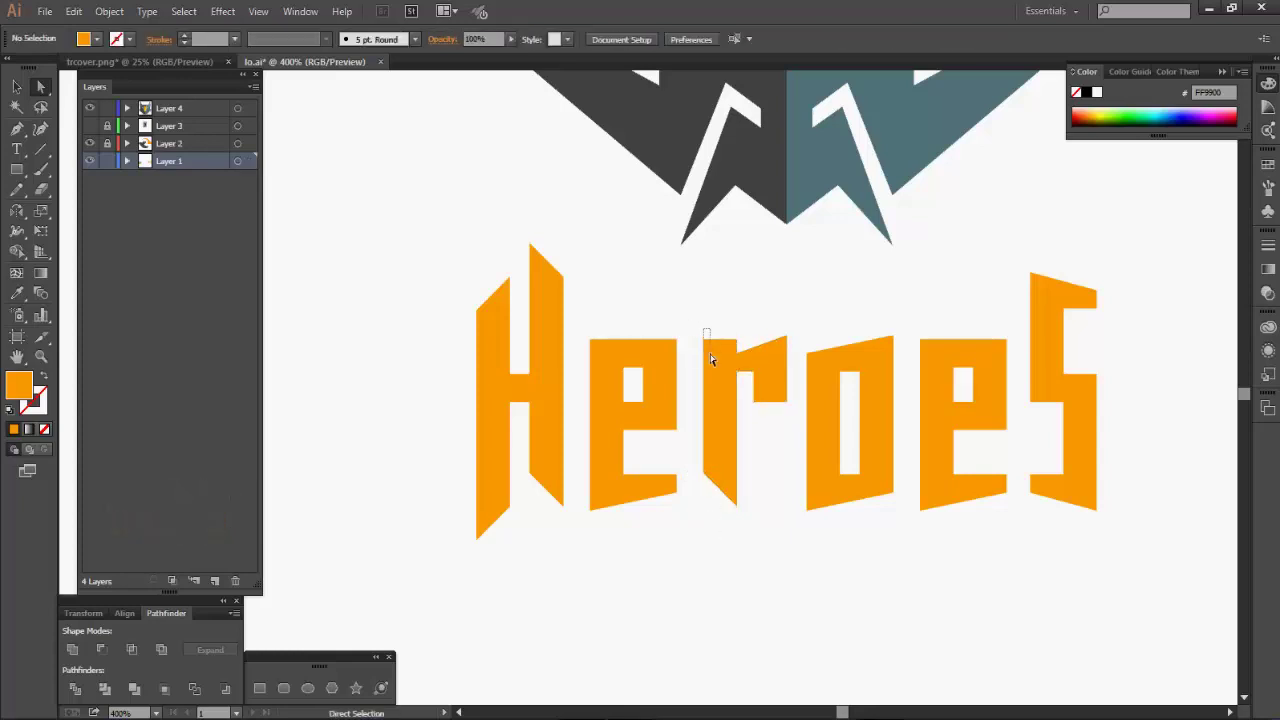
pyautogui.moveTo(710, 353); pyautogui.dragTo(709, 350)
pyautogui.hotkey('shift', 'Up')
pyautogui.hotkey('ctrl', 'z')
pyautogui.hotkey('shift', 'Up')
pyautogui.click(833, 318)
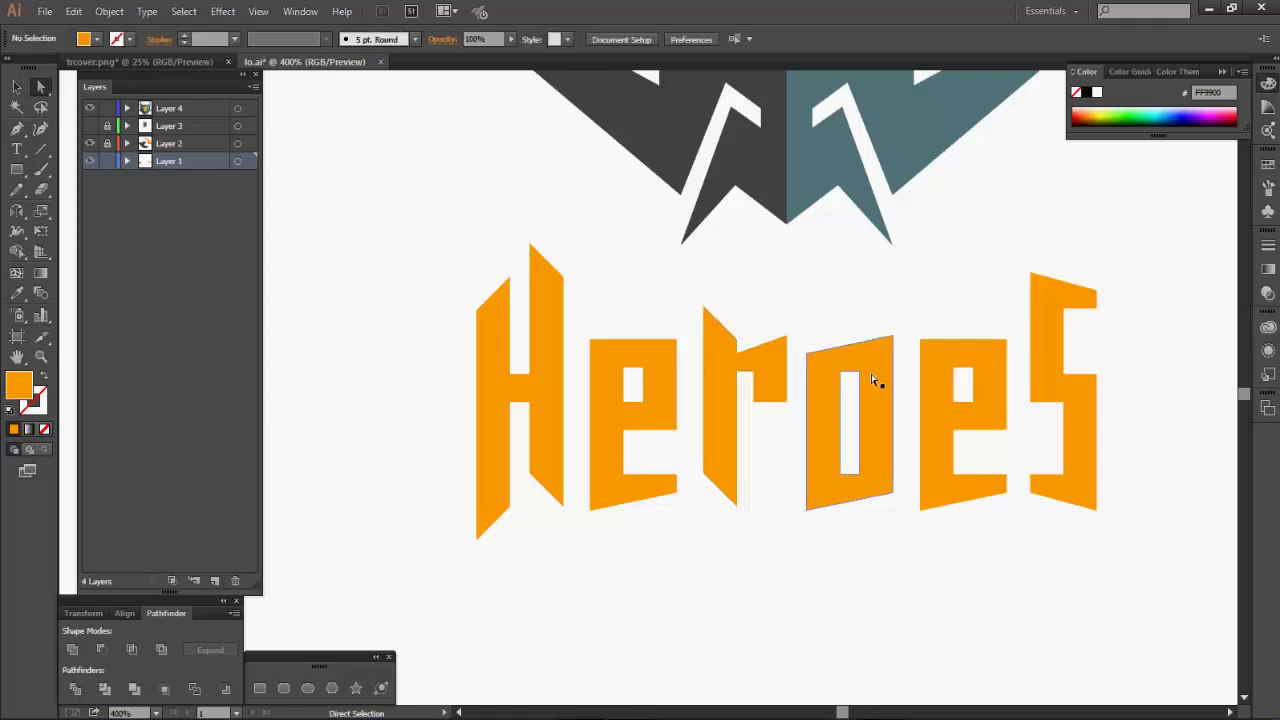
# Try to slant the S's middle ledge by lowering its outer right corner point
pyautogui.click(1079, 389)
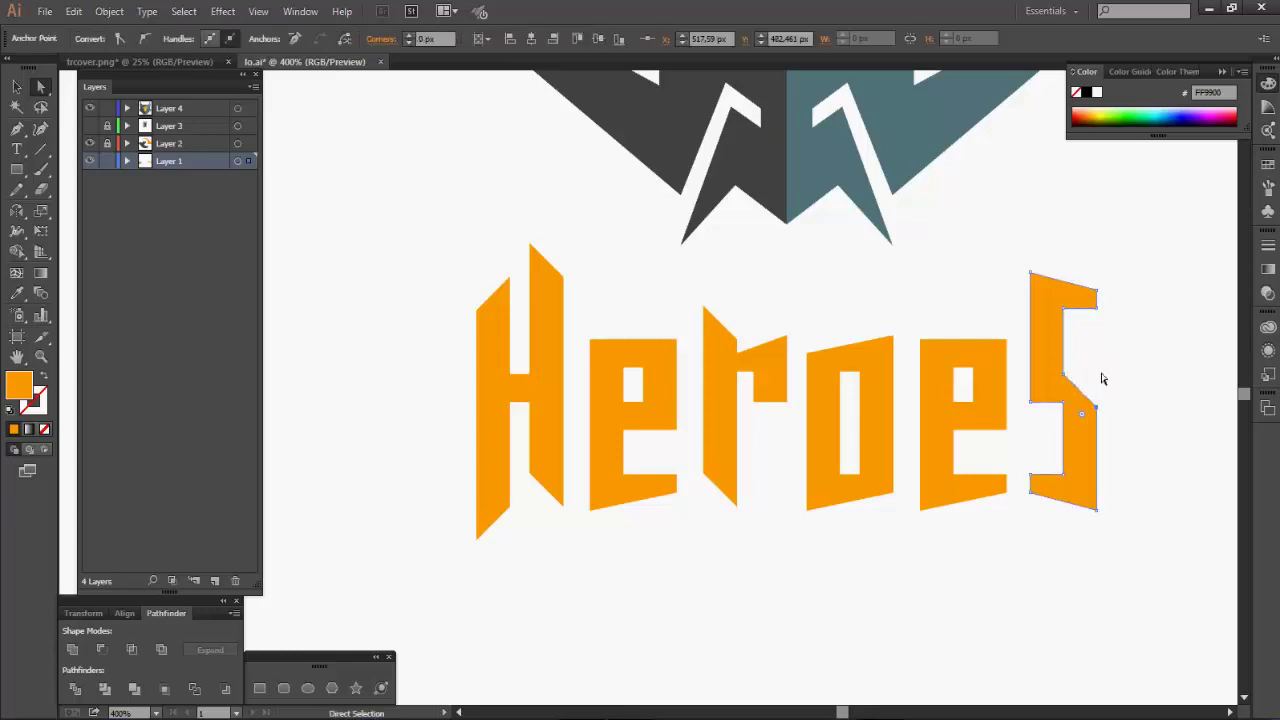
pyautogui.click(1037, 426)
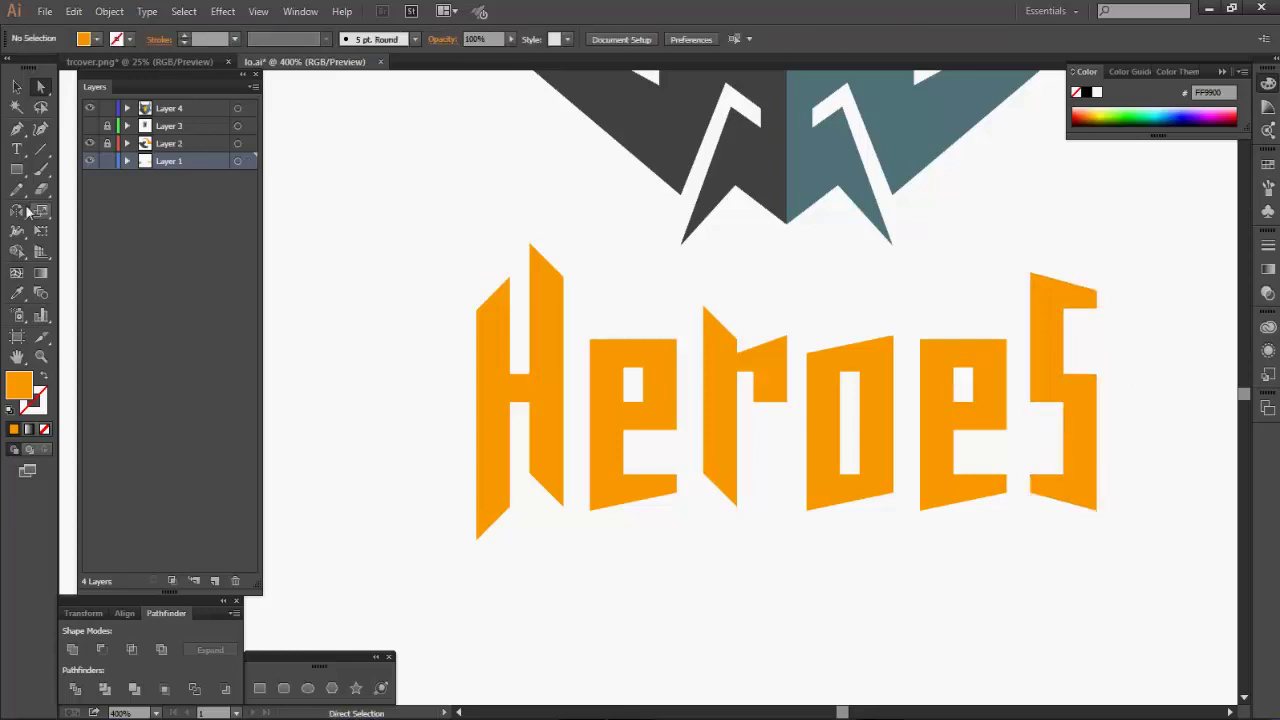
# Raise the upper-left corner point of both e letters to slant their top edges, and deselect them
pyautogui.click(596, 350)
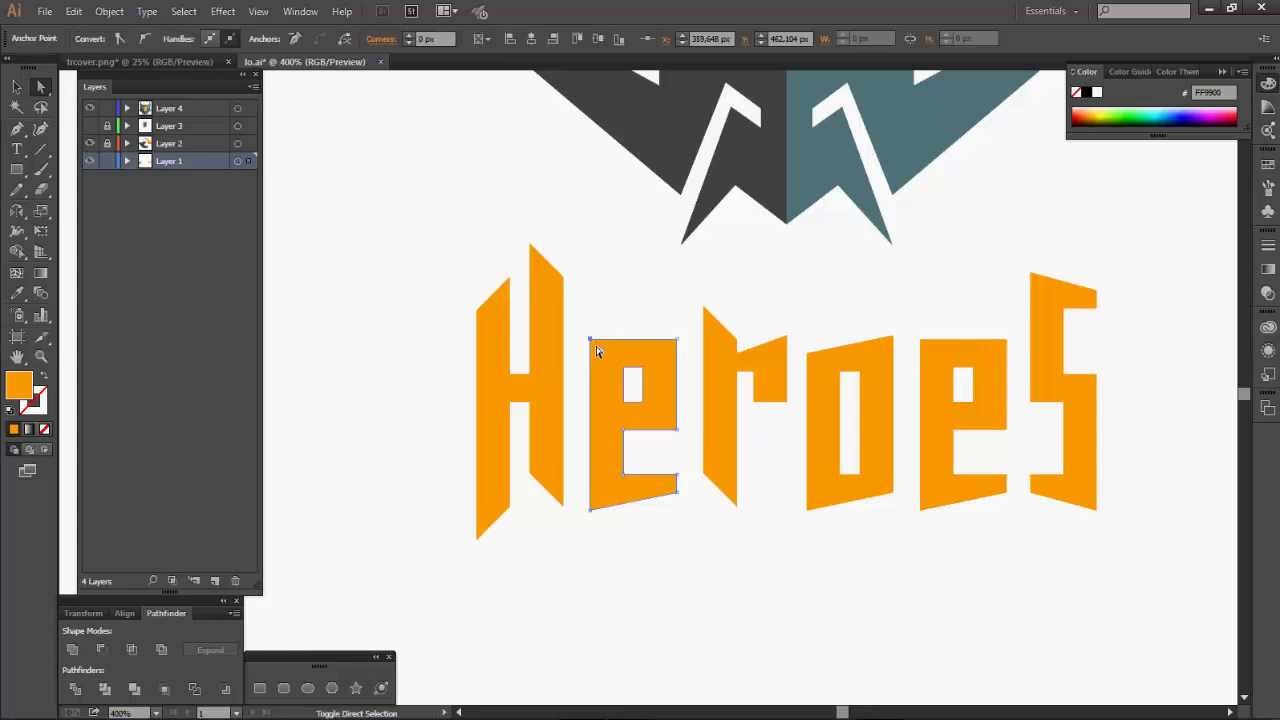
pyautogui.click(922, 345)
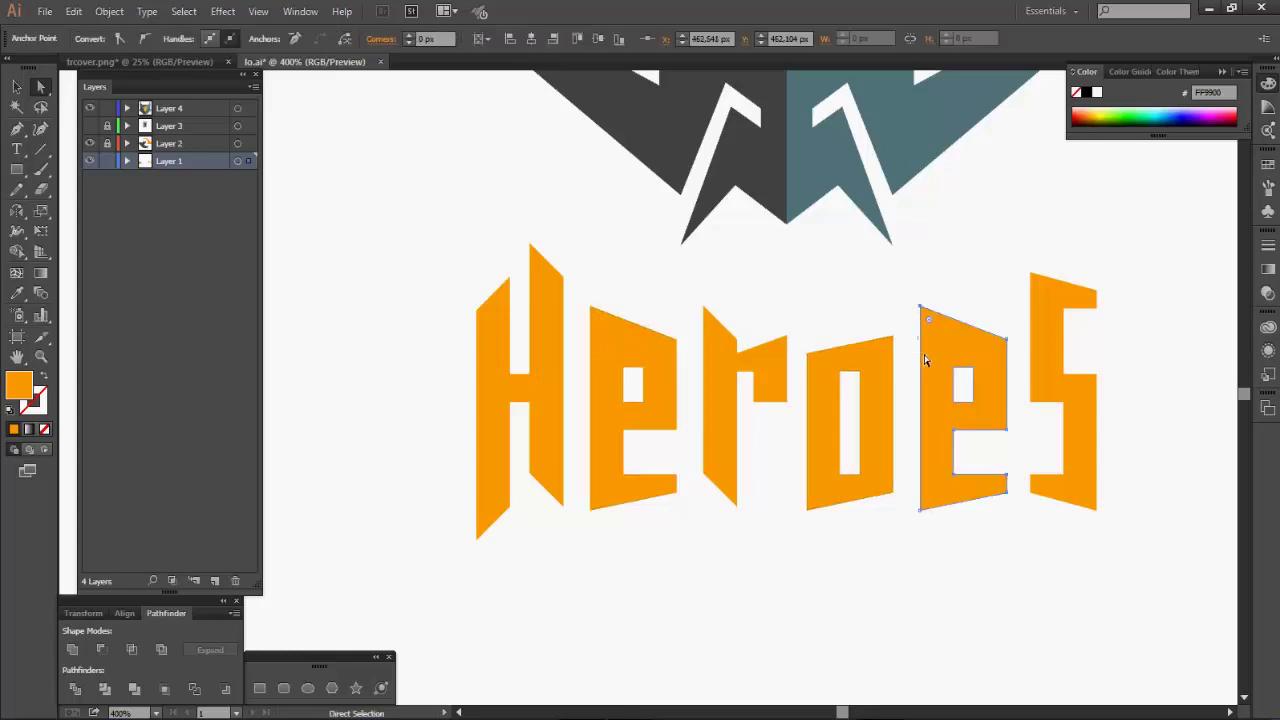
pyautogui.click(790, 646)
pyautogui.press('v')
pyautogui.scroll(-3, 769, 512)
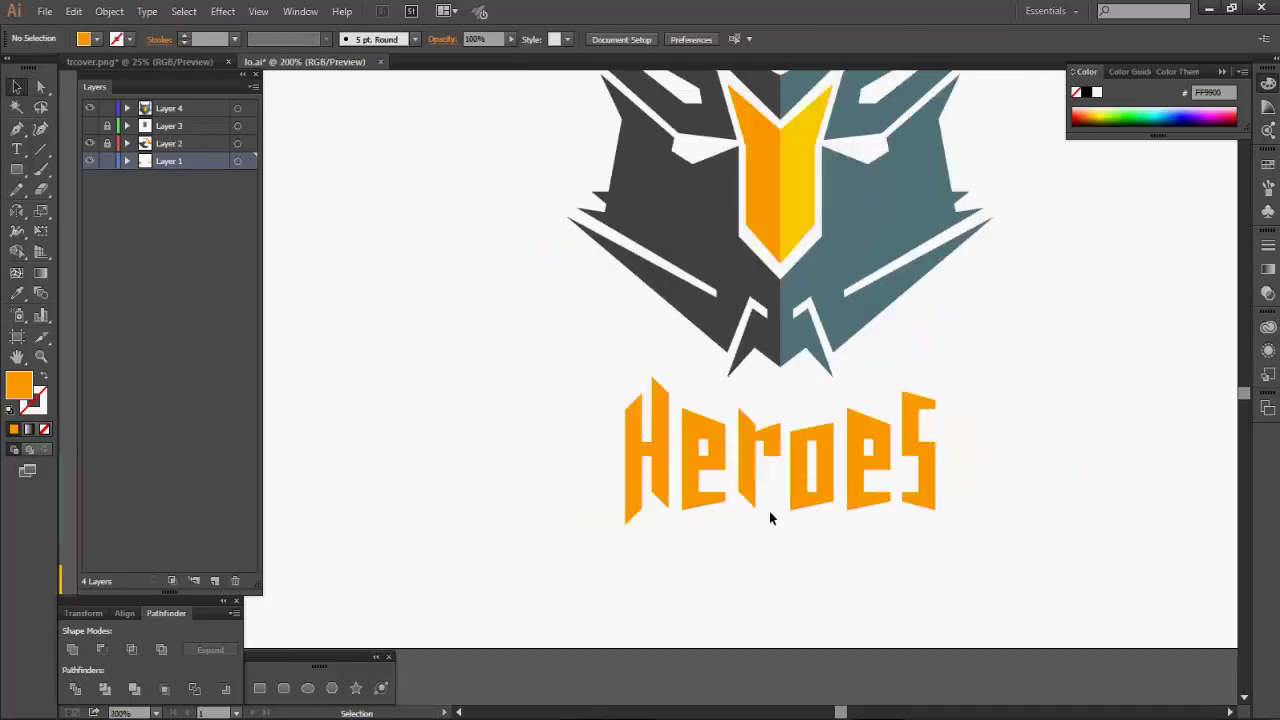
pyautogui.scroll(-2, 770, 517)
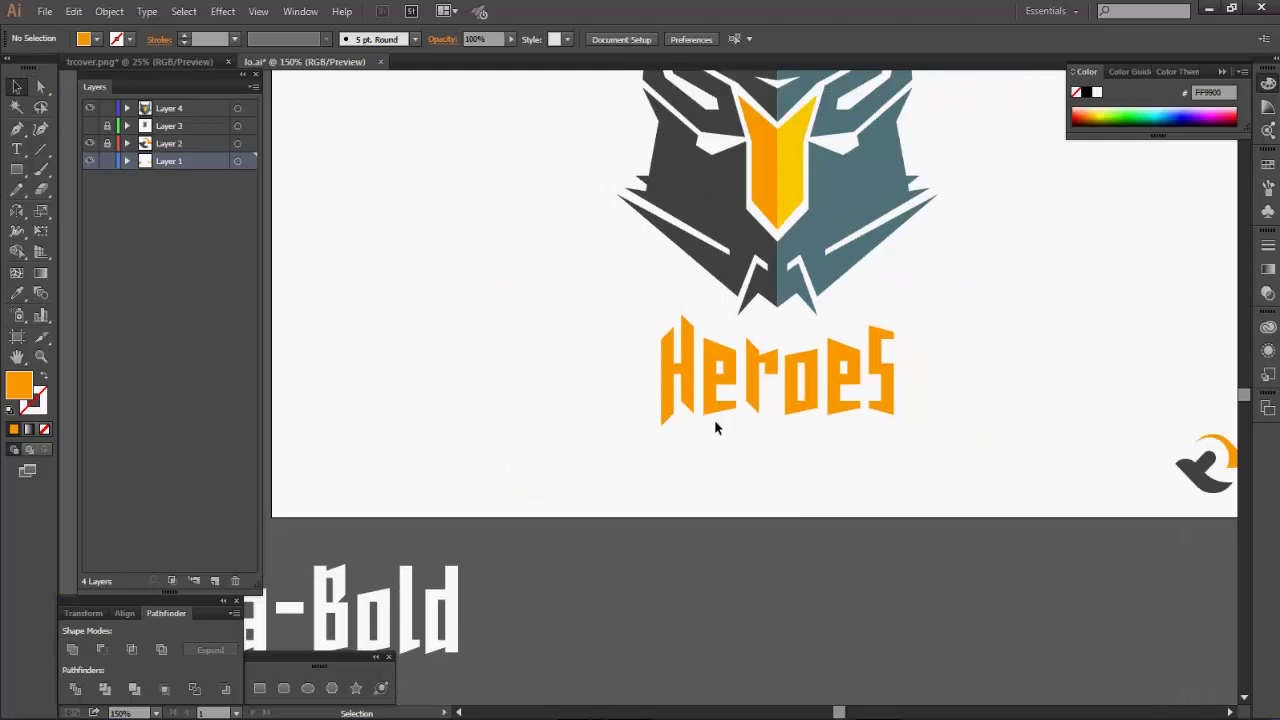
pyautogui.click(688, 398)
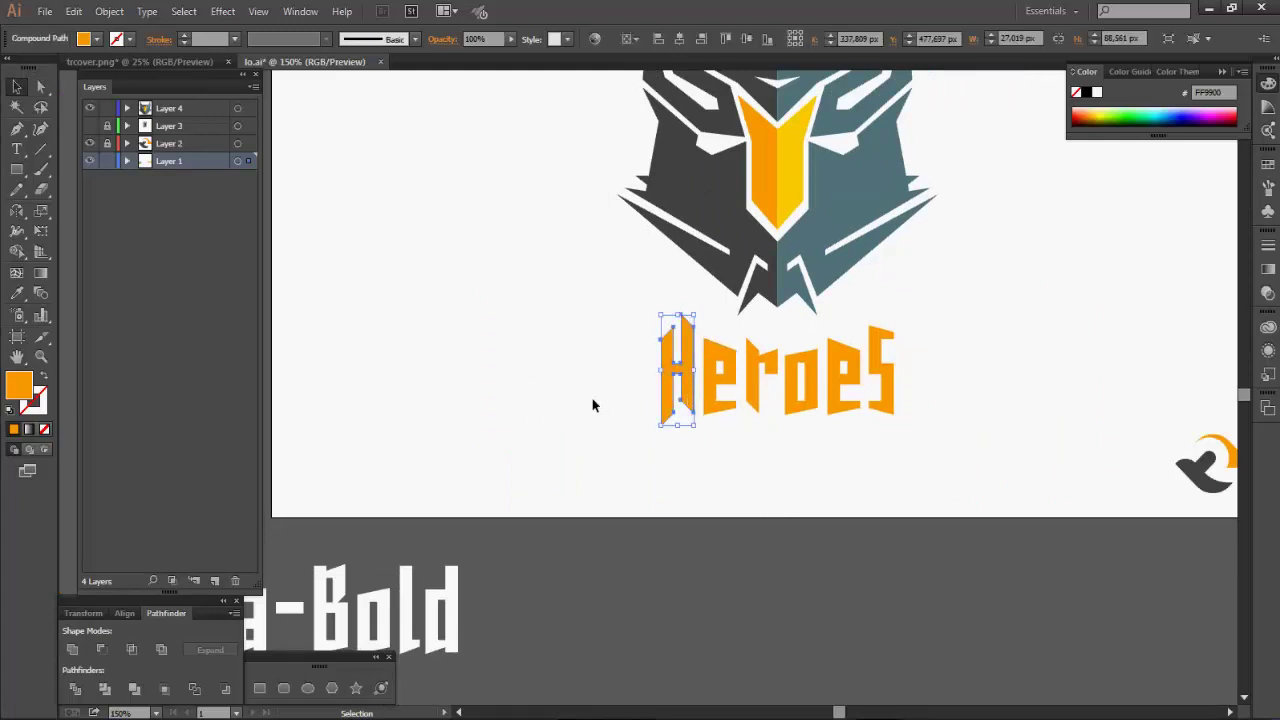
pyautogui.click(697, 423)
pyautogui.scroll(1, 697, 423)
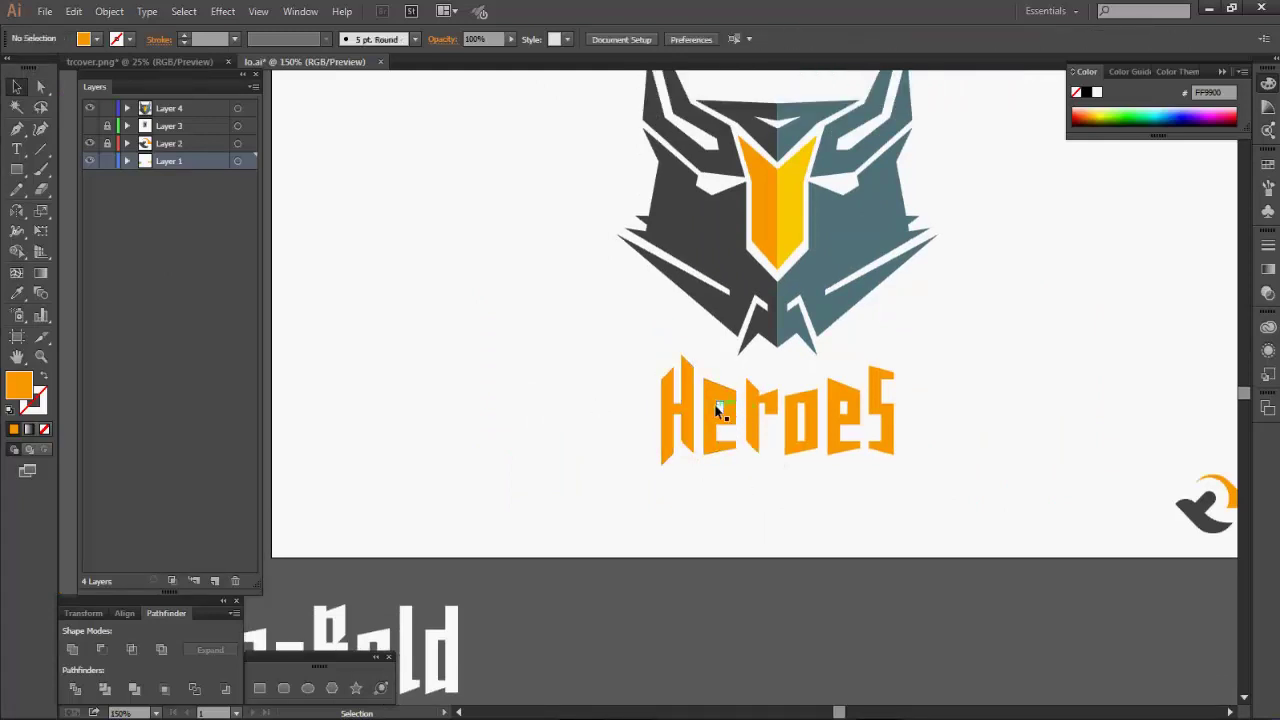
# Draw a diagonal line from the S's upper-right corner to the H's lower-left corner and divide the letters beneath along it
pyautogui.click(41, 148)
pyautogui.scroll(2, 750, 445)
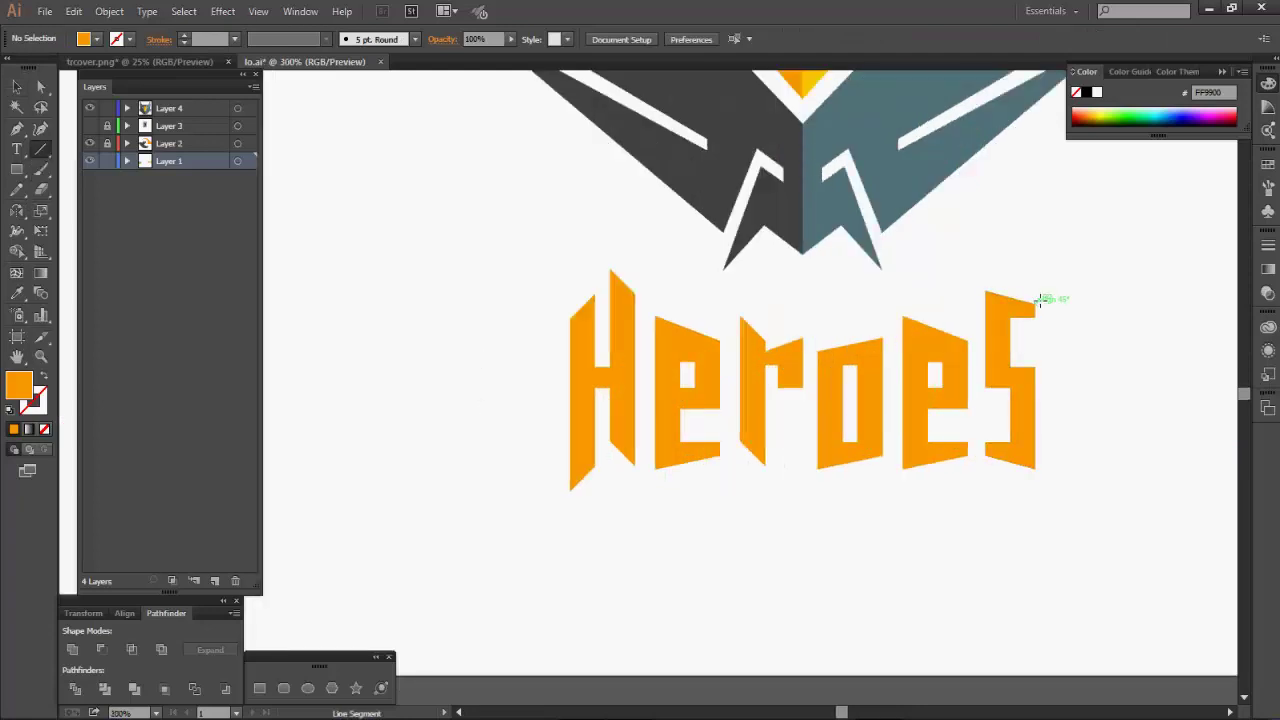
pyautogui.moveTo(1030, 311); pyautogui.dragTo(569, 490)
pyautogui.press('v')
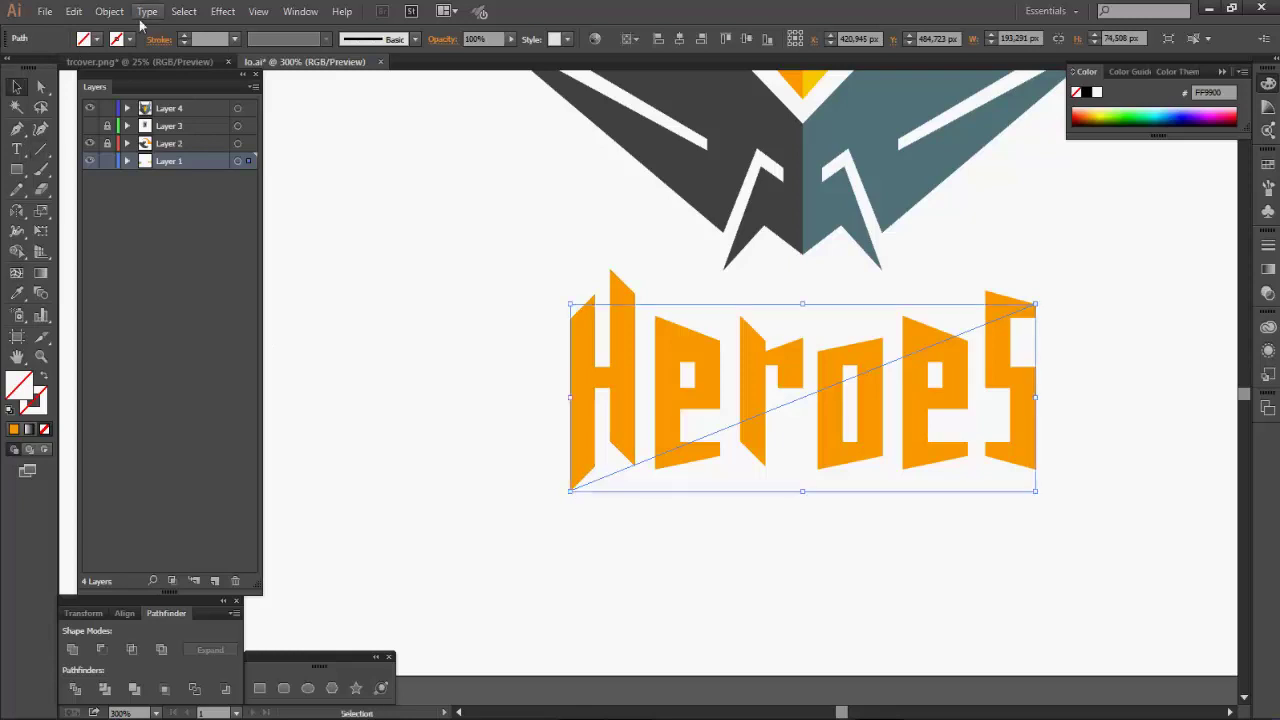
pyautogui.click(109, 11)
pyautogui.moveTo(310, 362)
pyautogui.click(381, 494)
pyautogui.click(737, 494)
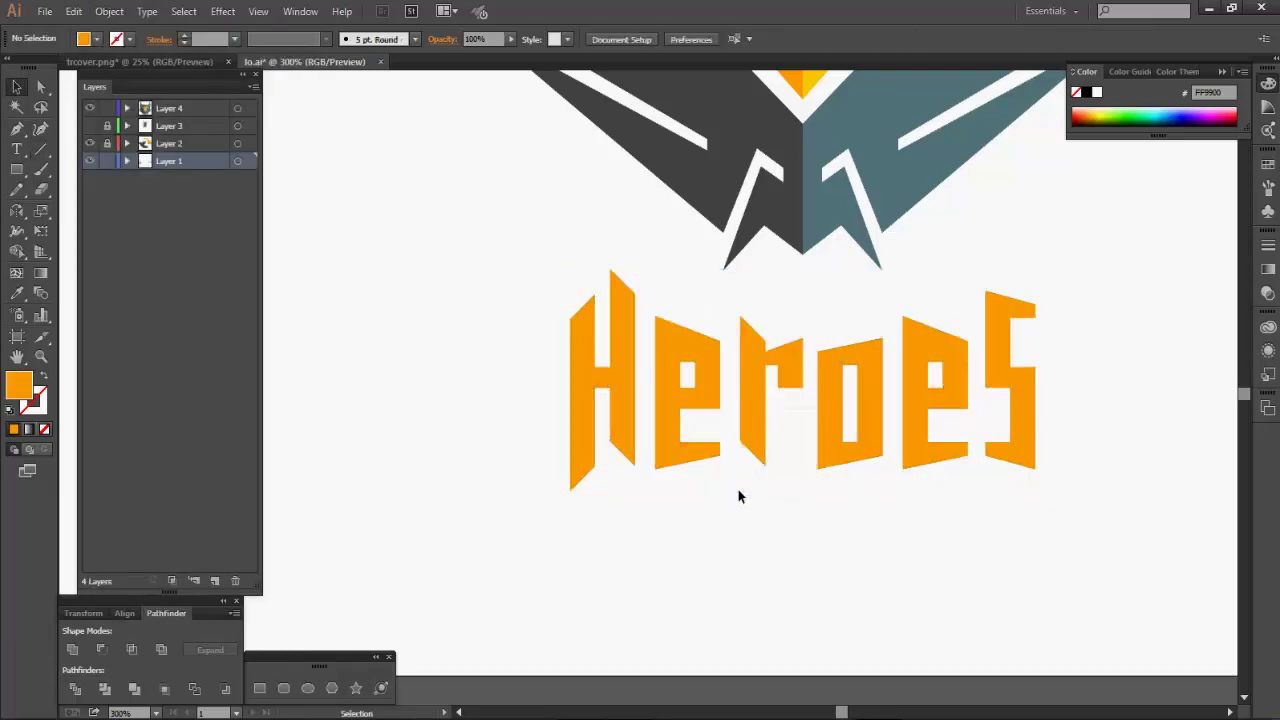
# Recolour the pieces of the first e, the r and the o below the diagonal with the yellow sampled from the mask's nose
pyautogui.click(700, 456)
pyautogui.hotkey('ctrl', '-')
pyautogui.press('i')
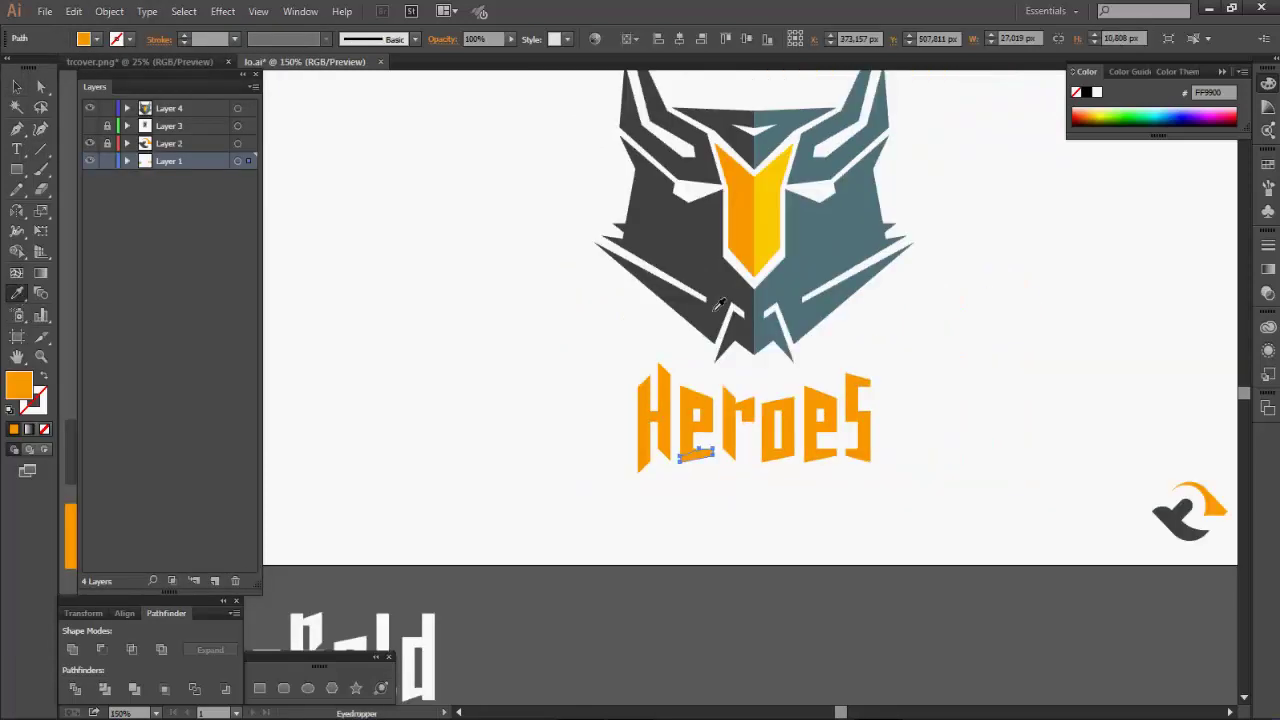
pyautogui.click(770, 200)
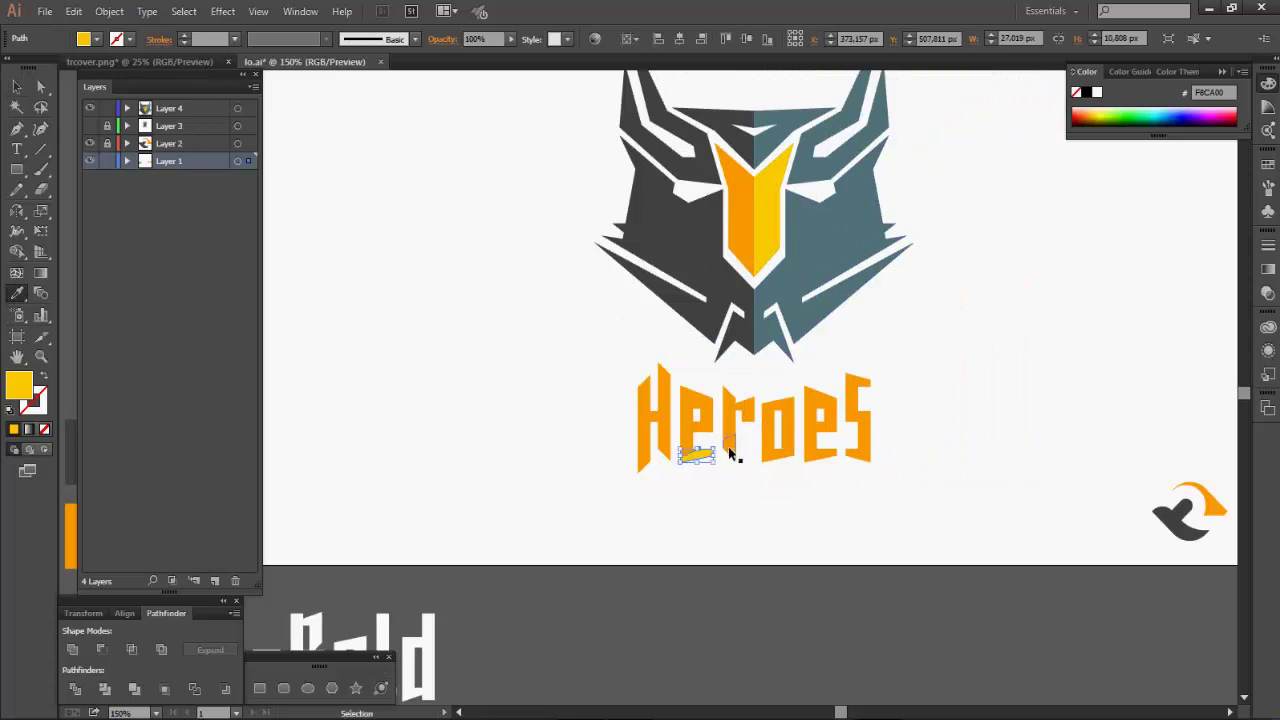
pyautogui.keyDown('ctrl'); pyautogui.click(731, 450); pyautogui.keyUp('ctrl')
pyautogui.click(769, 236)
pyautogui.keyDown('ctrl'); pyautogui.click(768, 450); pyautogui.keyUp('ctrl')
pyautogui.click(772, 200)
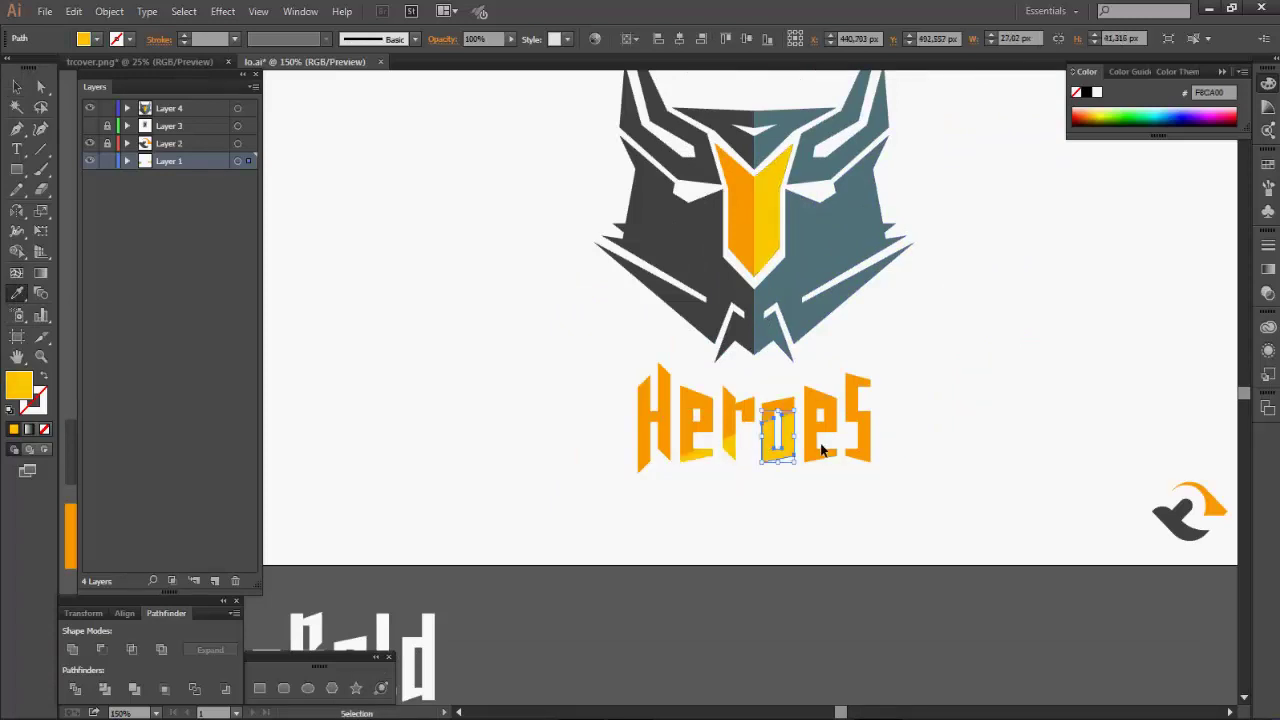
# Apply the nose's yellow to the lower pieces of the second e and the S, and deselect
pyautogui.keyDown('ctrl'); pyautogui.click(820, 440); pyautogui.keyUp('ctrl')
pyautogui.click(772, 200)
pyautogui.keyDown('ctrl'); pyautogui.click(858, 440); pyautogui.keyUp('ctrl')
pyautogui.click(772, 200)
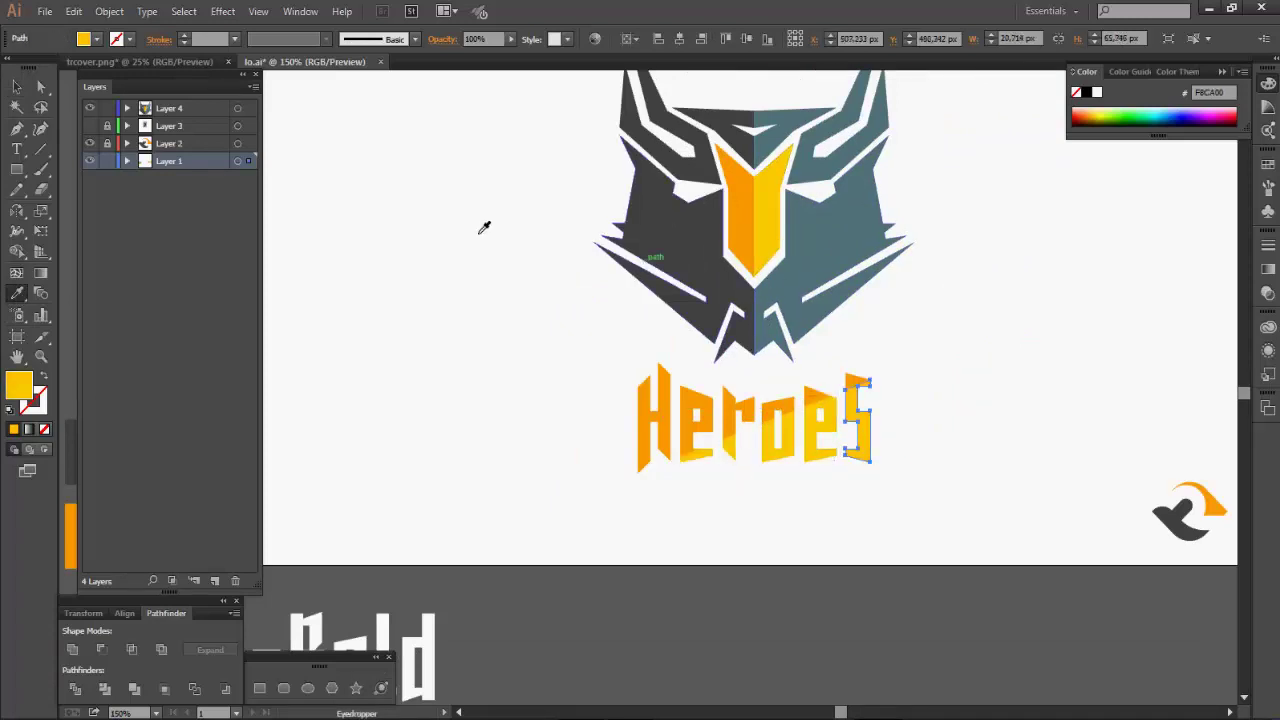
pyautogui.click(17, 88)
pyautogui.click(925, 418)
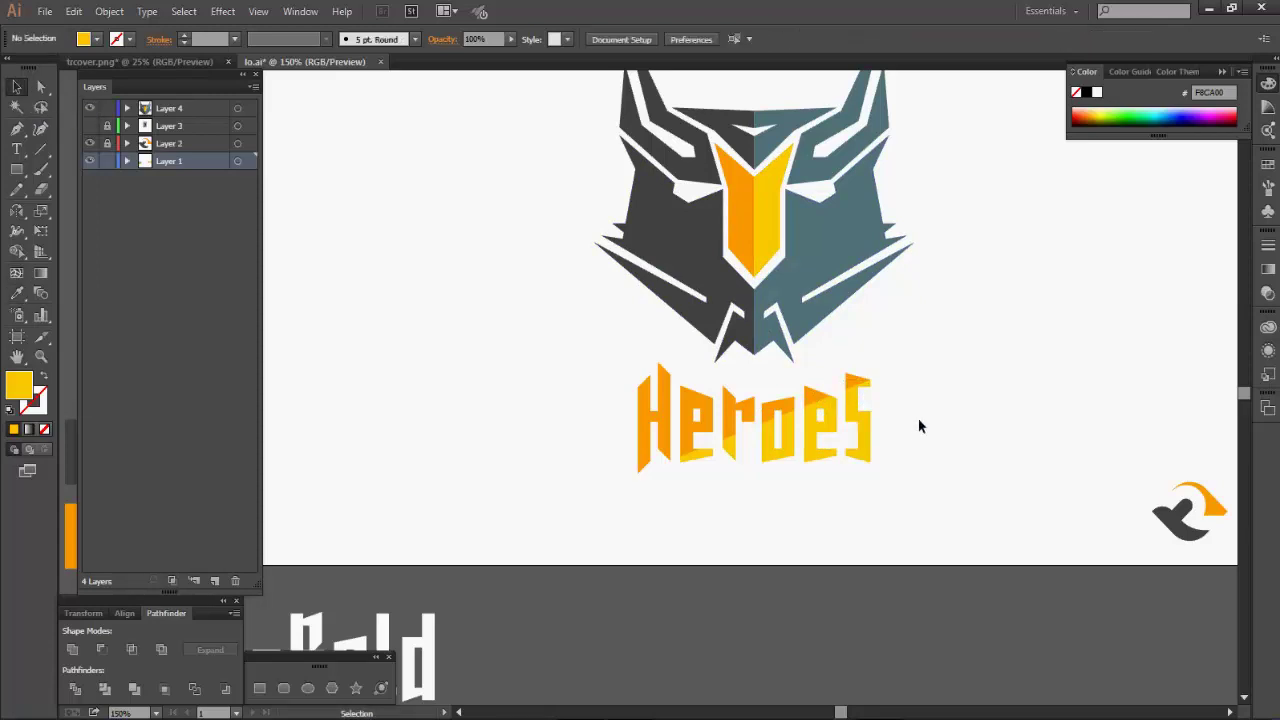
# Group all the divided pieces of the HeroeS wordmark
pyautogui.scroll(-1, 677, 497)
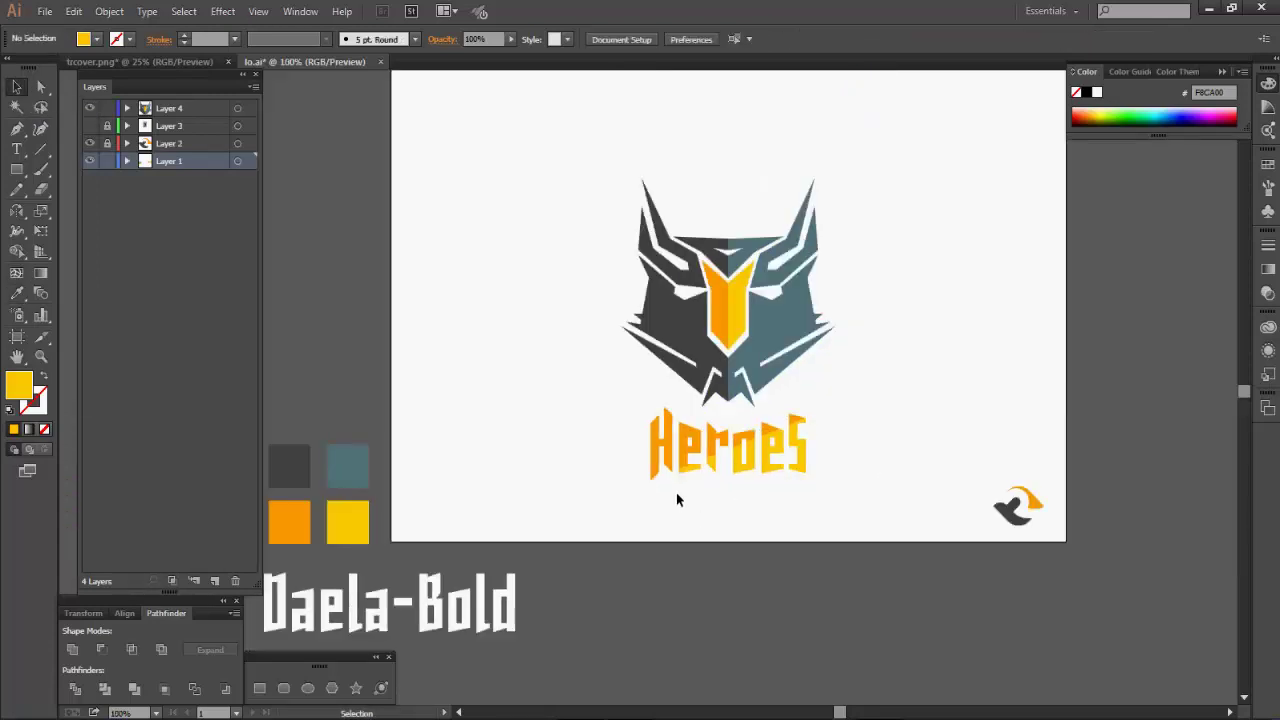
pyautogui.scroll(-1, 677, 497)
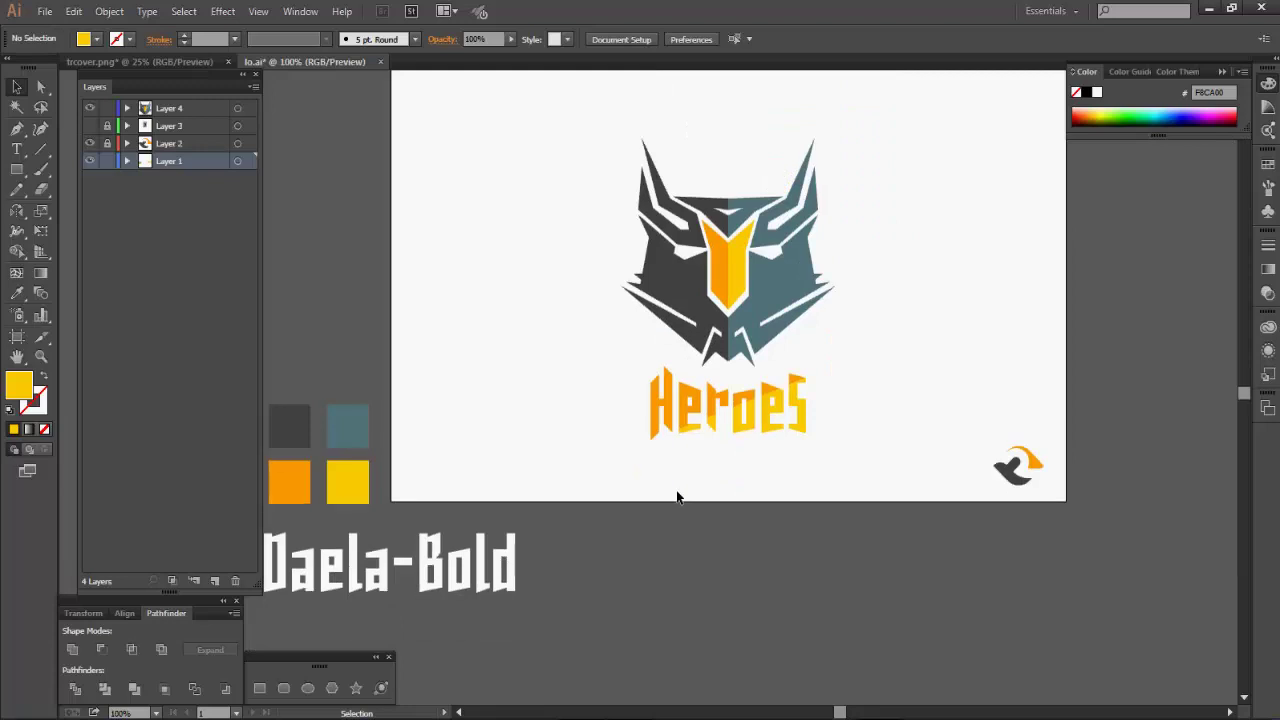
pyautogui.scroll(1, 677, 494)
pyautogui.moveTo(592, 414); pyautogui.dragTo(850, 505)
pyautogui.rightClick(773, 450)
pyautogui.click(812, 525)
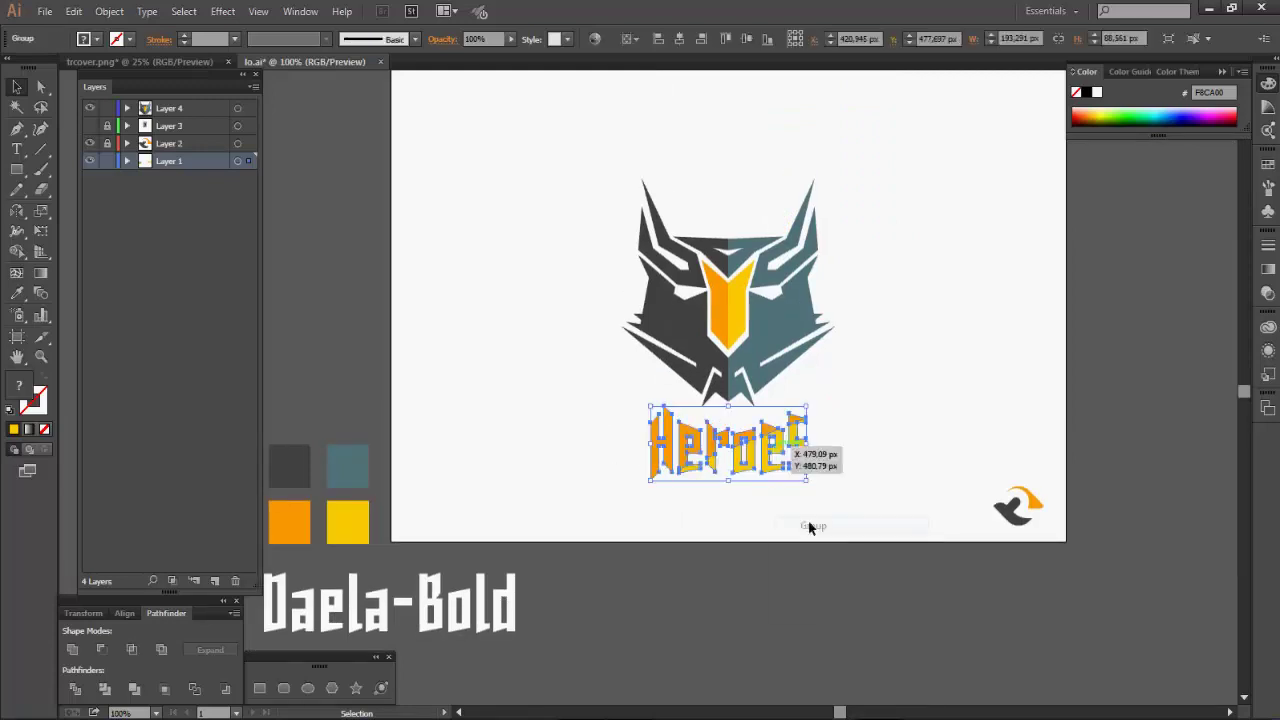
# Scale the mask down slightly about its centre and move the wordmark straight up to sit close beneath its chin
pyautogui.moveTo(604, 156); pyautogui.dragTo(903, 400)
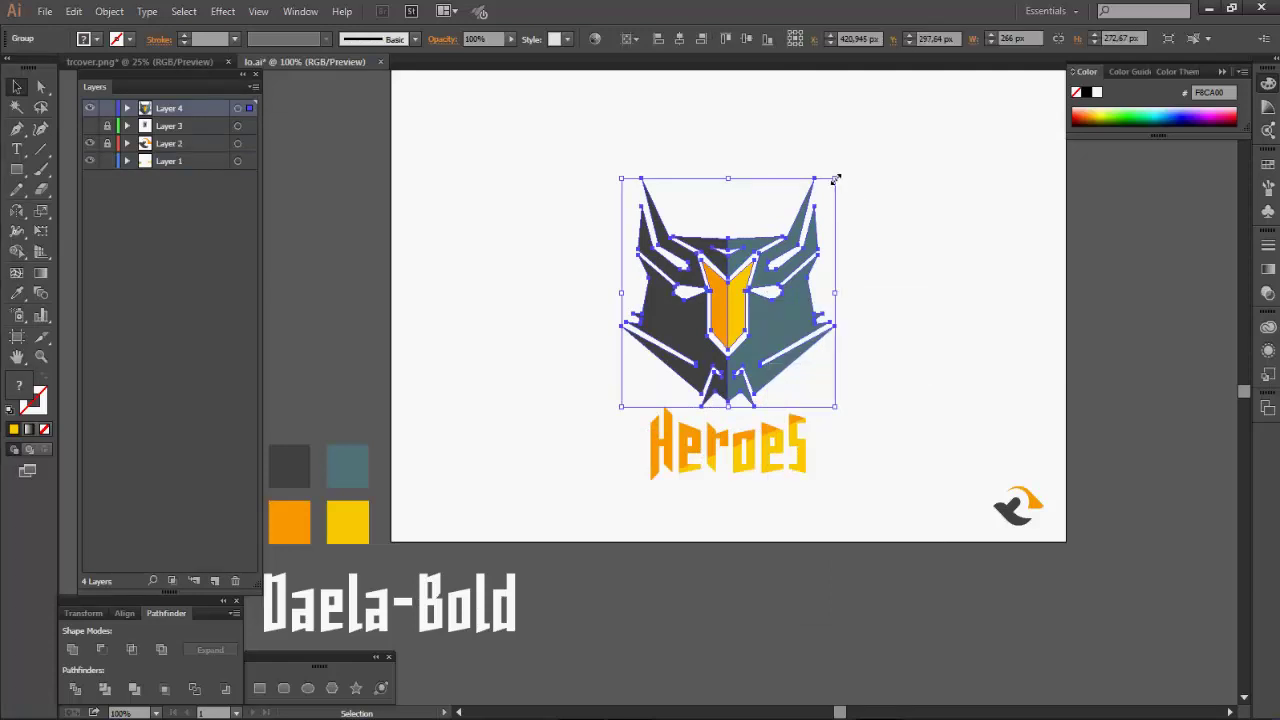
pyautogui.moveTo(836, 179); pyautogui.dragTo(822, 191)
pyautogui.click(882, 435)
pyautogui.moveTo(749, 460); pyautogui.dragTo(742, 436)
pyautogui.click(753, 496)
pyautogui.hotkey('ctrl', '+')
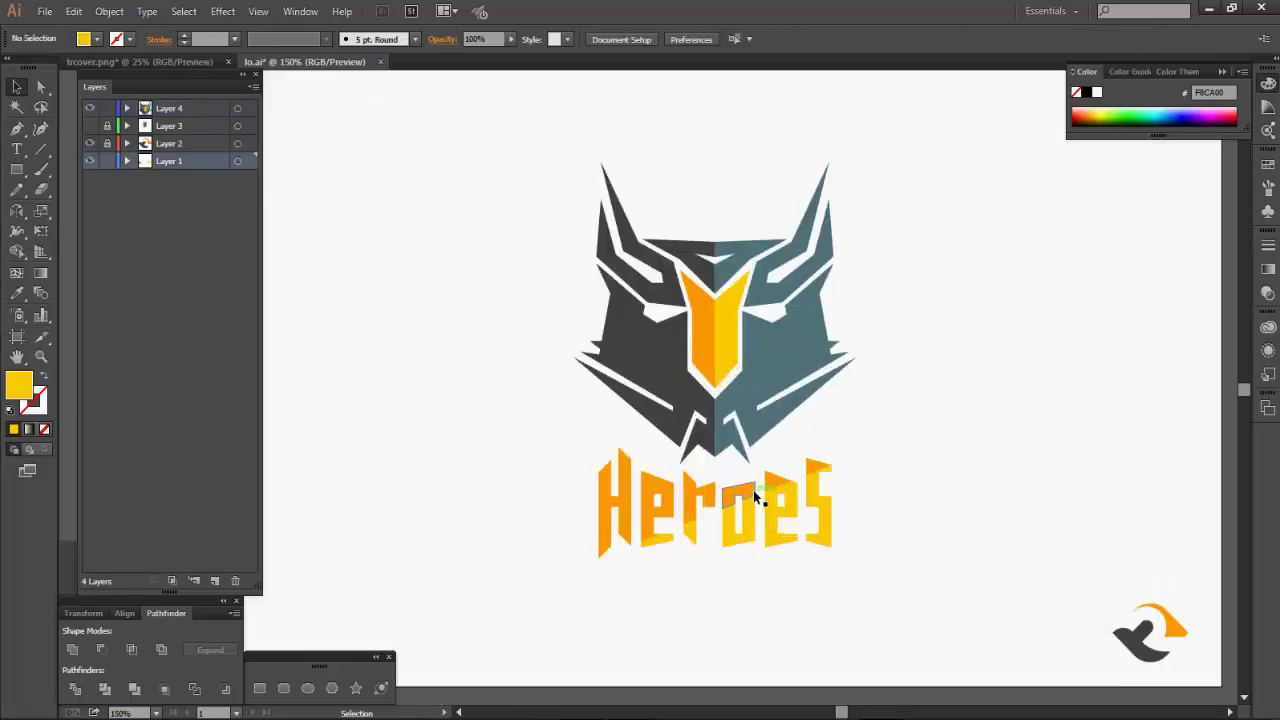
# Move the mask and wordmark together straight up to the middle of the artboard, and deselect them
pyautogui.hotkey('ctrl', '-')
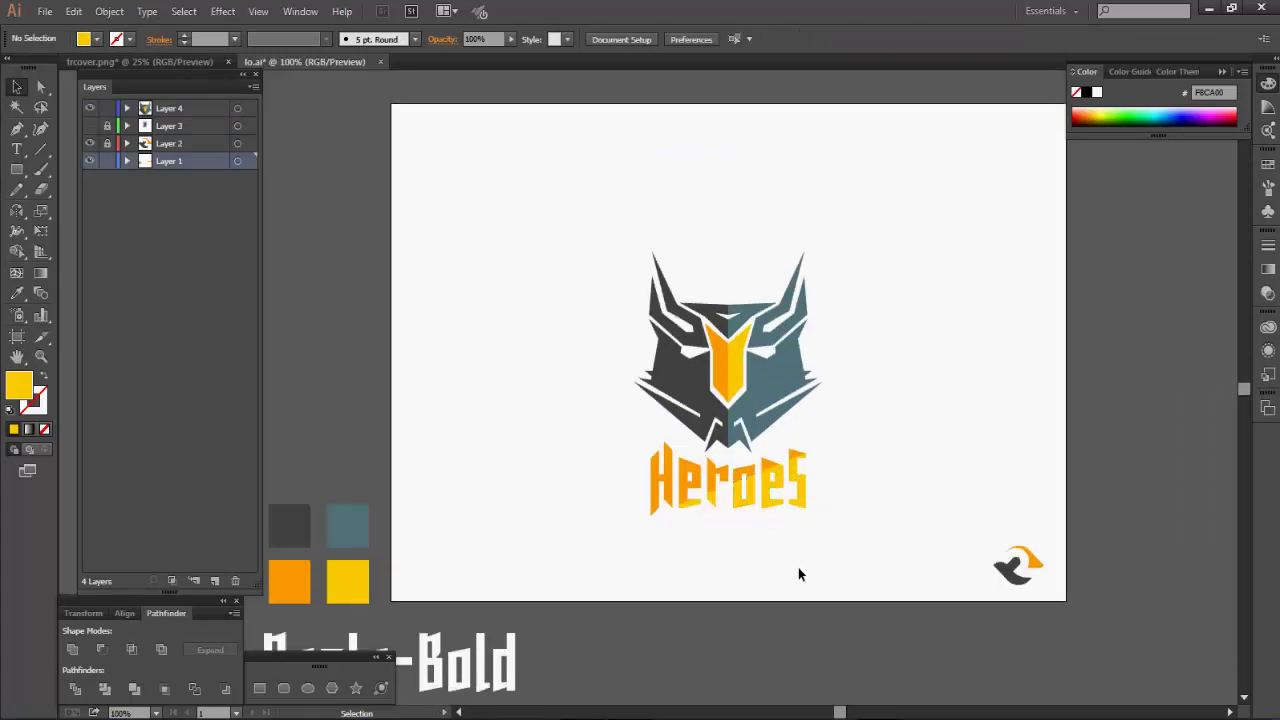
pyautogui.moveTo(620, 232); pyautogui.dragTo(861, 517)
pyautogui.hotkey('shift', 'Up')
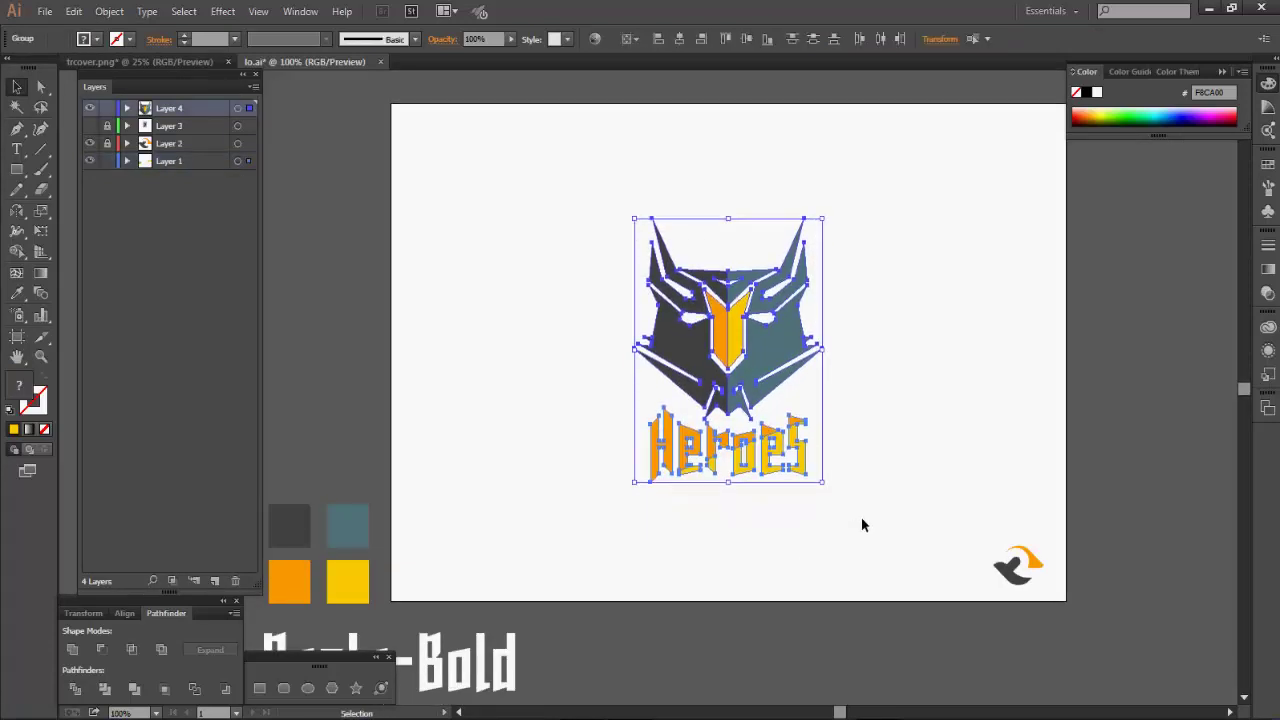
pyautogui.click(861, 518)
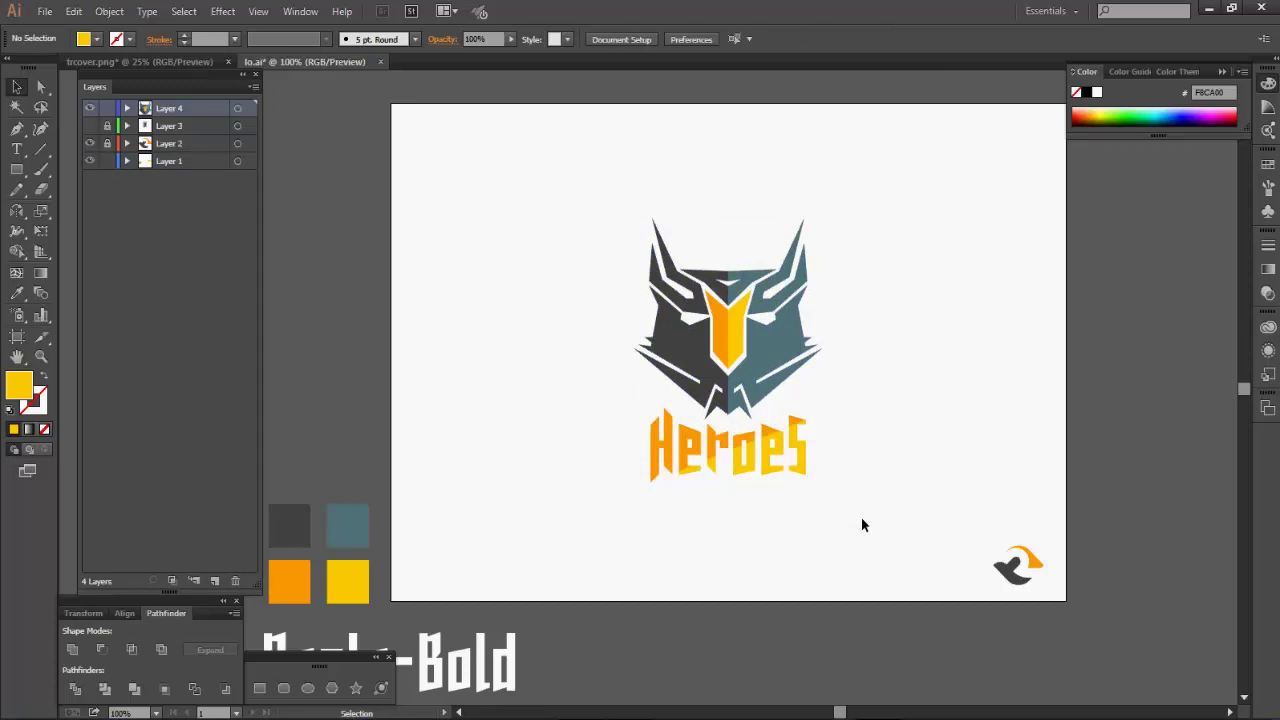